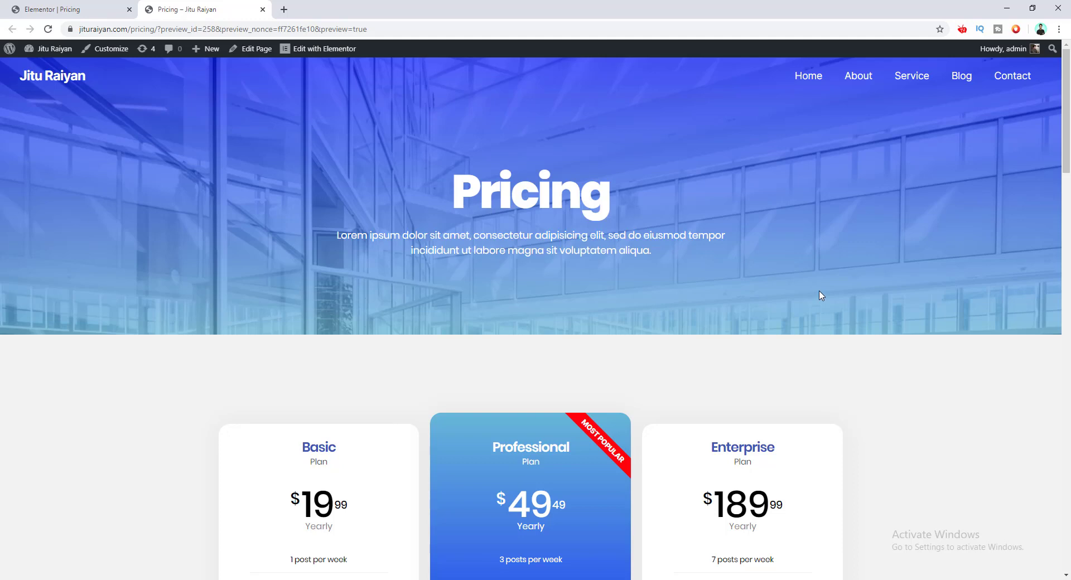
- Open the Pricing page for editing in Elementor and add a three-column section above the "Go Pro for 24 Hour Service" section
{"action": "scroll", "coordinate": [820, 293], "scroll_direction": "down", "scroll_amount": 3}
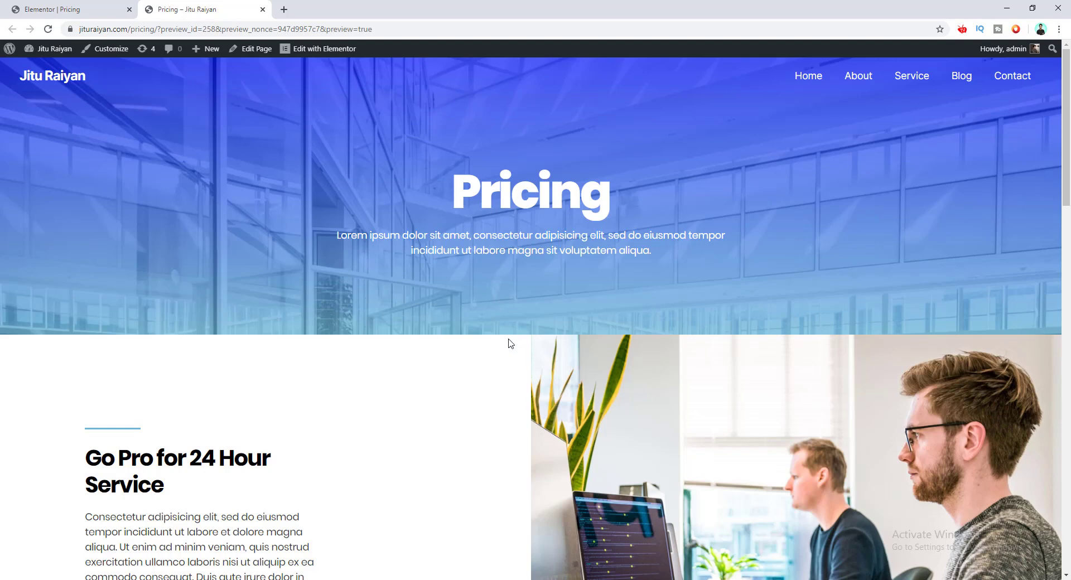
{"action": "left_click", "coordinate": [322, 51]}
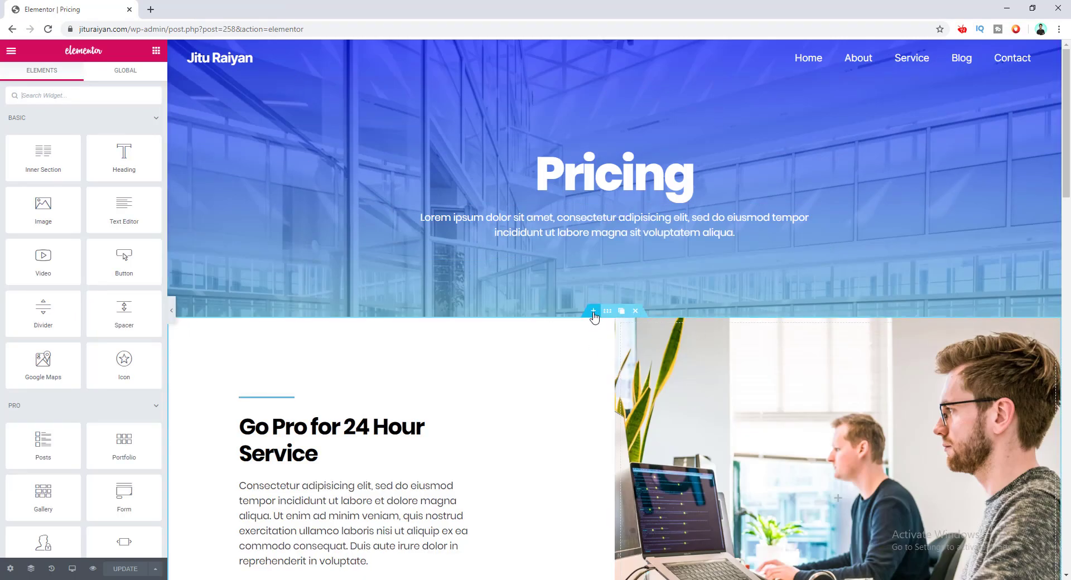
{"action": "left_click", "coordinate": [593, 312]}
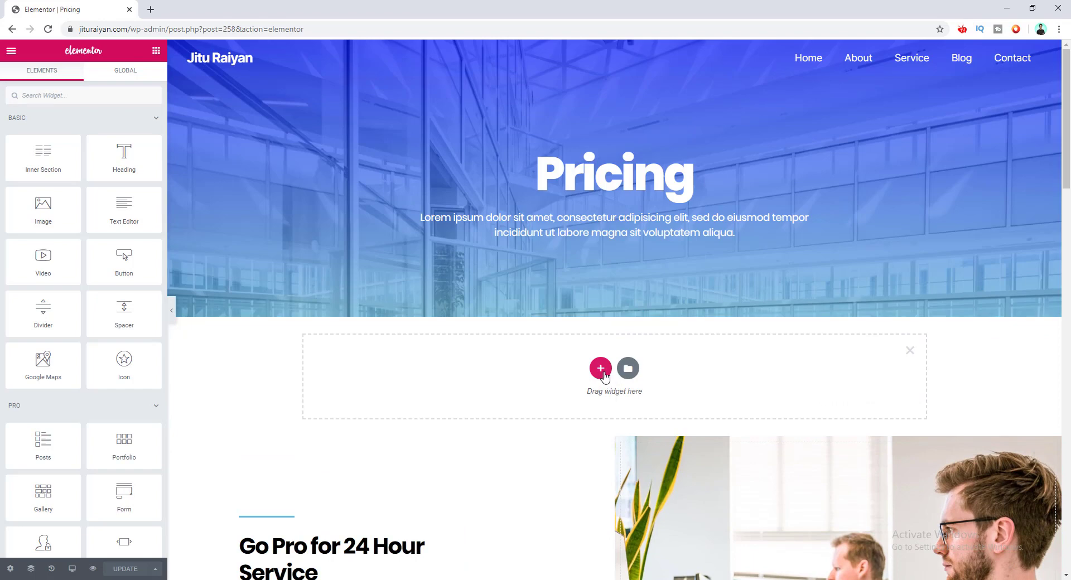
{"action": "left_click", "coordinate": [601, 370]}
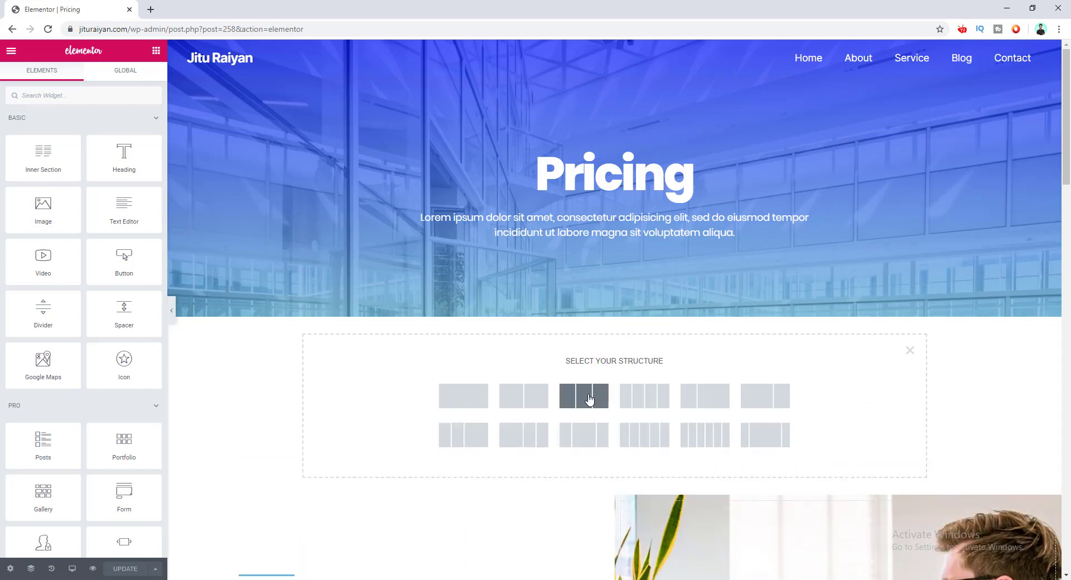
{"action": "left_click", "coordinate": [590, 399]}
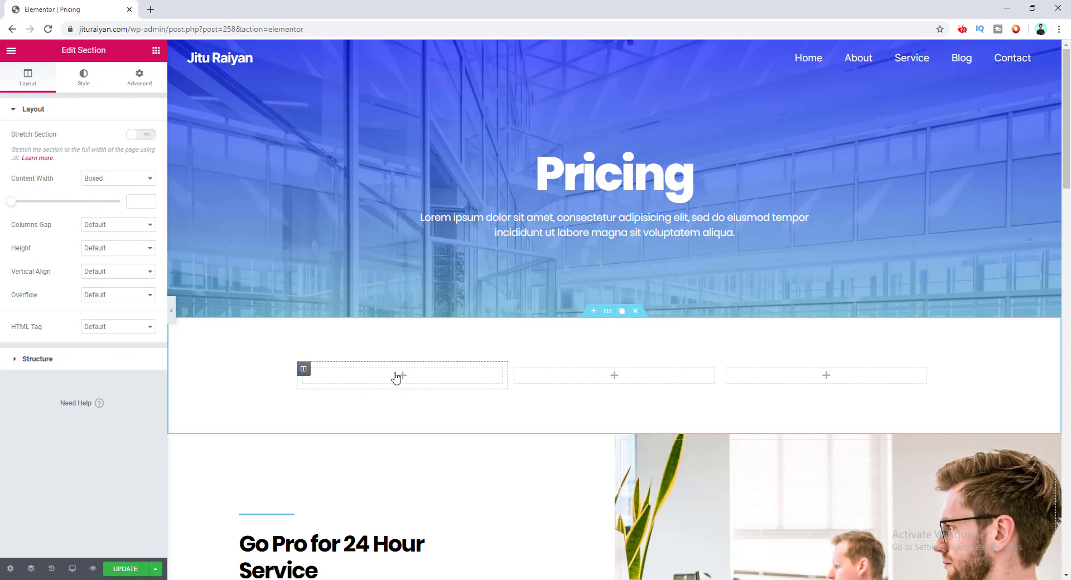
- Find the Price Table widget and place it in the first column of the new section
{"action": "left_click", "coordinate": [155, 51]}
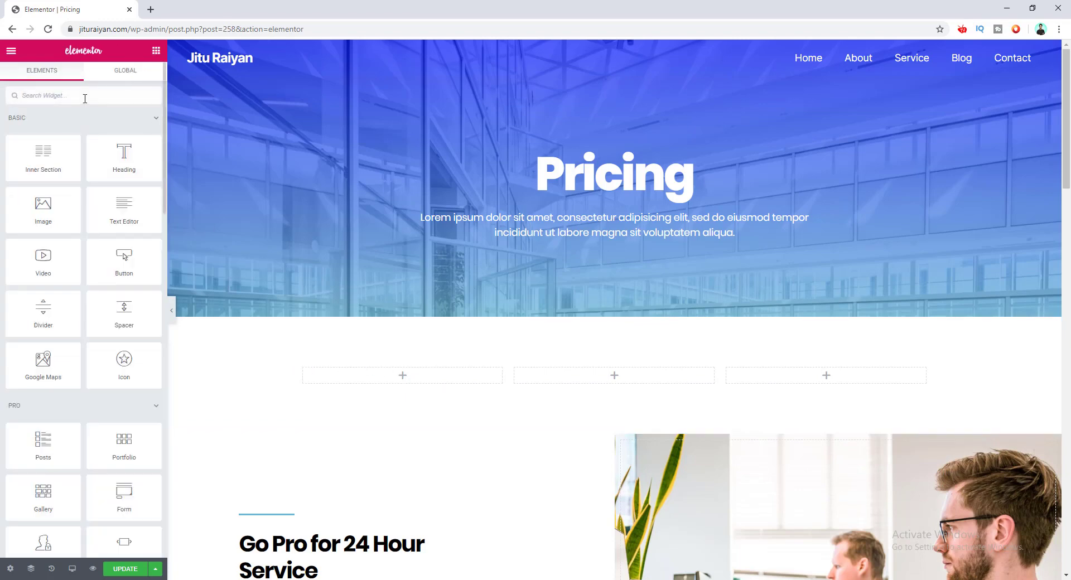
{"action": "type", "text": "pri"}
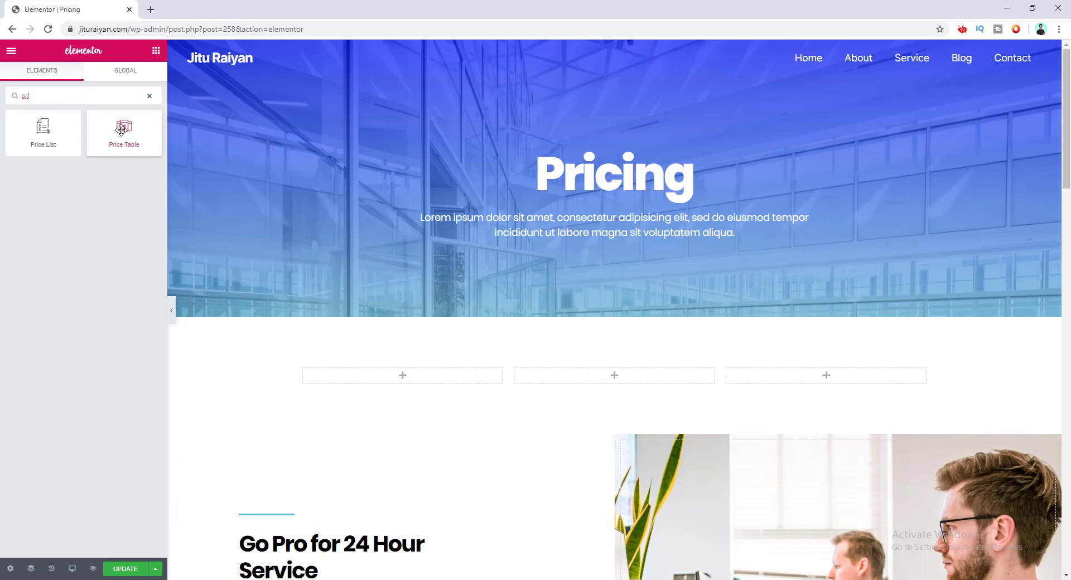
{"action": "left_click_drag", "start_coordinate": [122, 128], "coordinate": [377, 375]}
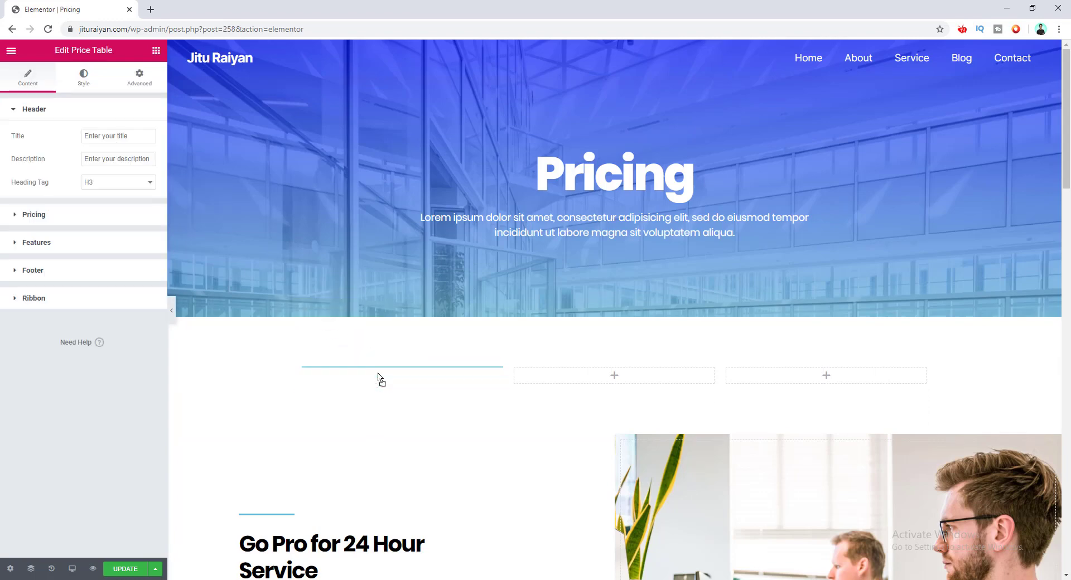
{"action": "scroll", "coordinate": [378, 374], "scroll_direction": "up", "scroll_amount": 1}
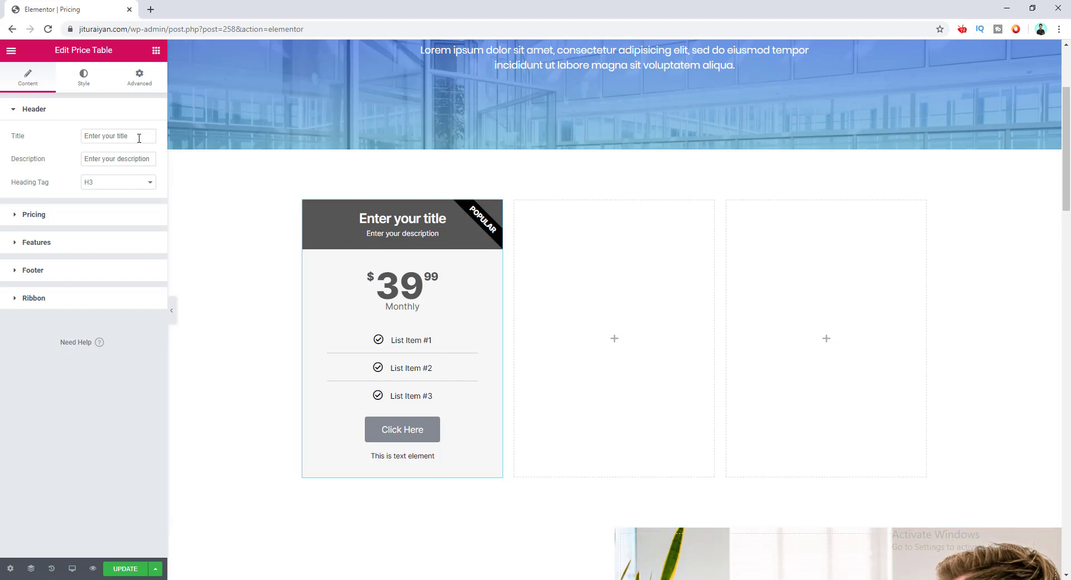
- Set the price table's header title to "Basic" and its description to "Plan"
{"action": "left_click_drag", "start_coordinate": [139, 138], "coordinate": [55, 136]}
{"action": "type", "text": "Basic"}
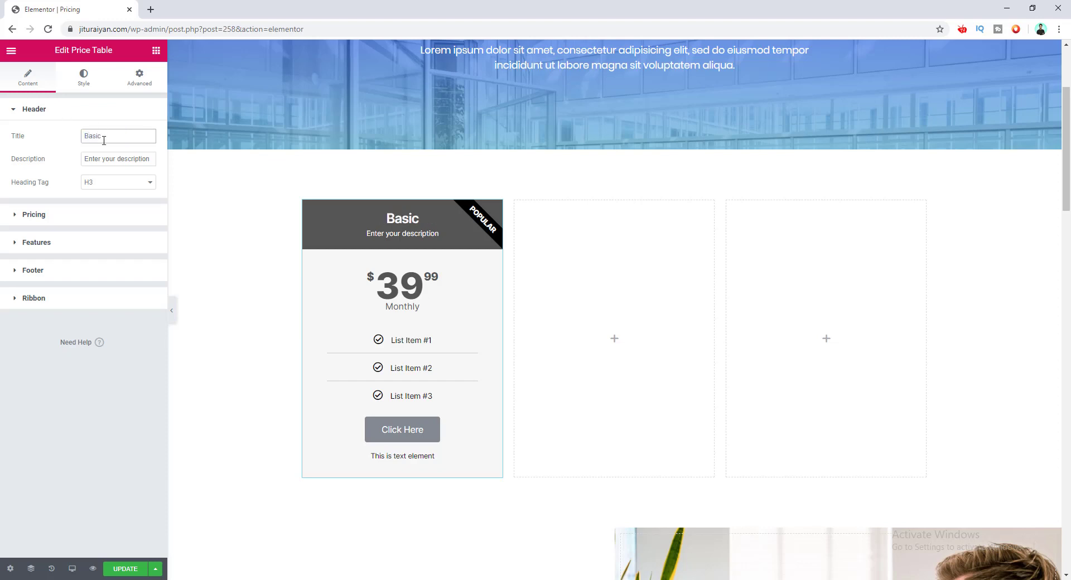
{"action": "left_click", "coordinate": [109, 154]}
{"action": "triple_click", "coordinate": [112, 155]}
{"action": "type", "text": "Plan"}
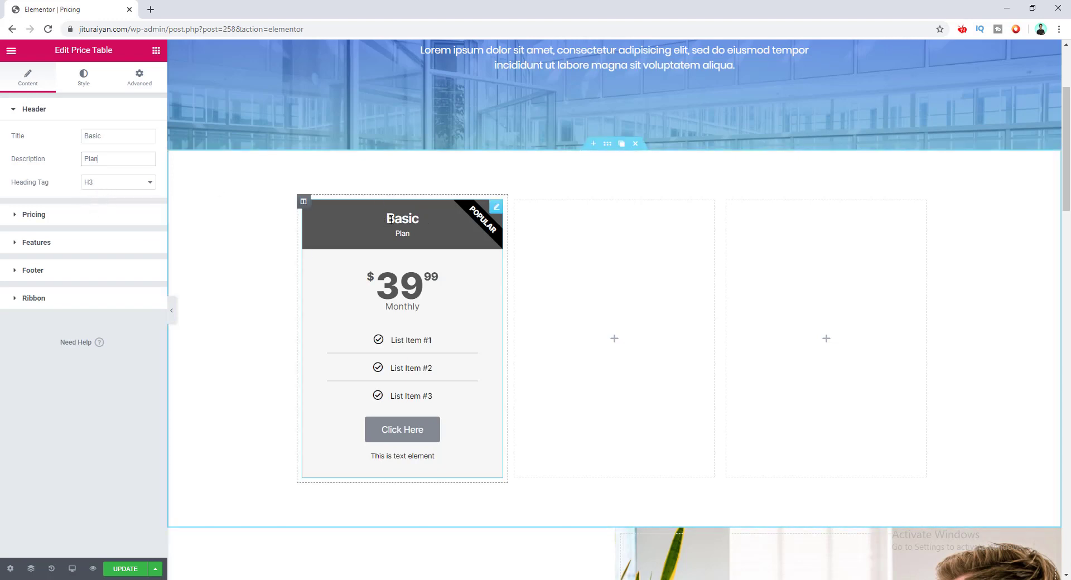
{"action": "left_click", "coordinate": [124, 184]}
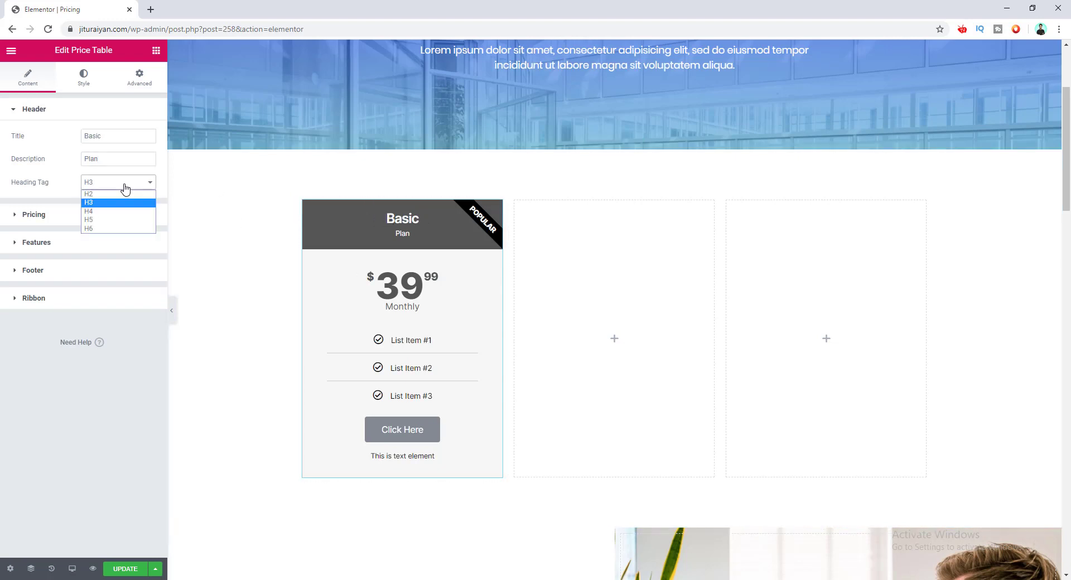
{"action": "left_click", "coordinate": [70, 185]}
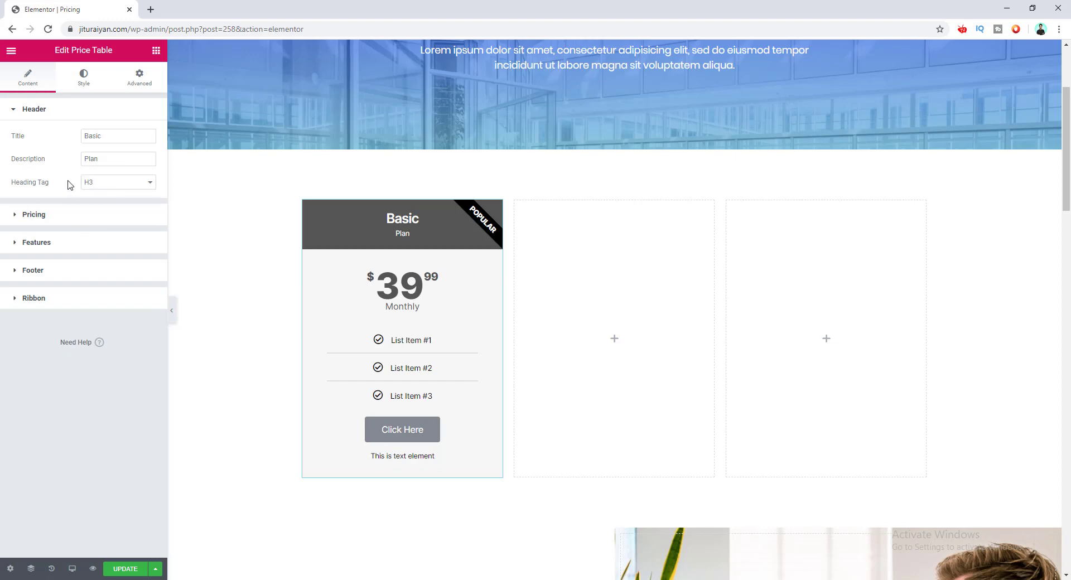
- Try the Custom currency symbol in the price table's pricing settings and switch back to $ Dollar
{"action": "left_click", "coordinate": [74, 216]}
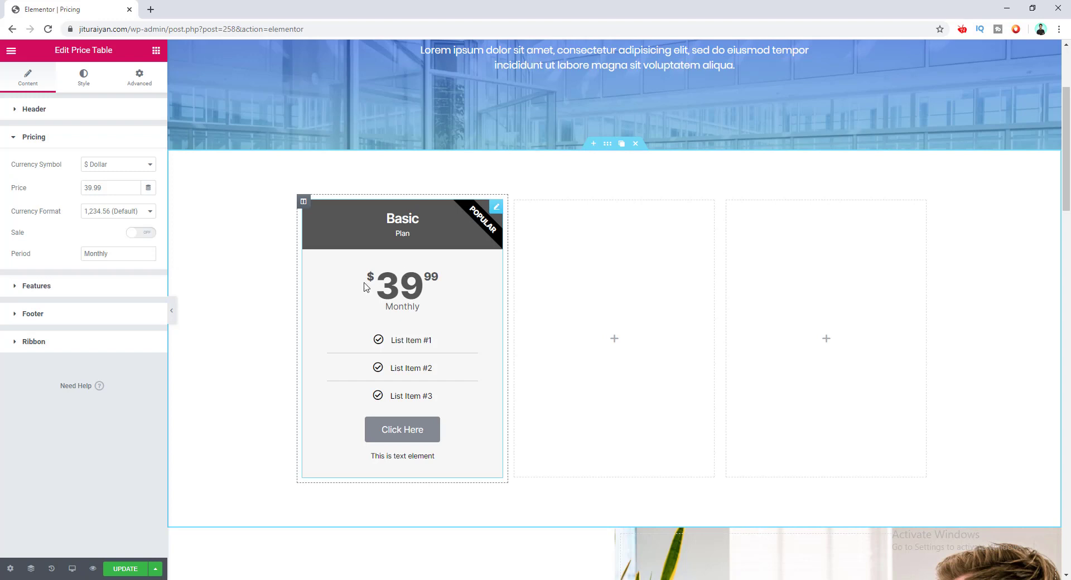
{"action": "left_click", "coordinate": [118, 165]}
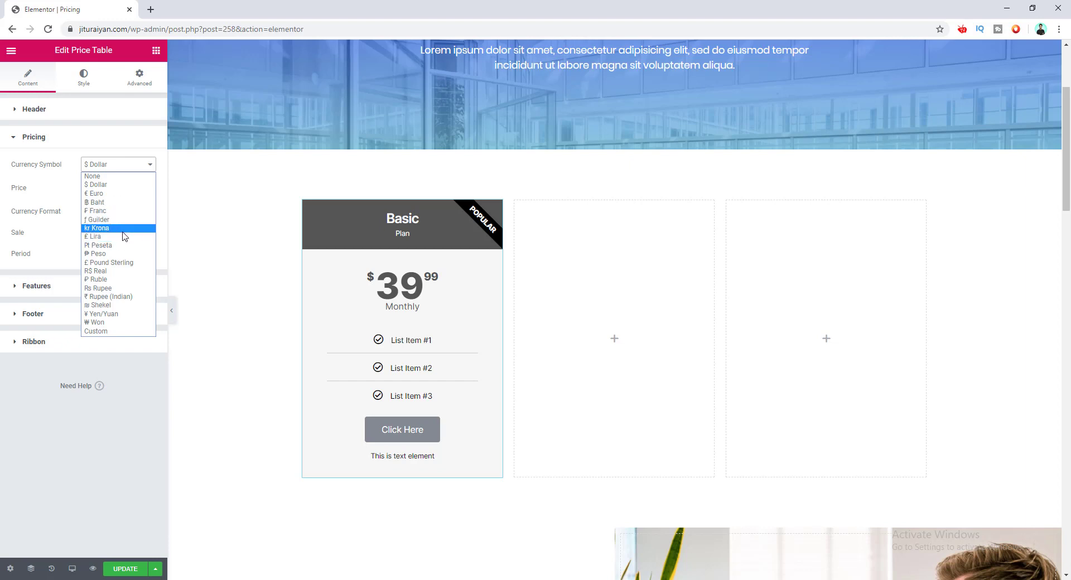
{"action": "left_click", "coordinate": [117, 331]}
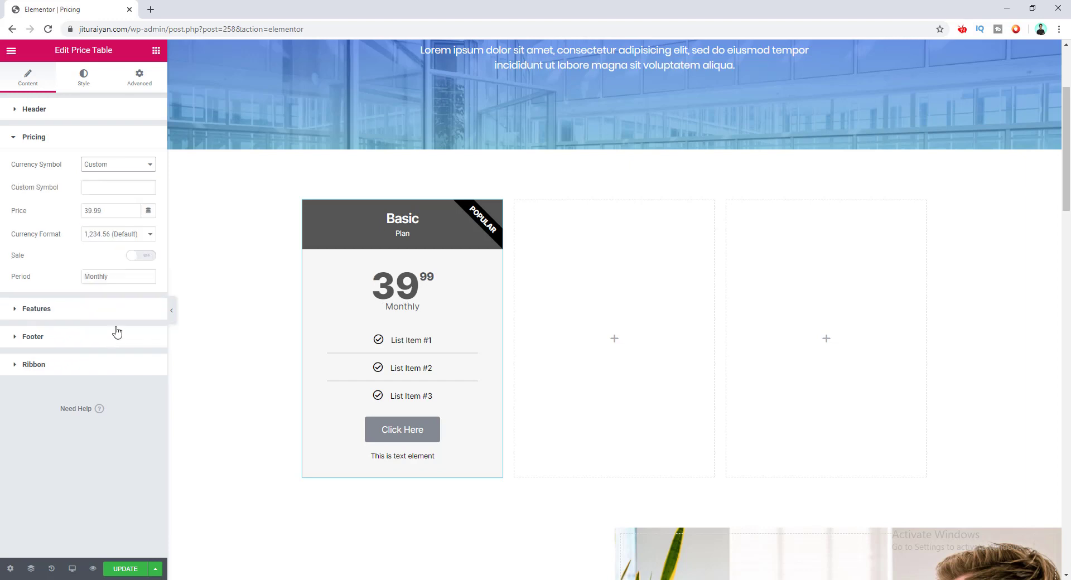
{"action": "left_click", "coordinate": [109, 166]}
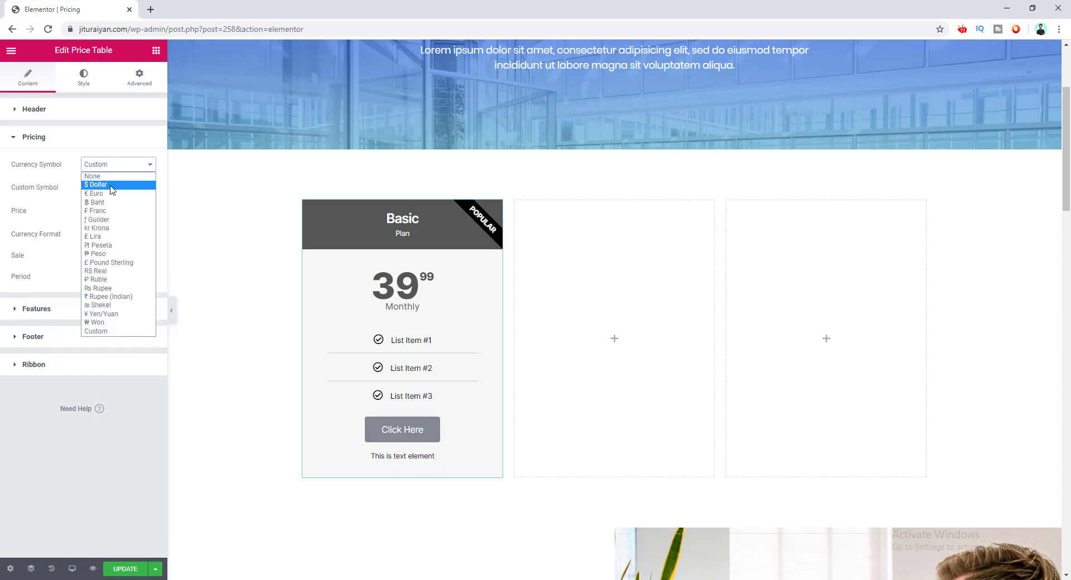
{"action": "left_click", "coordinate": [112, 186]}
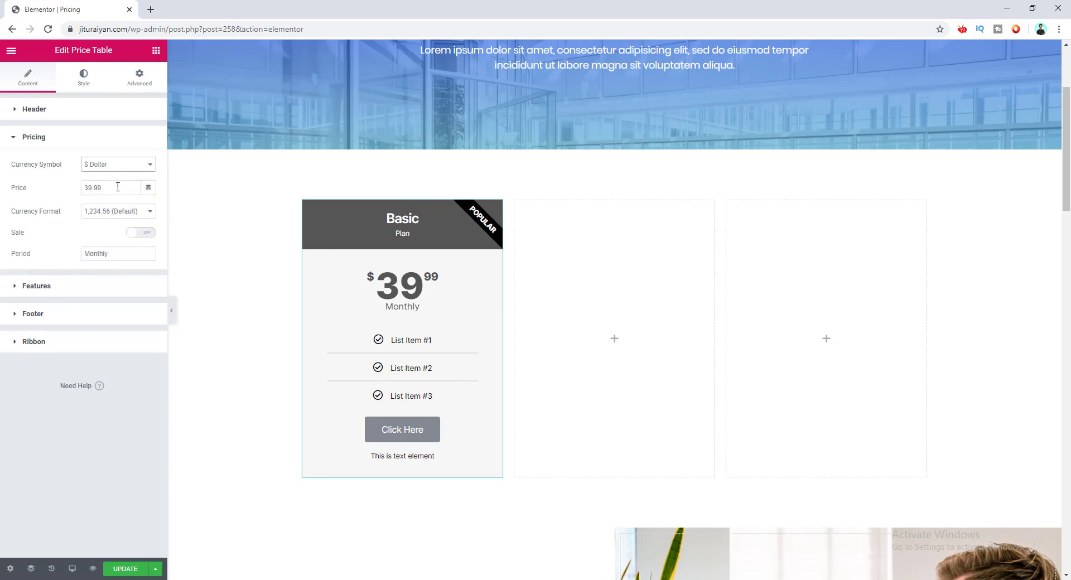
- Set the Basic plan's price to 19.99
{"action": "left_click_drag", "start_coordinate": [106, 184], "coordinate": [61, 184]}
{"action": "type", "text": "19"}
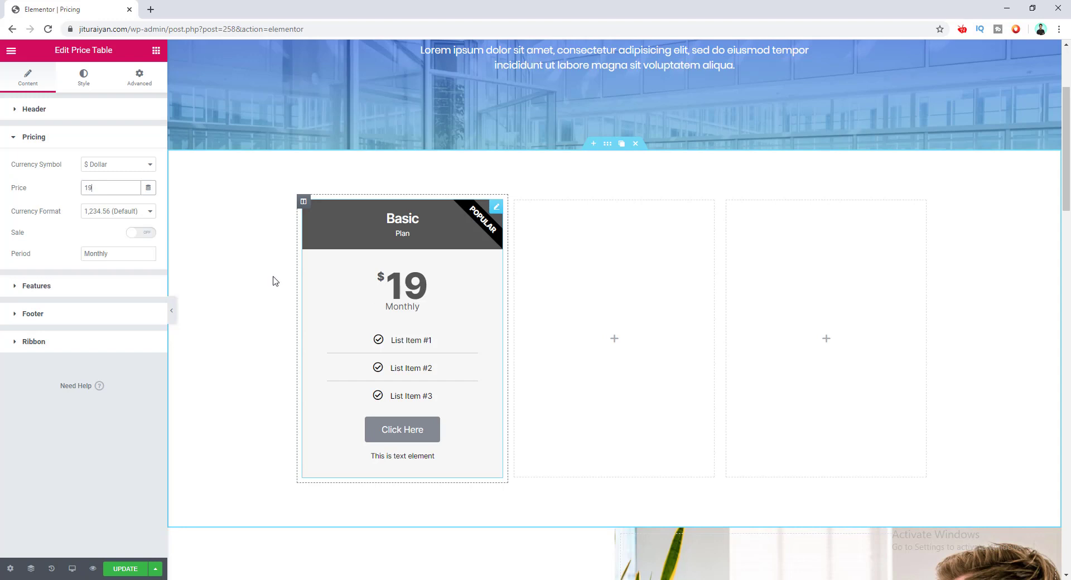
{"action": "type", "text": "."}
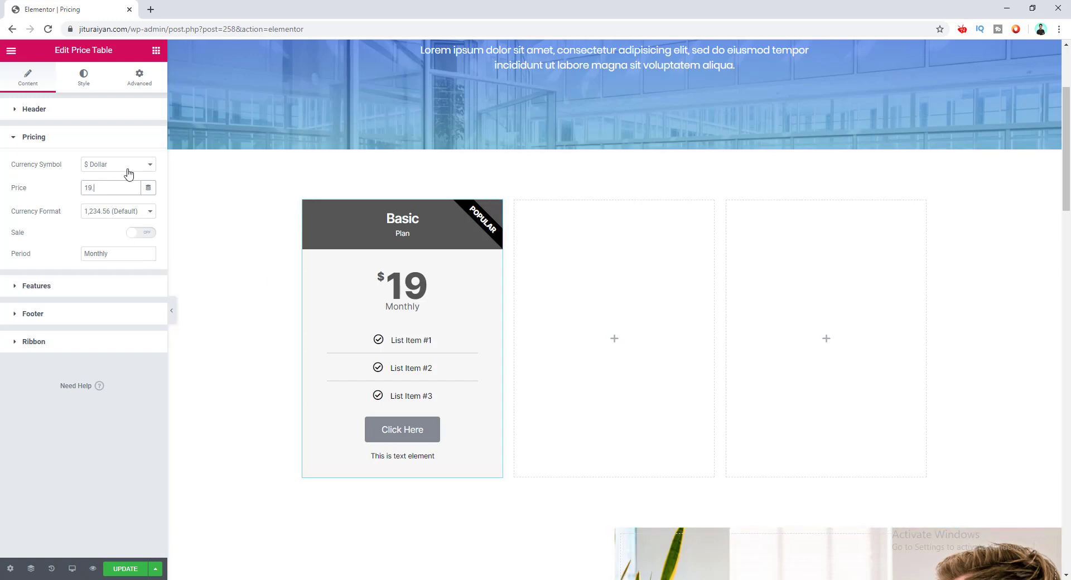
{"action": "type", "text": "99"}
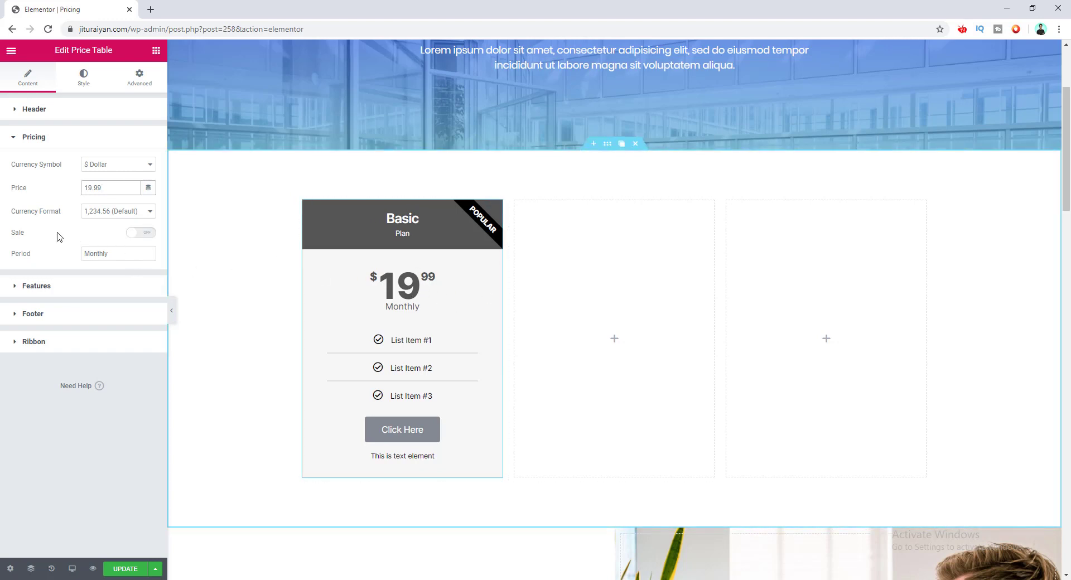
- Try the 1.234,56 currency format and the Sale option on the Basic plan's price, reverting each one
{"action": "left_click", "coordinate": [115, 212]}
{"action": "left_click", "coordinate": [117, 232]}
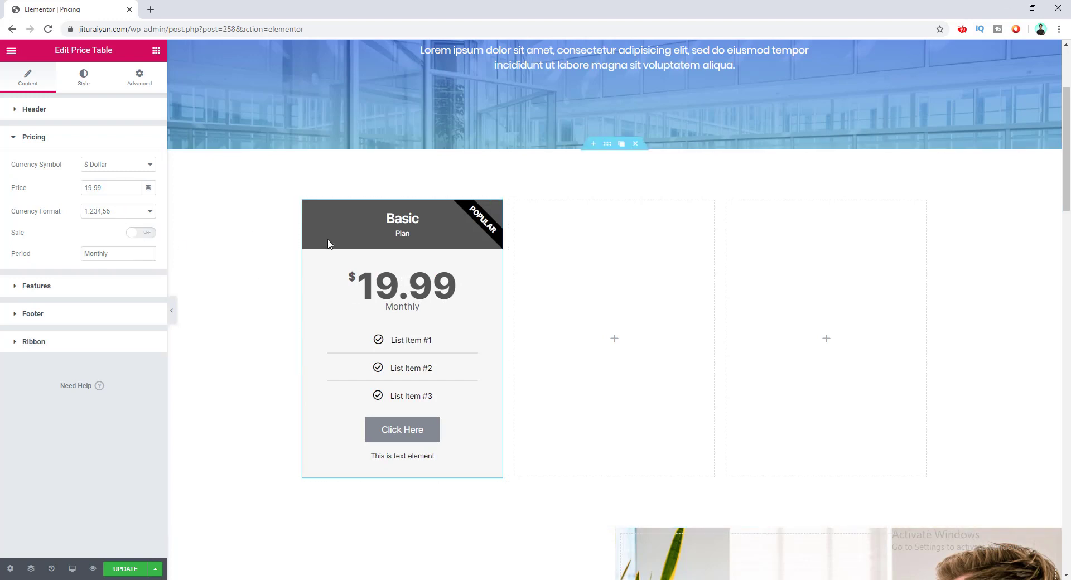
{"action": "left_click", "coordinate": [133, 214]}
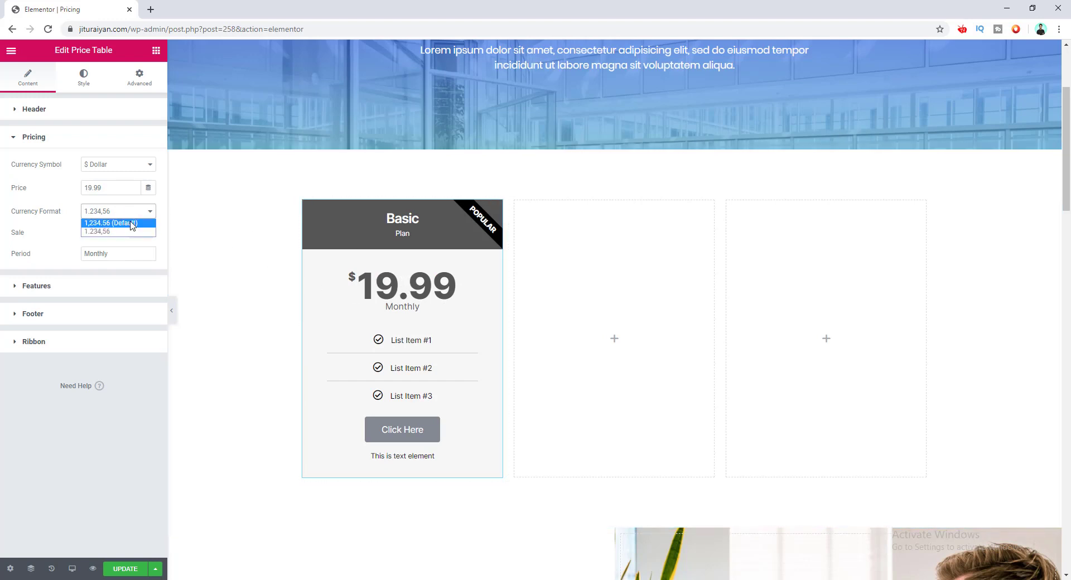
{"action": "left_click", "coordinate": [133, 223]}
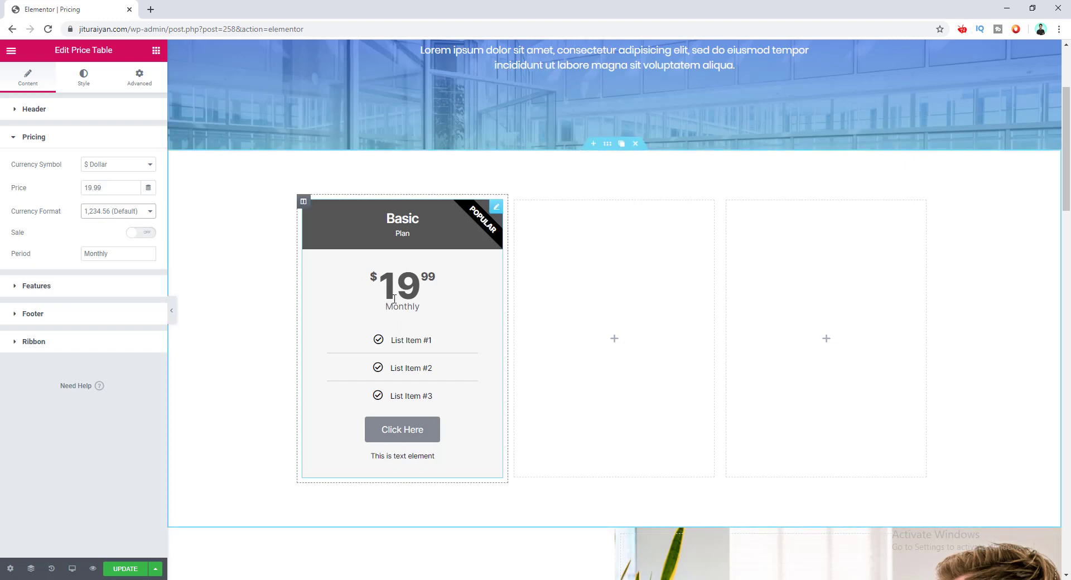
{"action": "left_click", "coordinate": [146, 236]}
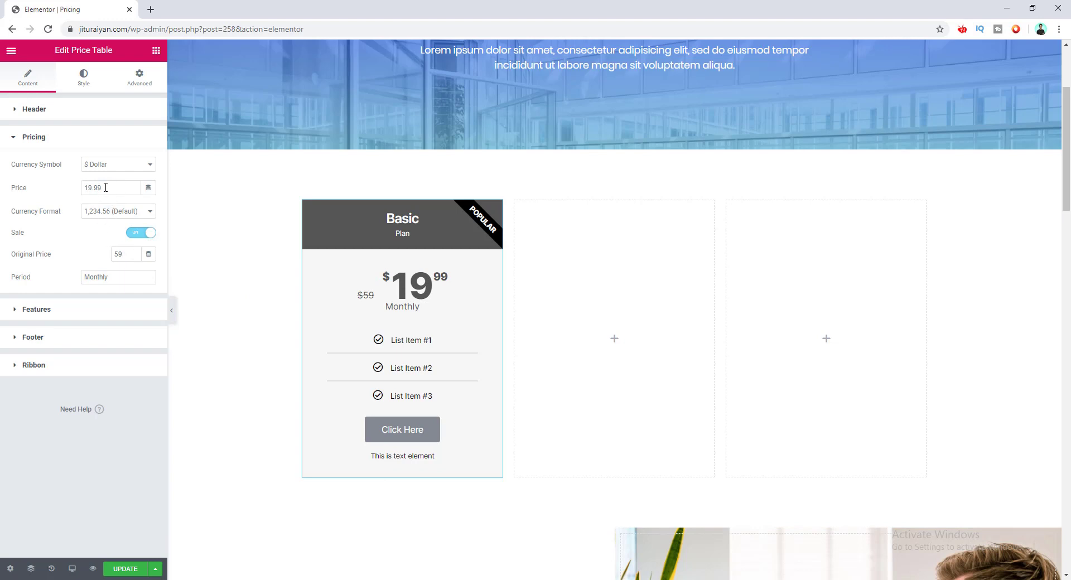
{"action": "left_click", "coordinate": [140, 234]}
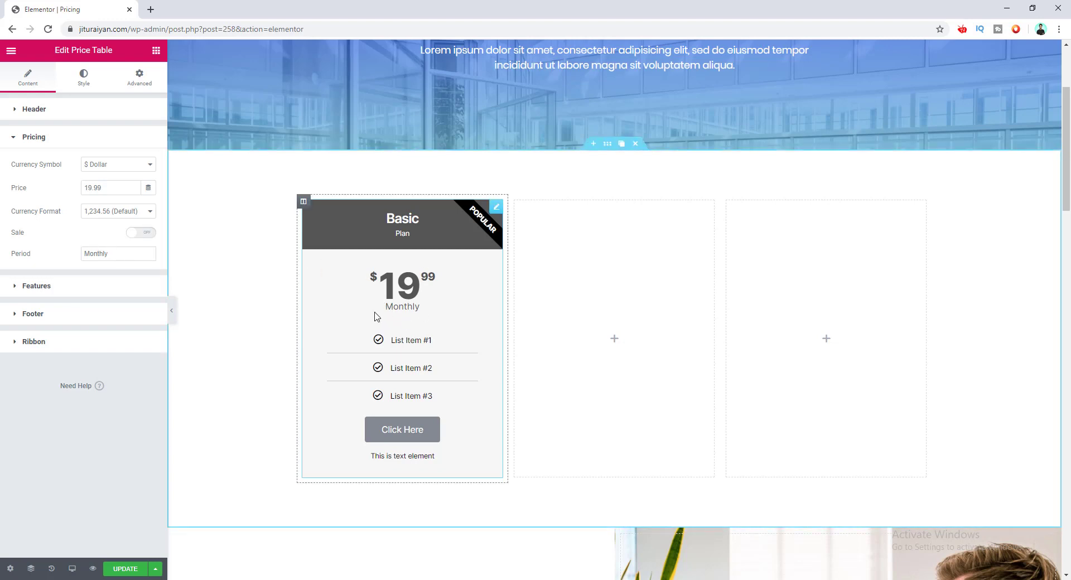
- Set the Basic plan's billing period to "Yearly"
{"action": "left_click_drag", "start_coordinate": [110, 254], "coordinate": [60, 253]}
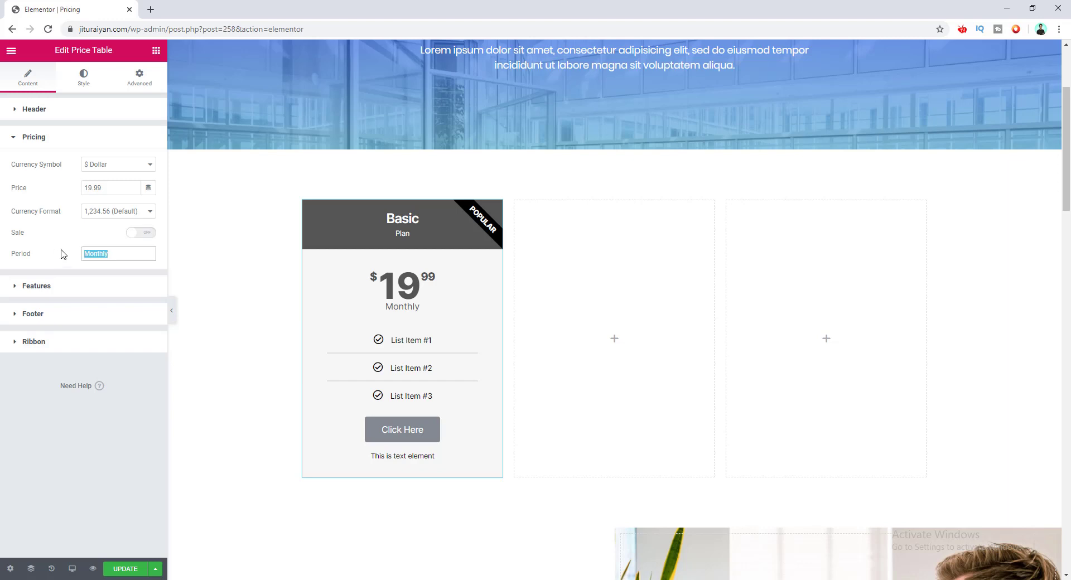
{"action": "type", "text": "Yearly"}
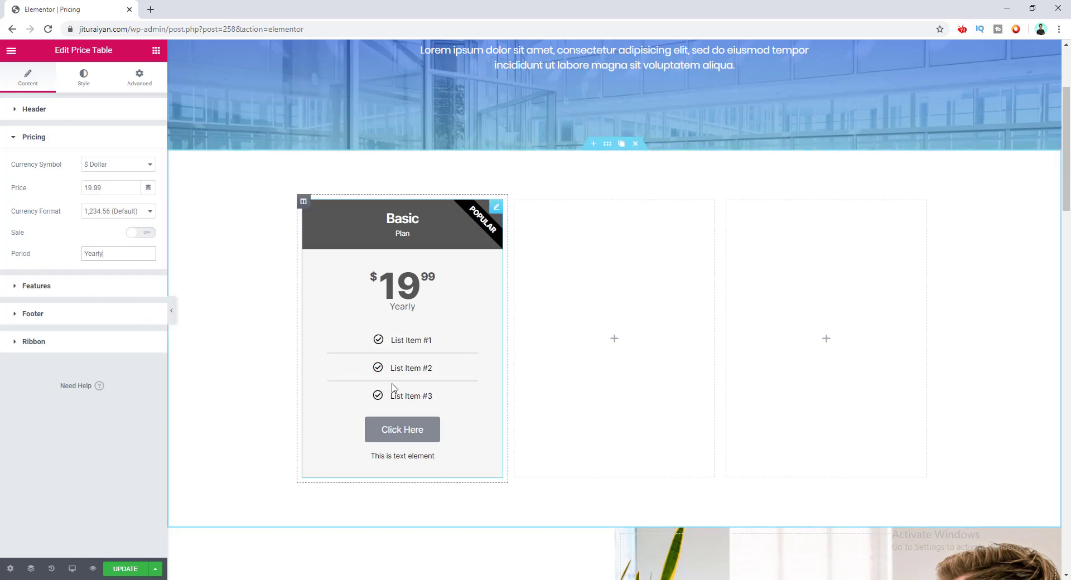
- Change the text of the first item in the Basic plan's feature list to "1 post per week"
{"action": "left_click", "coordinate": [62, 287]}
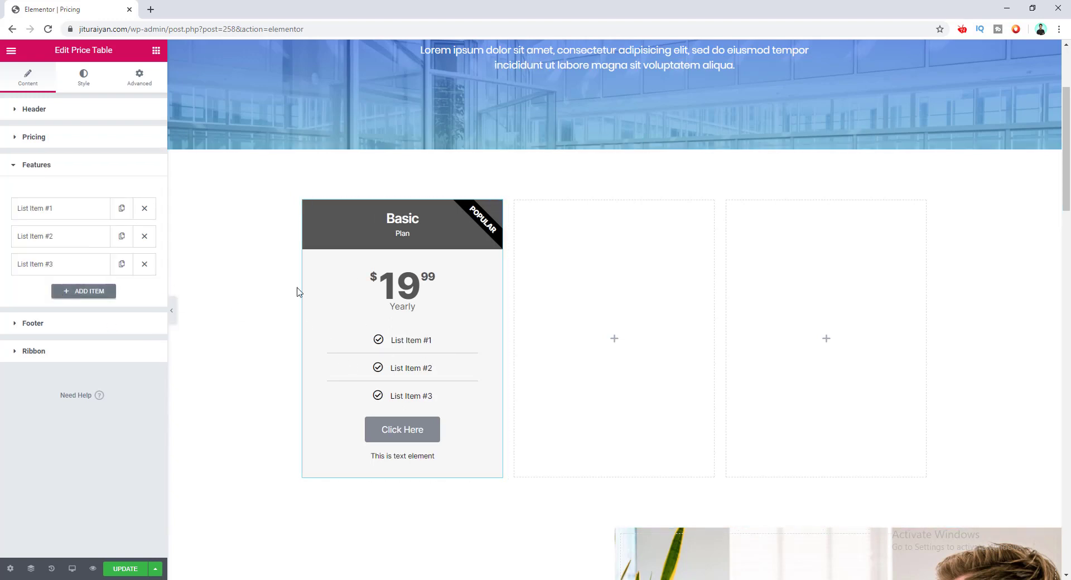
{"action": "left_click", "coordinate": [87, 214]}
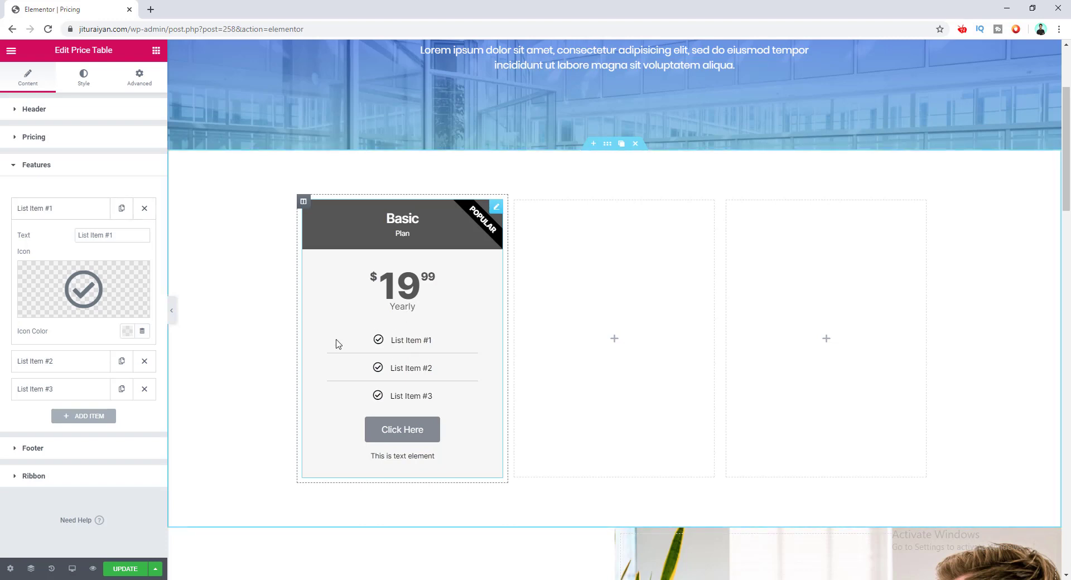
{"action": "left_click_drag", "start_coordinate": [139, 235], "coordinate": [40, 241]}
{"action": "type", "text": "1 post per week"}
- View the icon library for the "1 post per week" feature and close it
{"action": "mouse_move", "coordinate": [112, 282]}
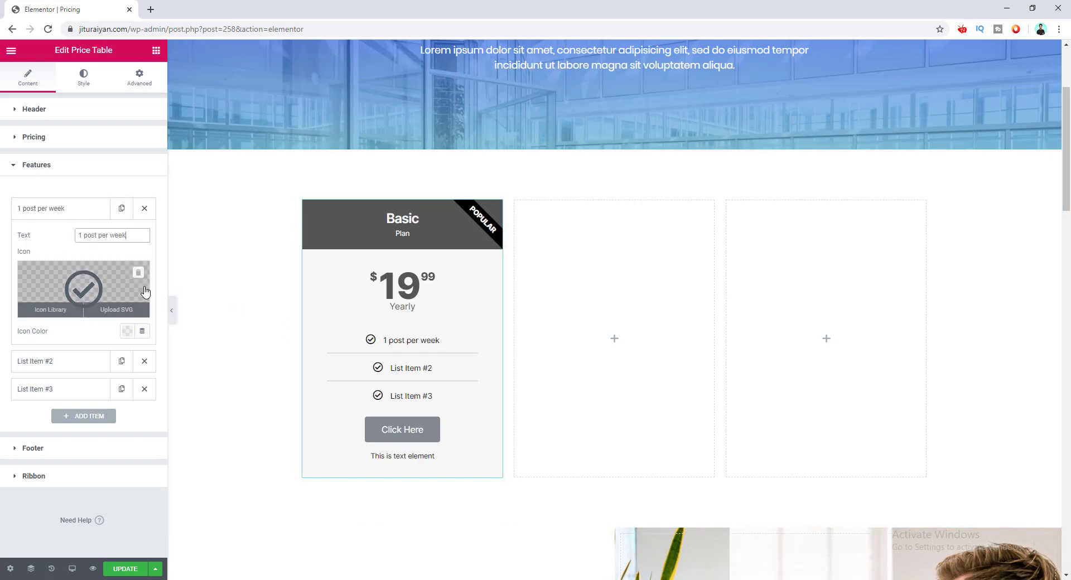
{"action": "left_click", "coordinate": [91, 287]}
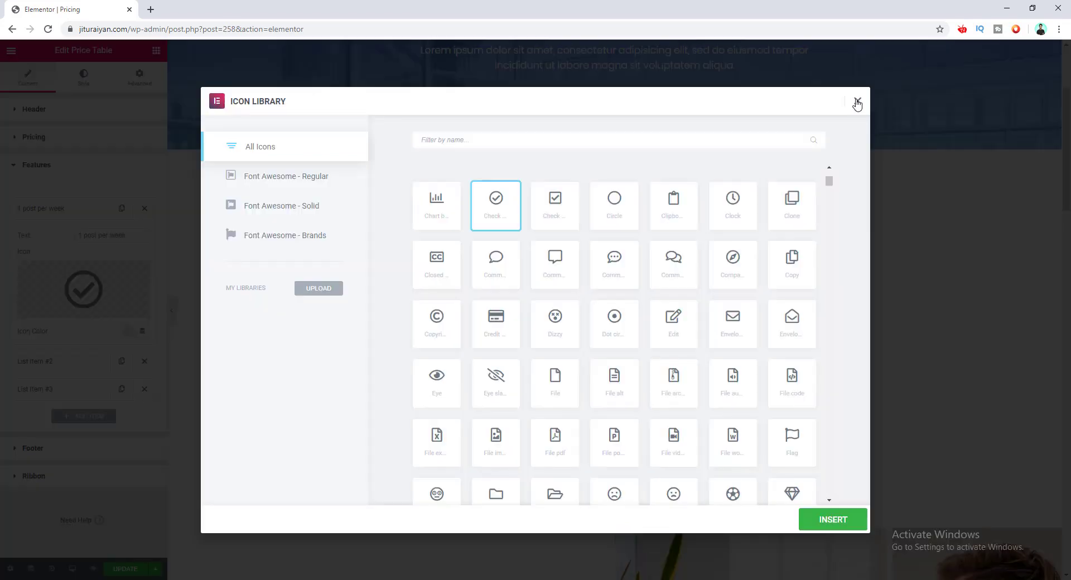
{"action": "left_click", "coordinate": [858, 103]}
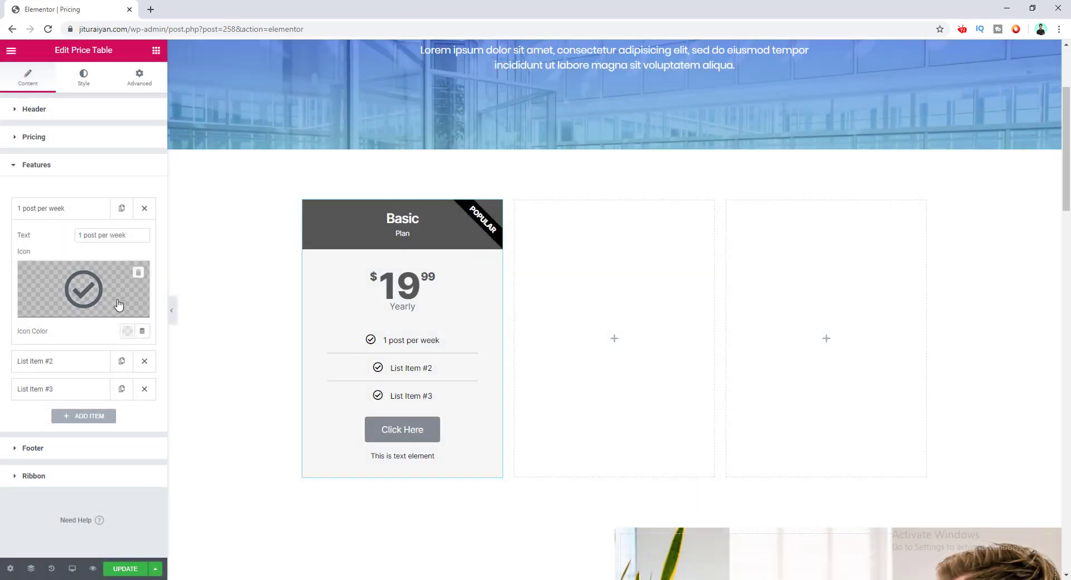
- Set the icon color of the "1 post per week" feature to red #CC2C2C
{"action": "left_click", "coordinate": [128, 331]}
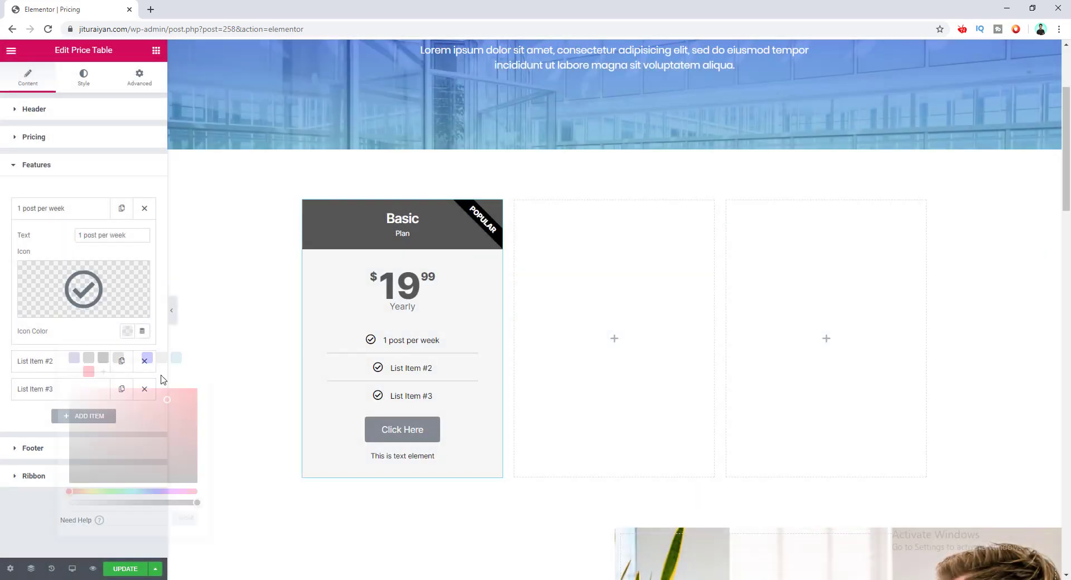
{"action": "left_click", "coordinate": [157, 438]}
{"action": "left_click_drag", "start_coordinate": [177, 420], "coordinate": [170, 407]}
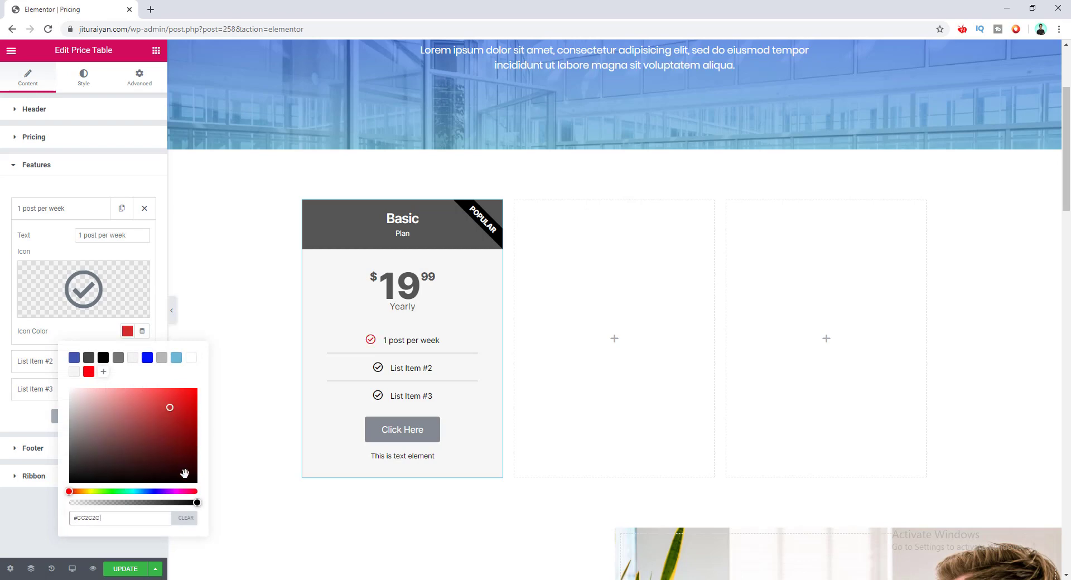
- Clear the icon color of the "1 post per week" feature and remove its icon
{"action": "left_click", "coordinate": [185, 518]}
{"action": "left_click", "coordinate": [105, 335]}
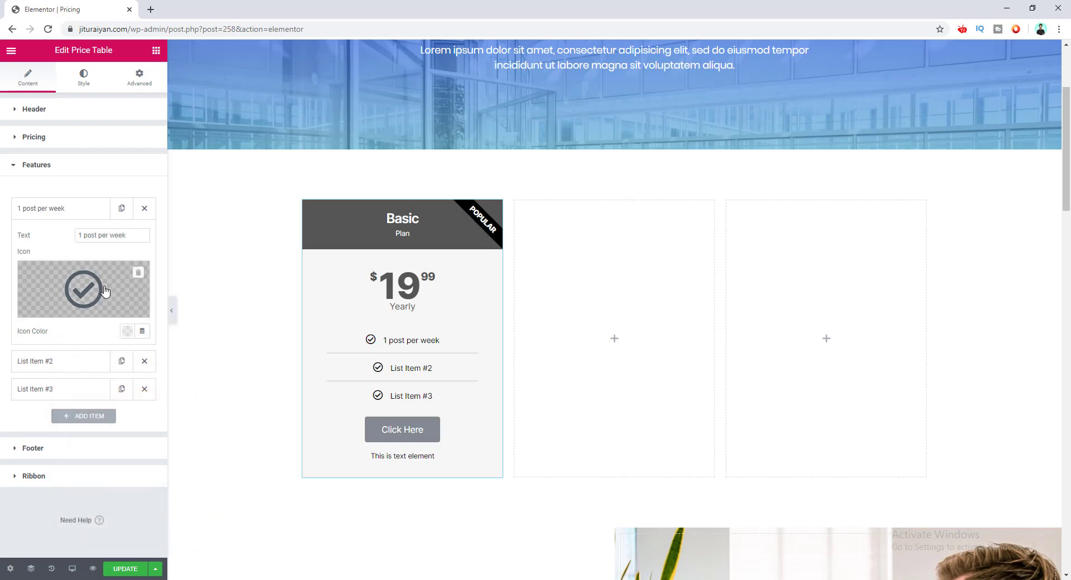
{"action": "left_click", "coordinate": [139, 274]}
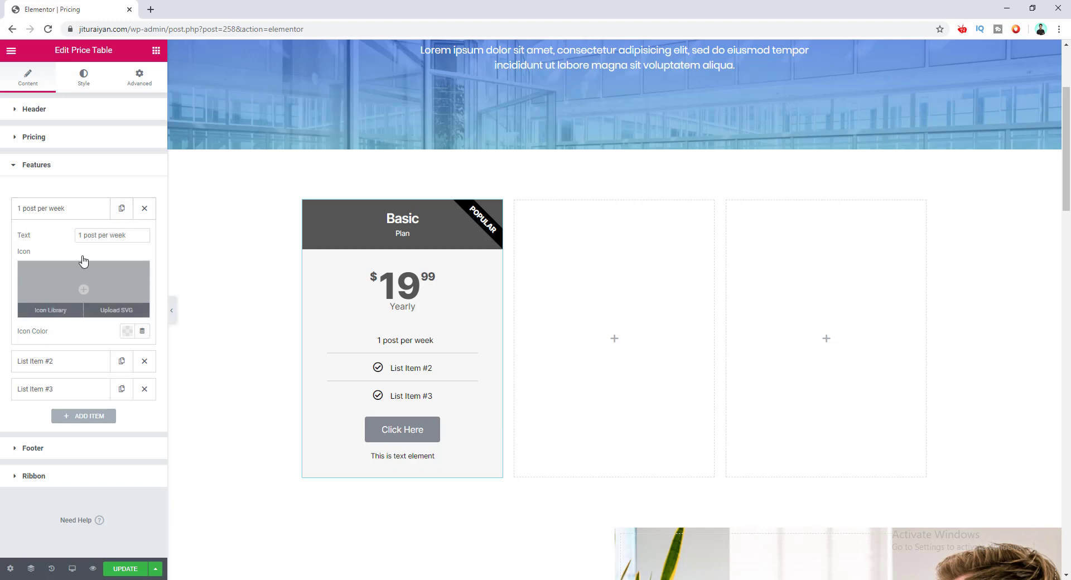
{"action": "left_click", "coordinate": [79, 215]}
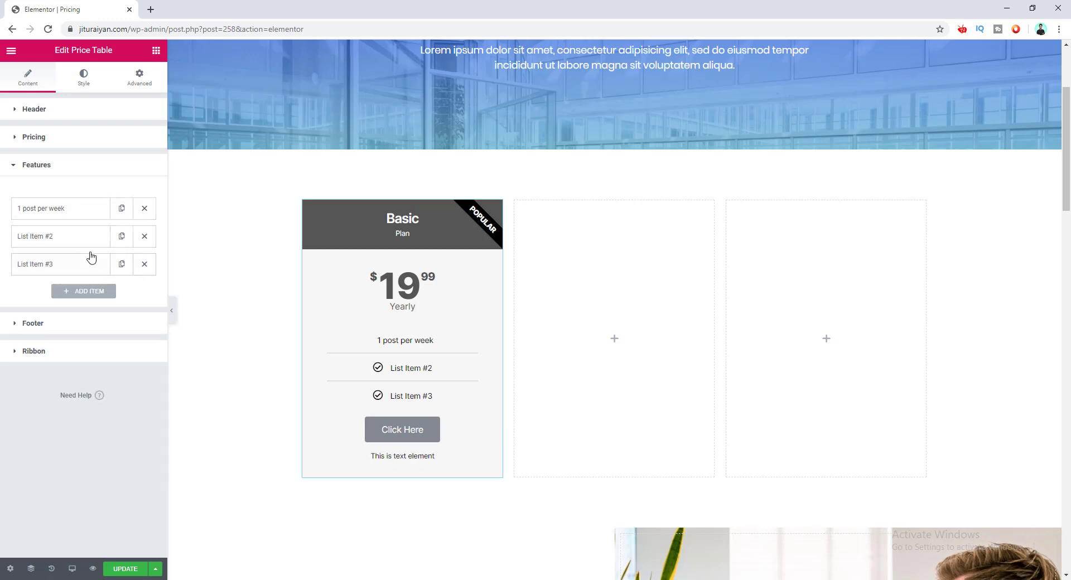
- Replace List Item #2 and List Item #3 in the Basic plan with three duplicates of the "1 post per week" feature
{"action": "left_click", "coordinate": [144, 238]}
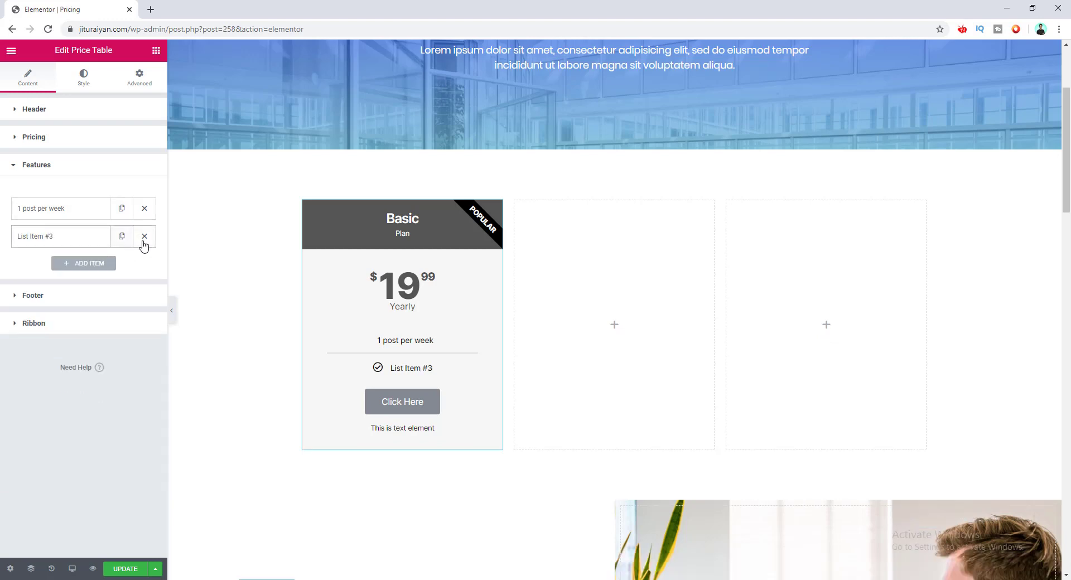
{"action": "left_click", "coordinate": [144, 237]}
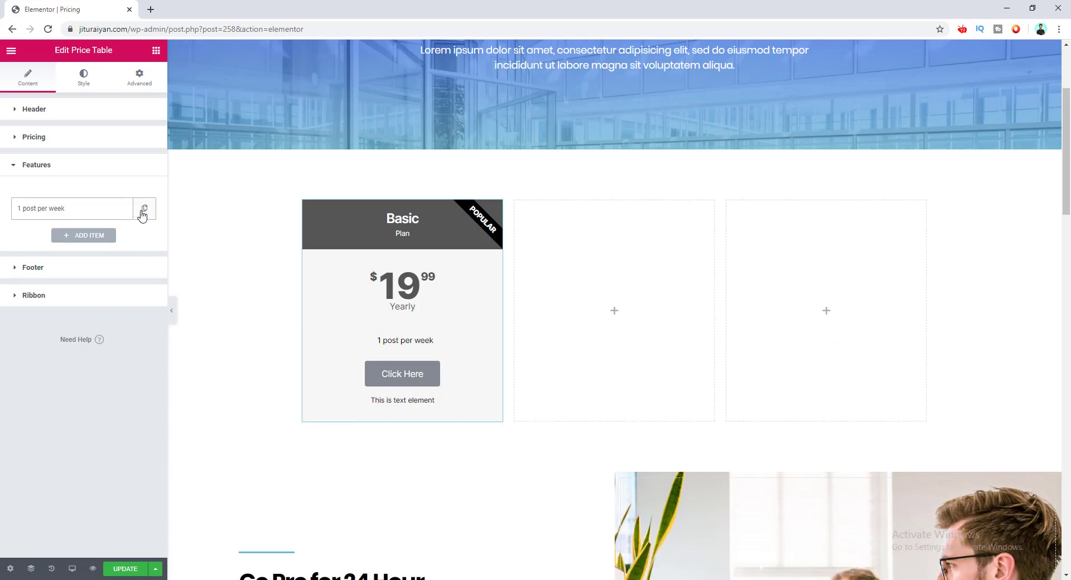
{"action": "left_click", "coordinate": [142, 212]}
{"action": "left_click", "coordinate": [122, 237]}
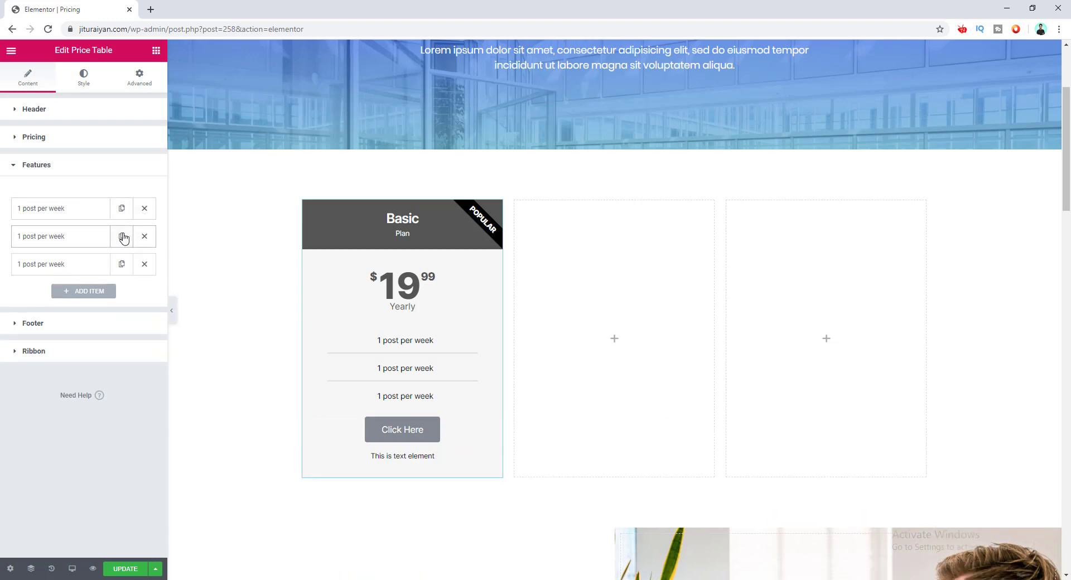
{"action": "left_click", "coordinate": [123, 239]}
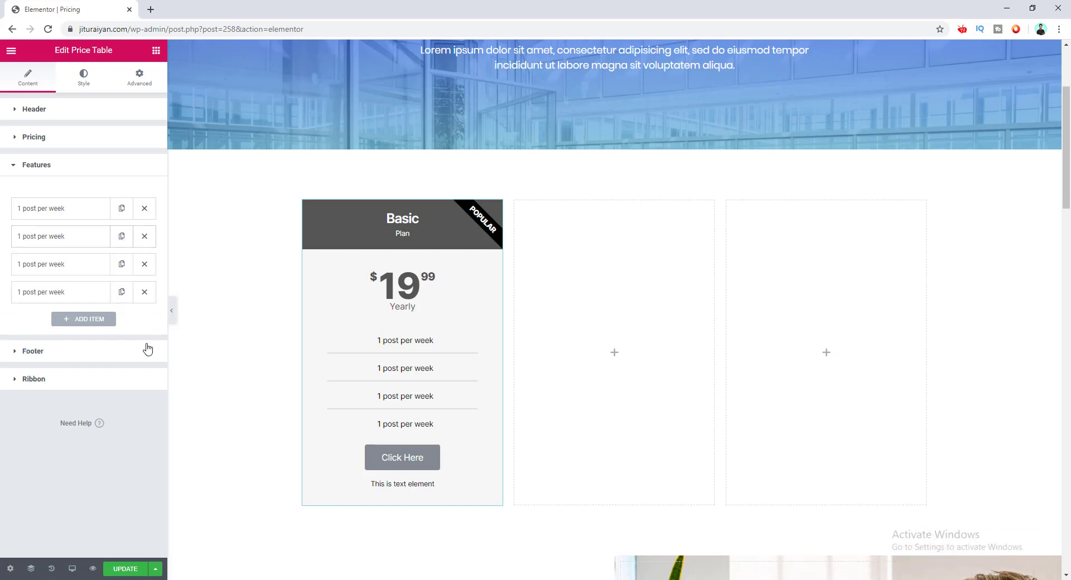
- Change the second, third and fourth feature texts to "Maximum 2,500 words per post", "Confirm ranking within 1 year" and "1 Website"
{"action": "left_click", "coordinate": [76, 240]}
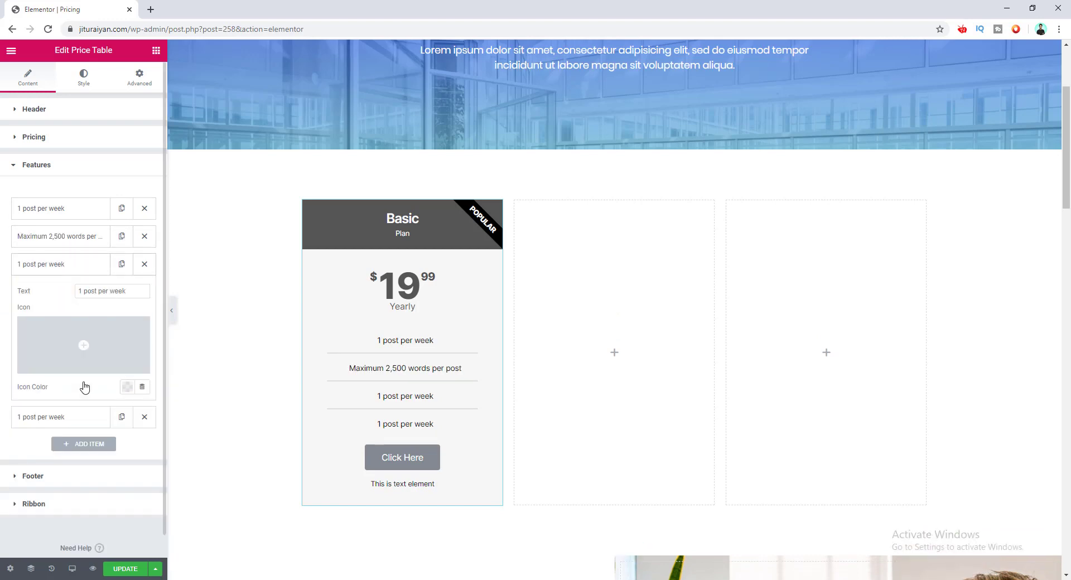
{"action": "triple_click", "coordinate": [81, 291]}
{"action": "type", "text": "Confirm ranking within 1 year"}
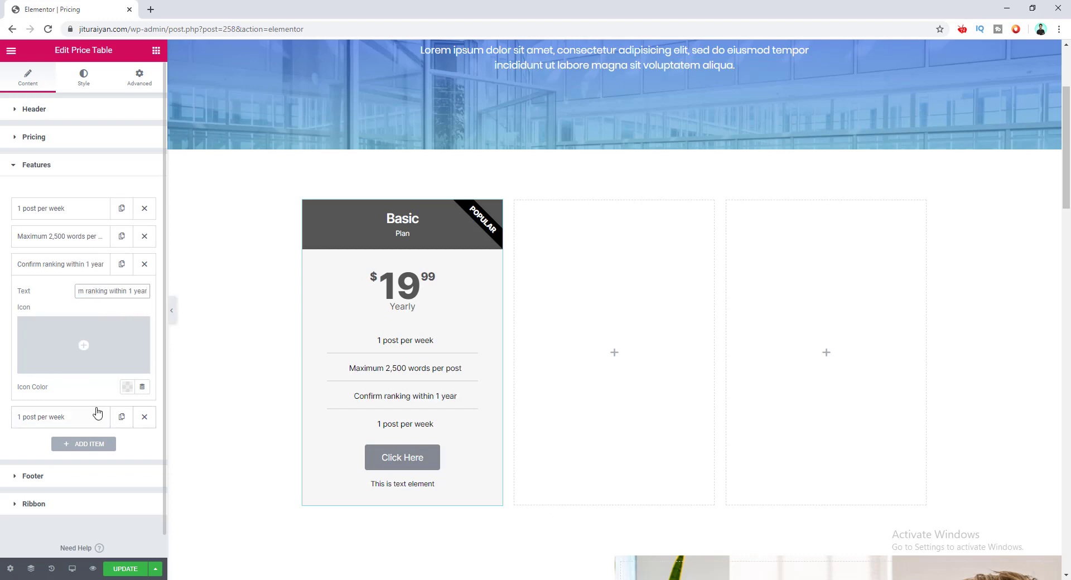
{"action": "left_click", "coordinate": [97, 417]}
{"action": "triple_click", "coordinate": [111, 313]}
{"action": "type", "text": "1 Website"}
{"action": "left_click", "coordinate": [67, 292]}
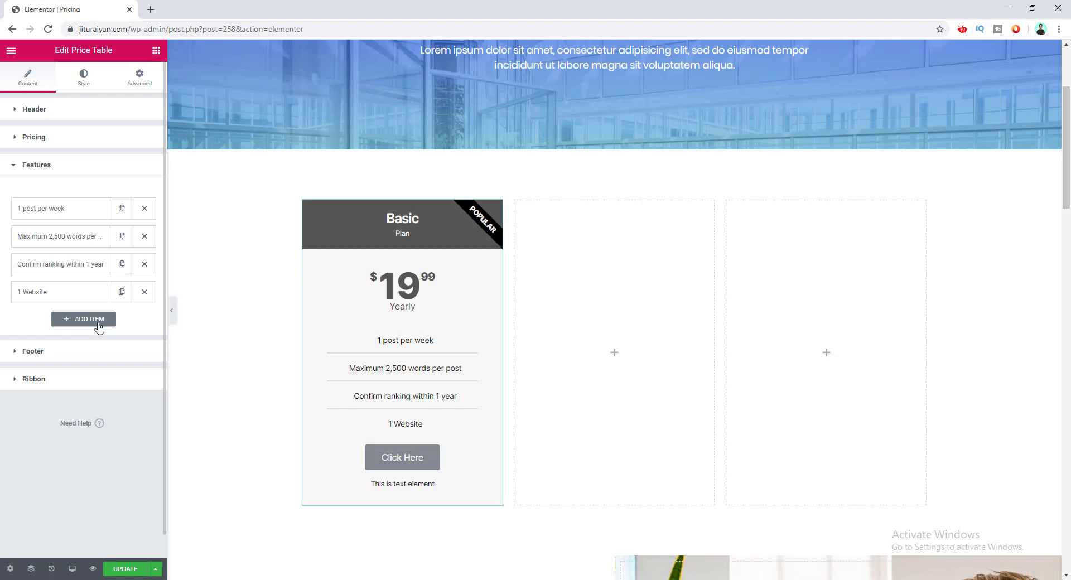
- Set the Basic plan's footer button text to "Buy now" and its additional info to "30 Day Money Back Garantee"
{"action": "left_click", "coordinate": [73, 355]}
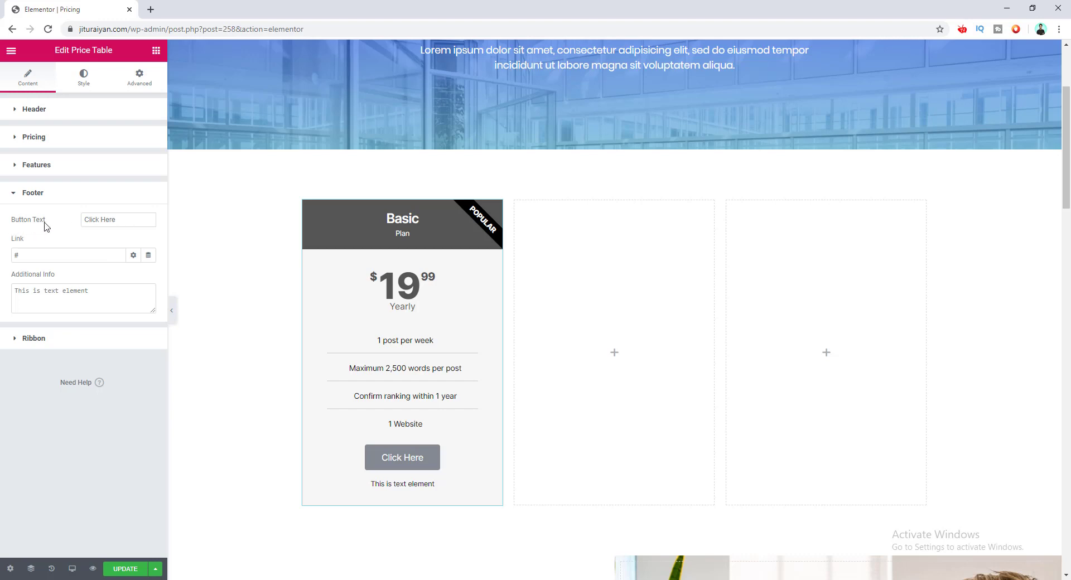
{"action": "triple_click", "coordinate": [125, 219]}
{"action": "type", "text": "Buy now"}
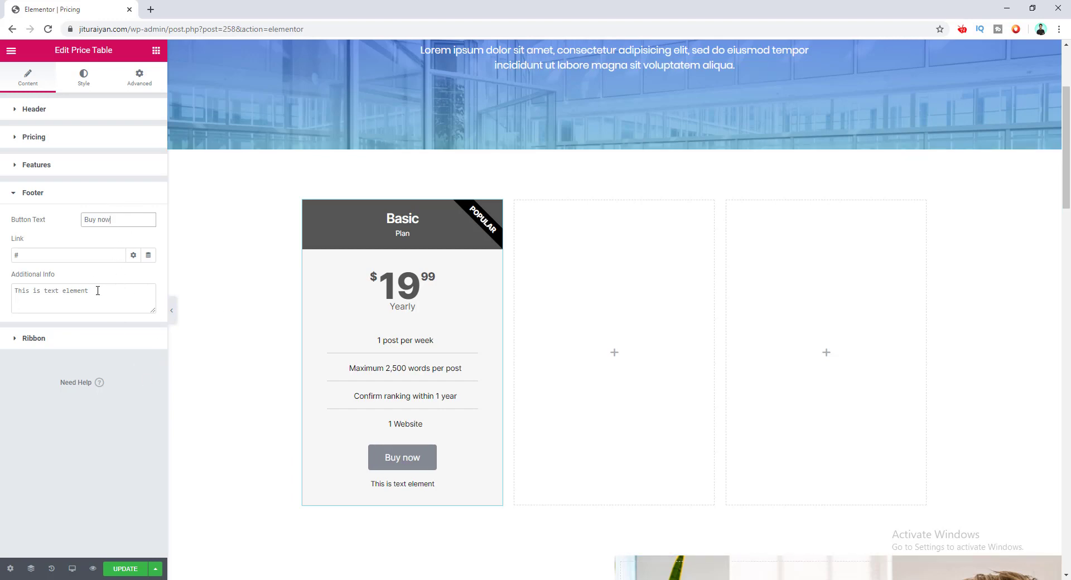
{"action": "left_click_drag", "start_coordinate": [97, 292], "coordinate": [5, 293]}
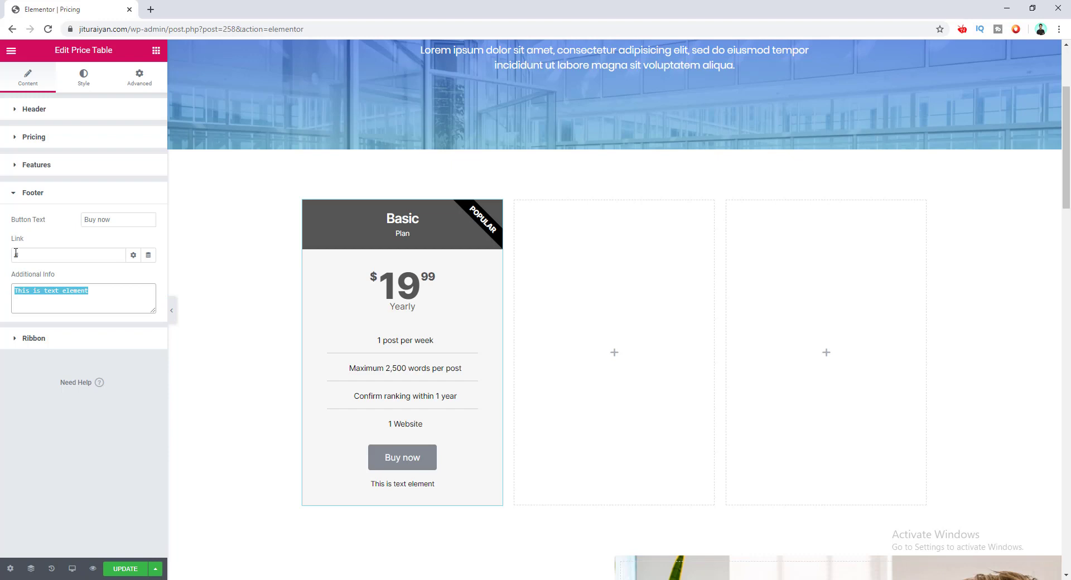
{"action": "type", "text": "30"}
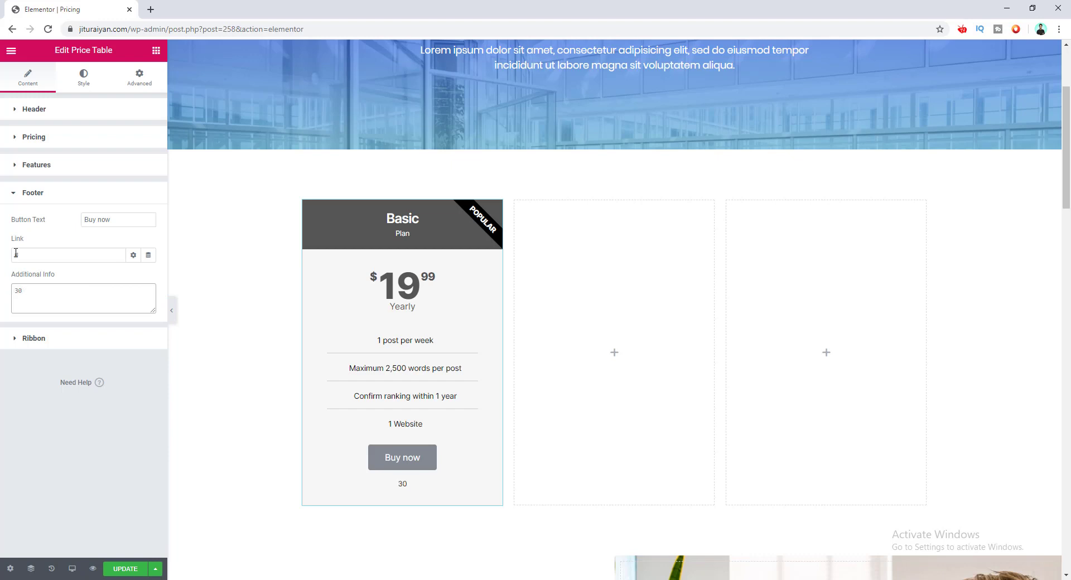
{"action": "type", "text": " Day Money Back Ga"}
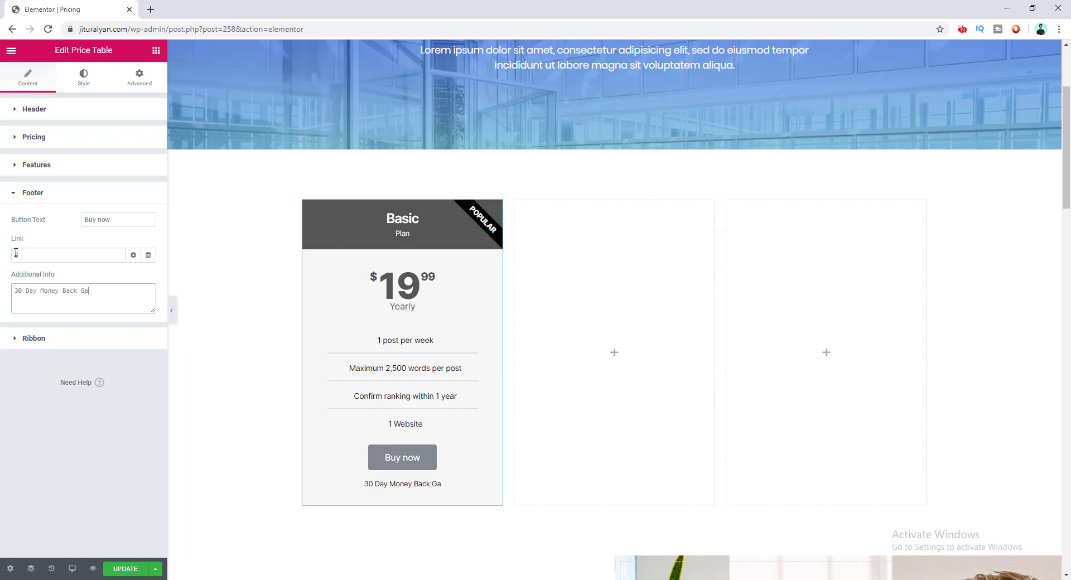
{"action": "type", "text": "rantee"}
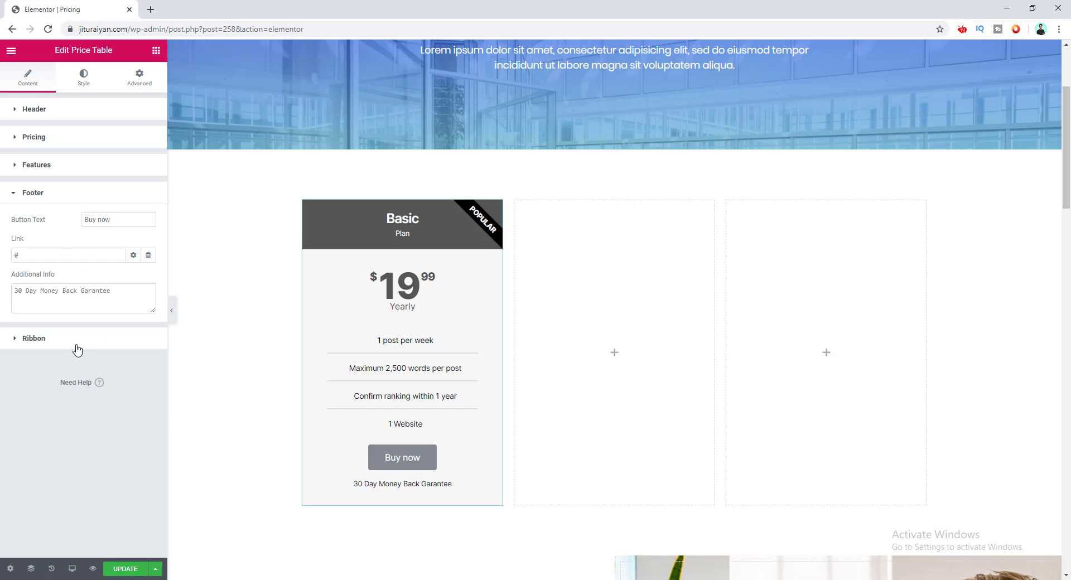
- Try the left position for the Basic plan's "Popular" ribbon and turn the ribbon off
{"action": "left_click", "coordinate": [75, 341]}
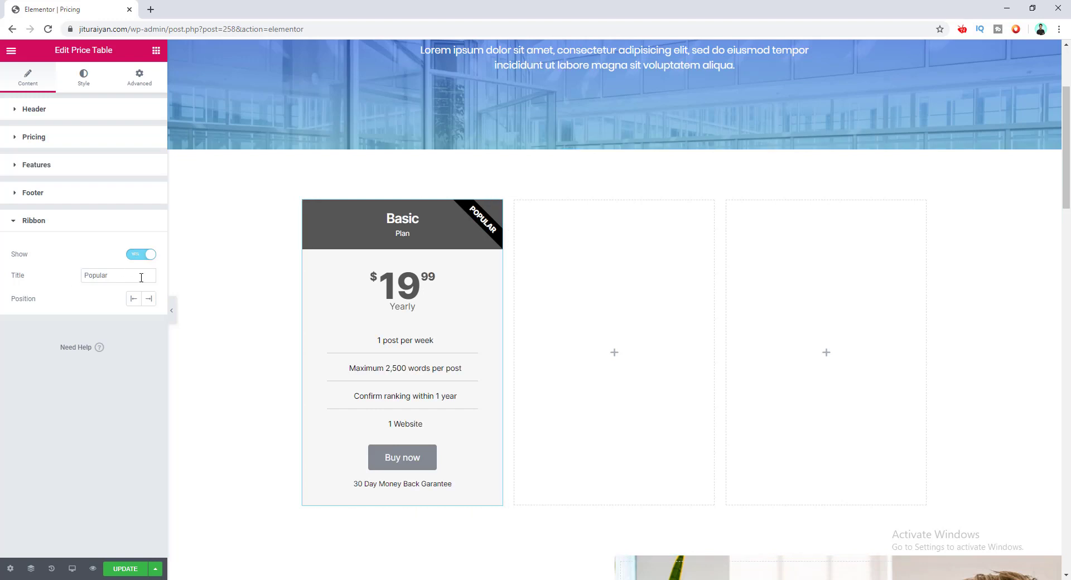
{"action": "left_click", "coordinate": [134, 303]}
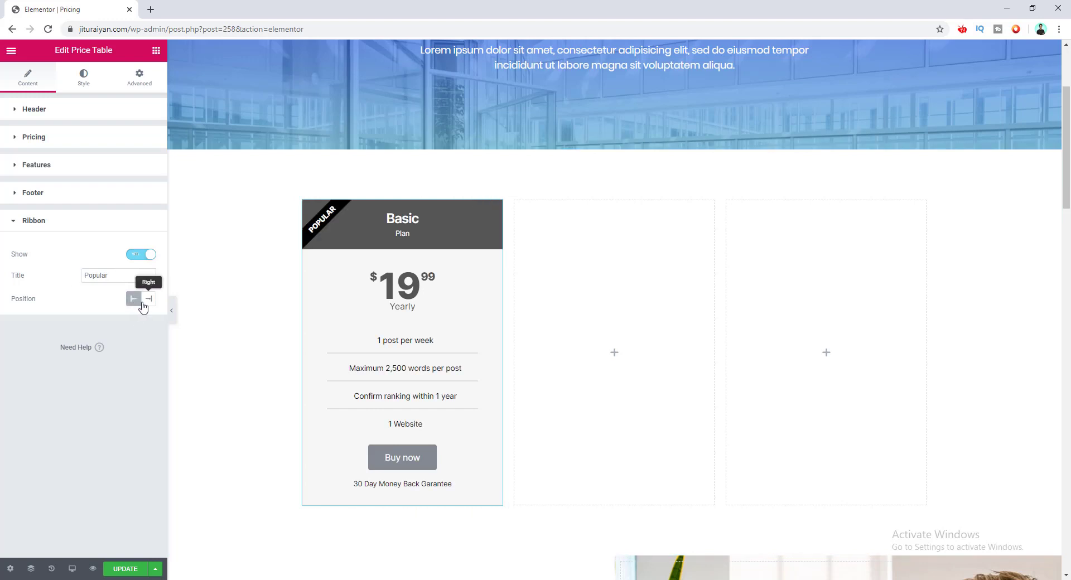
{"action": "left_click", "coordinate": [148, 304]}
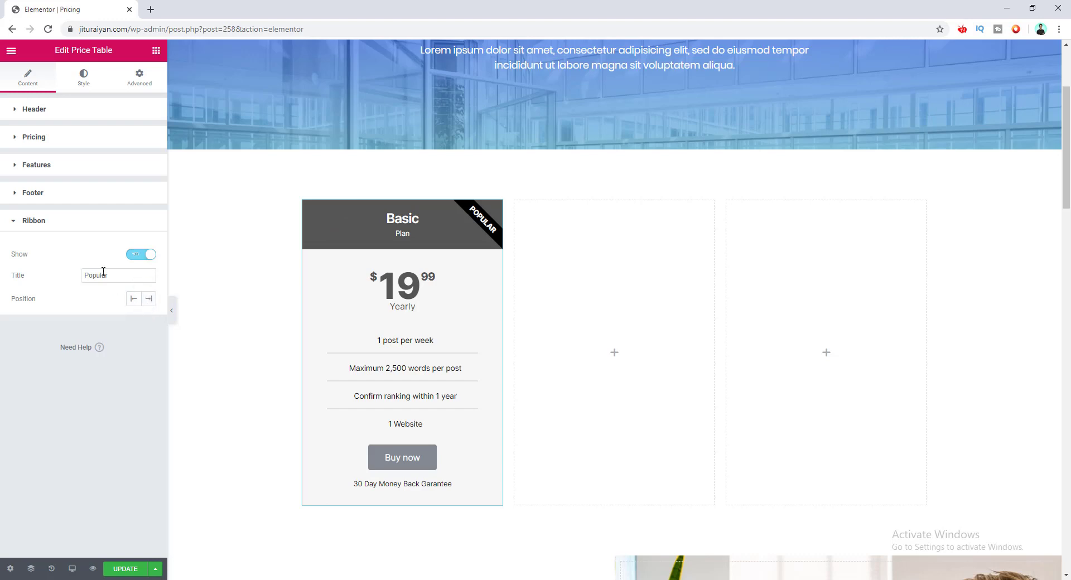
{"action": "left_click", "coordinate": [137, 257]}
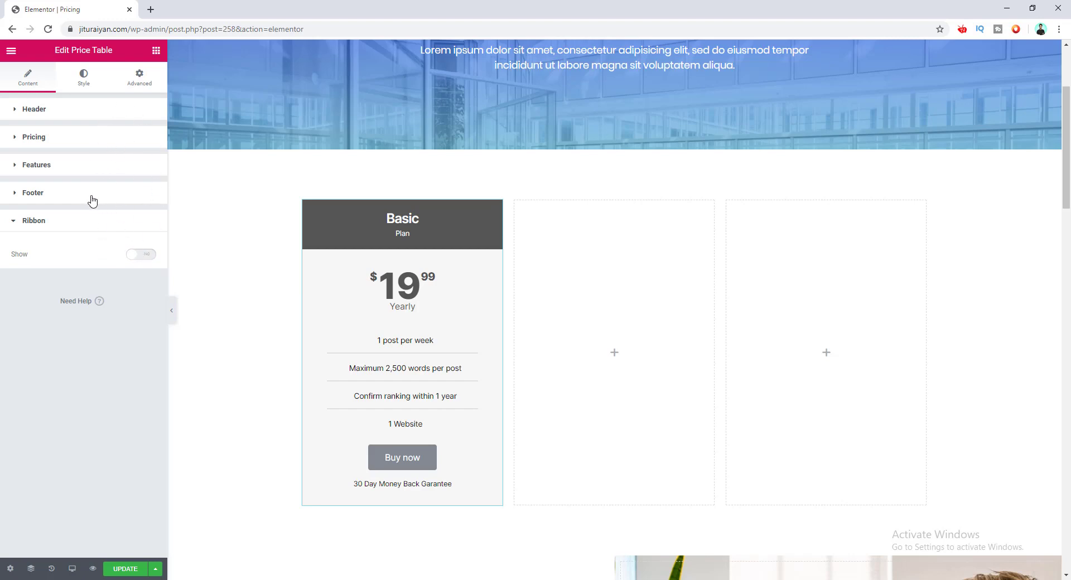
- Make the Basic plan's header background fully transparent, using the color #D1252500
{"action": "left_click", "coordinate": [85, 81]}
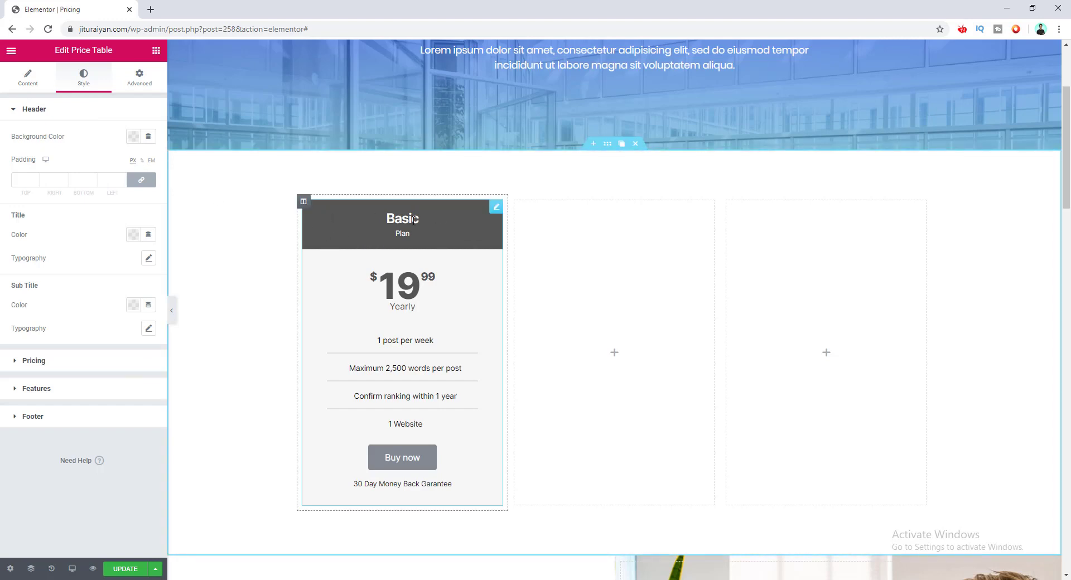
{"action": "left_click", "coordinate": [134, 136]}
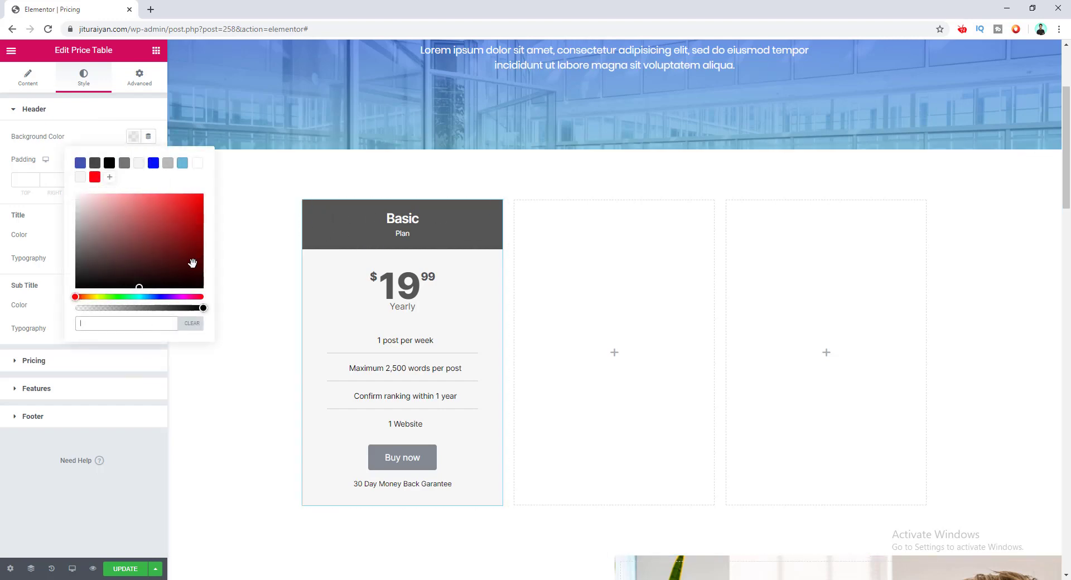
{"action": "left_click_drag", "start_coordinate": [181, 247], "coordinate": [181, 211]}
{"action": "left_click_drag", "start_coordinate": [202, 308], "coordinate": [73, 318]}
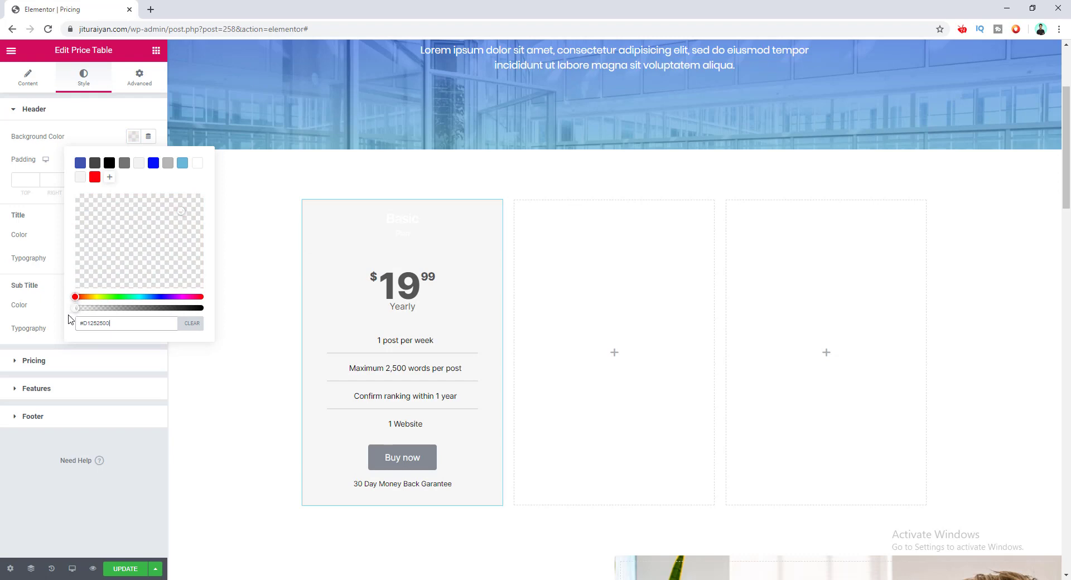
{"action": "left_click", "coordinate": [54, 228]}
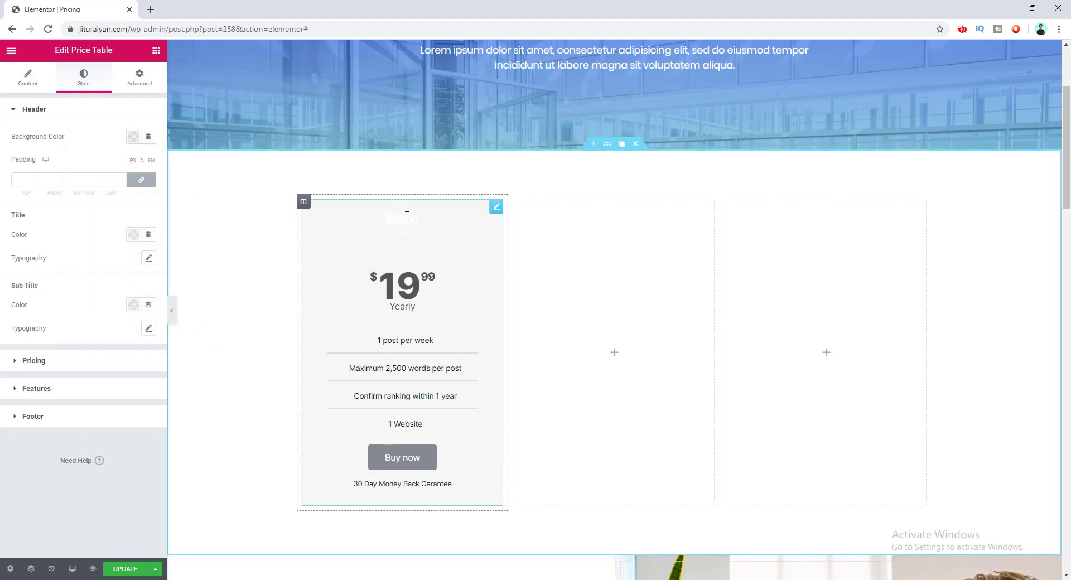
- Color the Basic plan's header title with the indigo blue preset and its sub title with the dark gray preset
{"action": "left_click", "coordinate": [133, 234]}
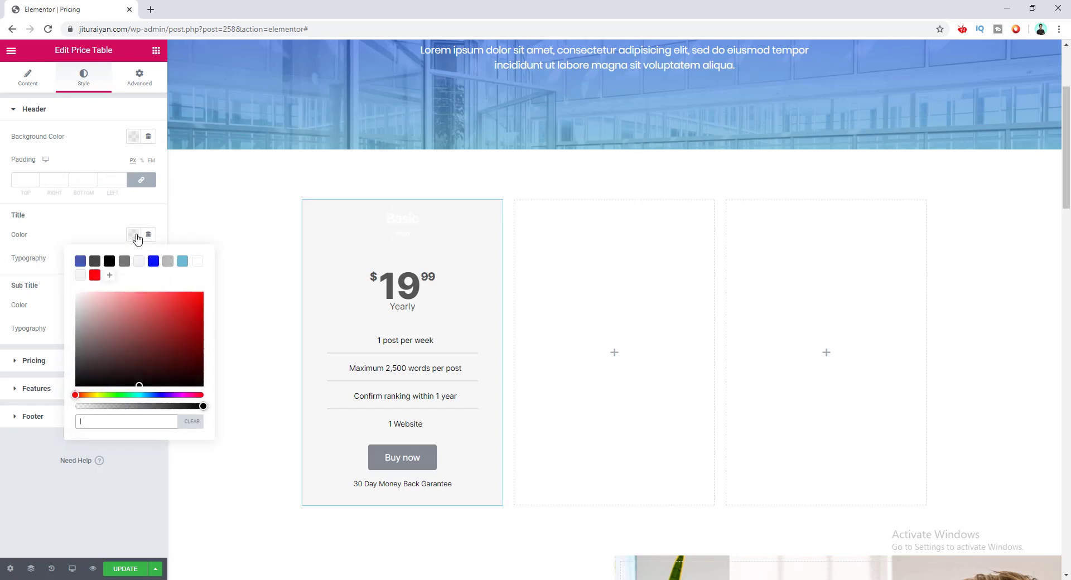
{"action": "left_click", "coordinate": [81, 261]}
{"action": "left_click", "coordinate": [97, 237]}
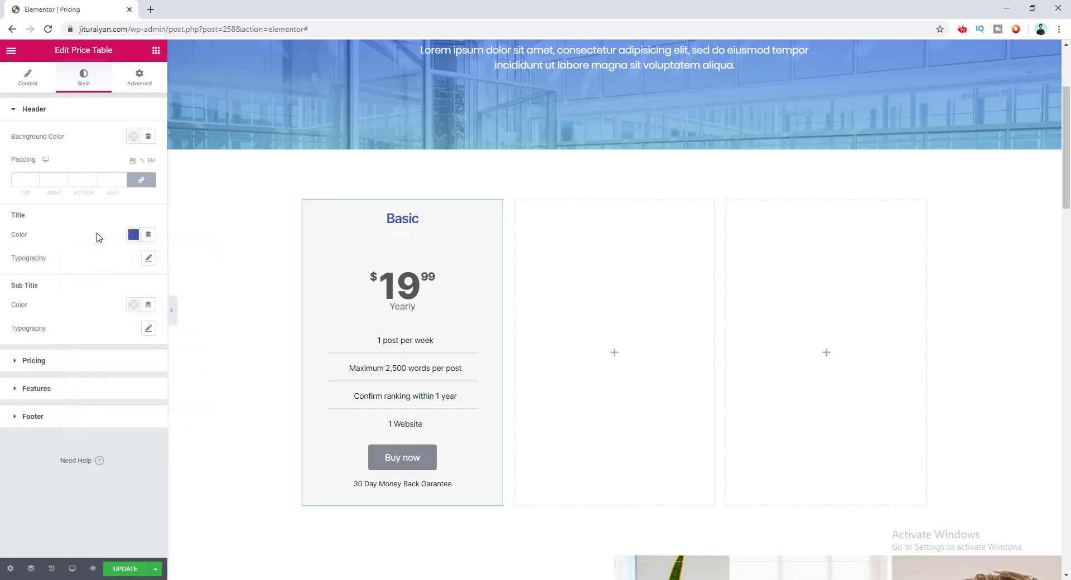
{"action": "left_click", "coordinate": [134, 306]}
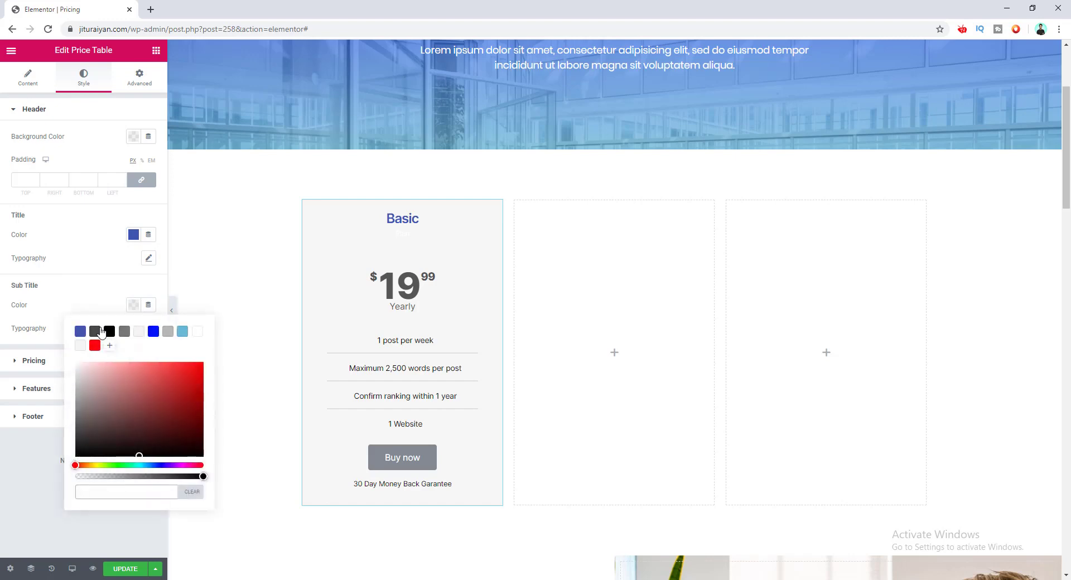
{"action": "left_click", "coordinate": [99, 332]}
{"action": "left_click", "coordinate": [108, 297]}
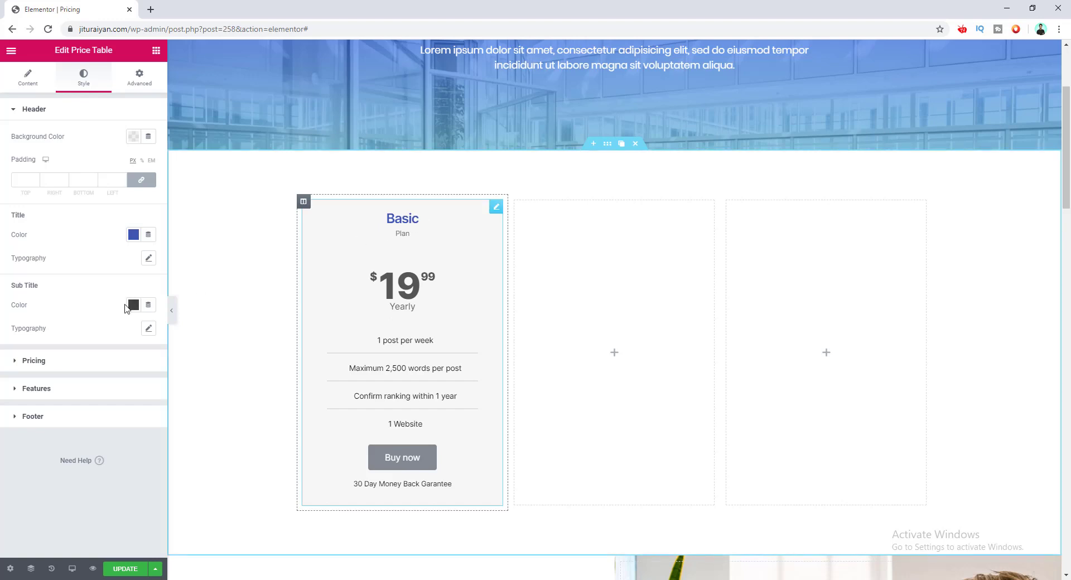
- Set the font family of the Basic plan's header title to Poppins
{"action": "left_click", "coordinate": [148, 259]}
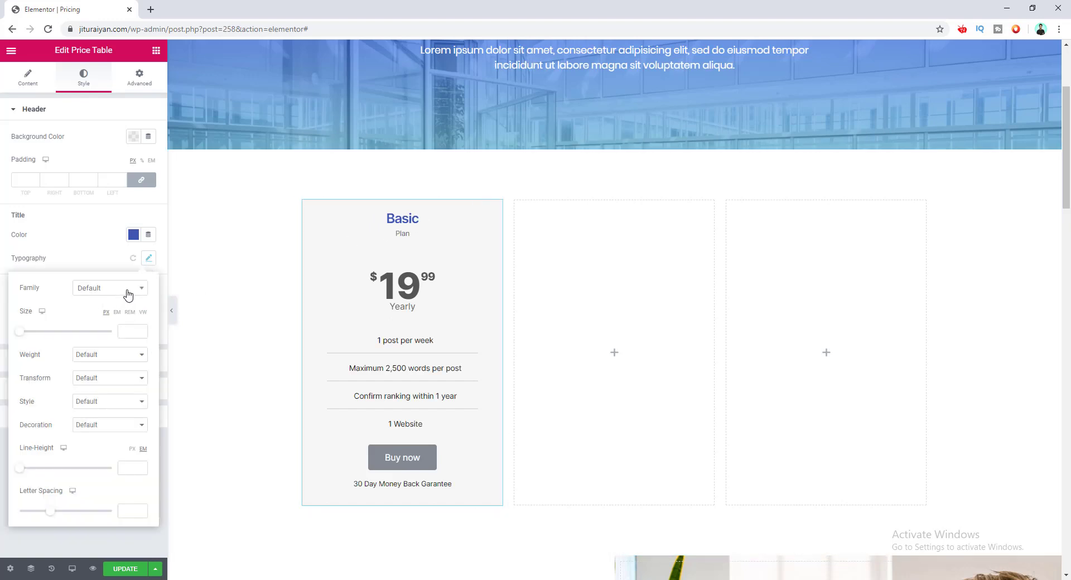
{"action": "left_click", "coordinate": [124, 294]}
{"action": "type", "text": "poppins"}
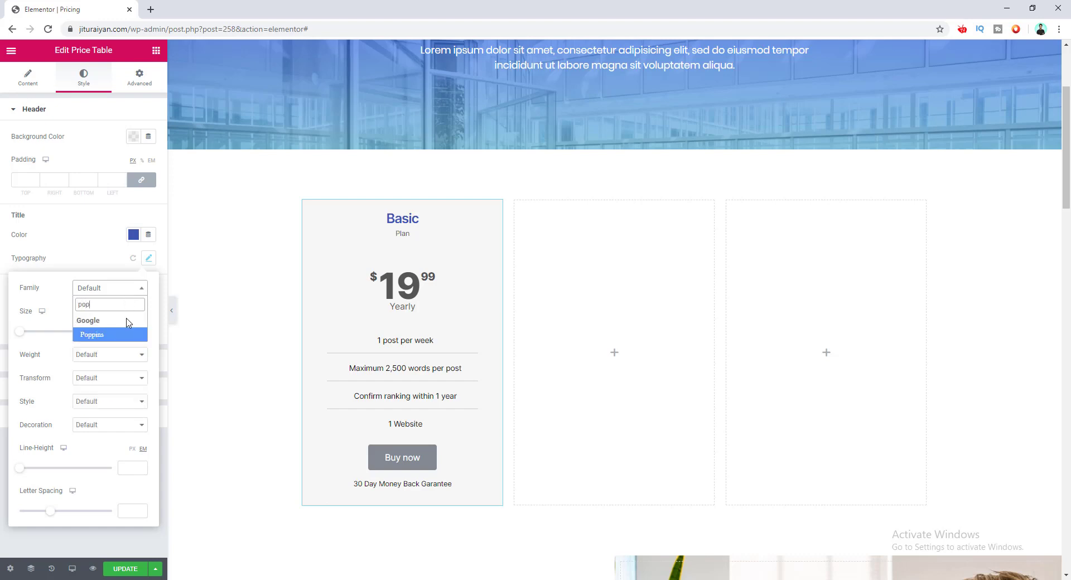
{"action": "left_click", "coordinate": [125, 334]}
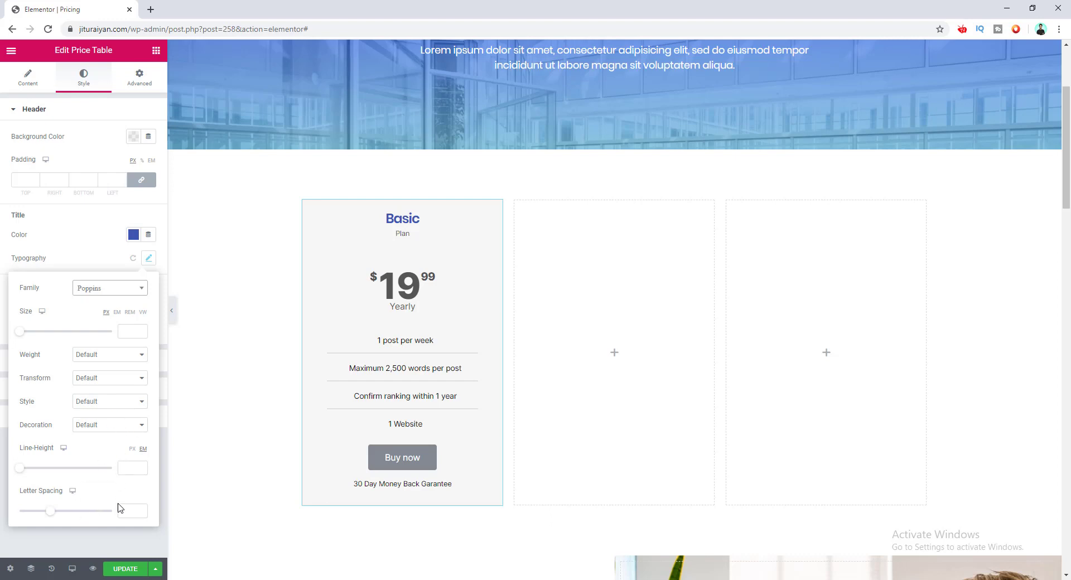
{"action": "left_click", "coordinate": [114, 259]}
- Set the typography of the Basic plan's header sub title to Poppins at 12 px
{"action": "left_click", "coordinate": [148, 328]}
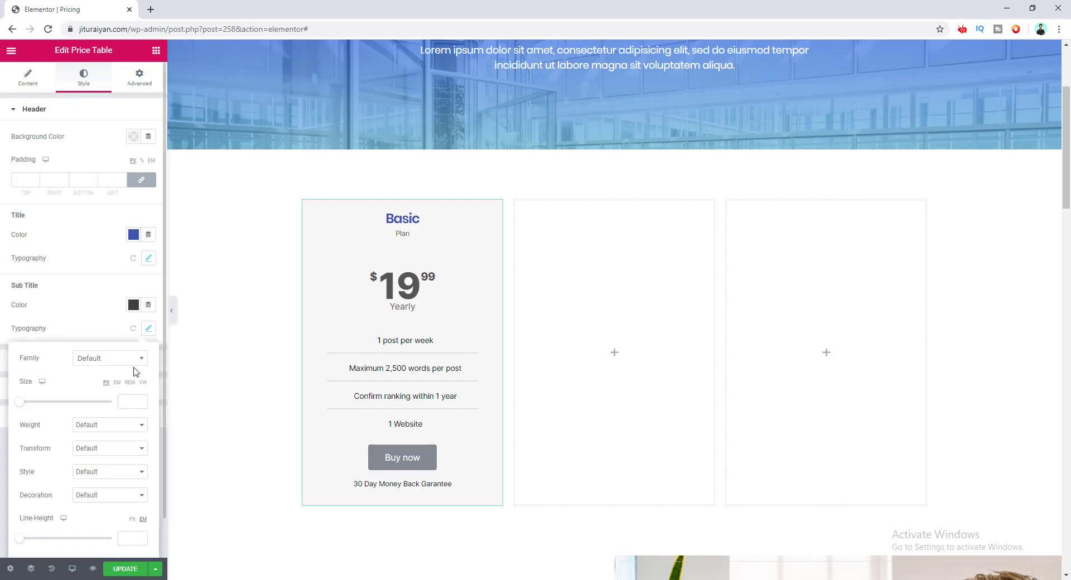
{"action": "left_click", "coordinate": [137, 360]}
{"action": "type", "text": "pop"}
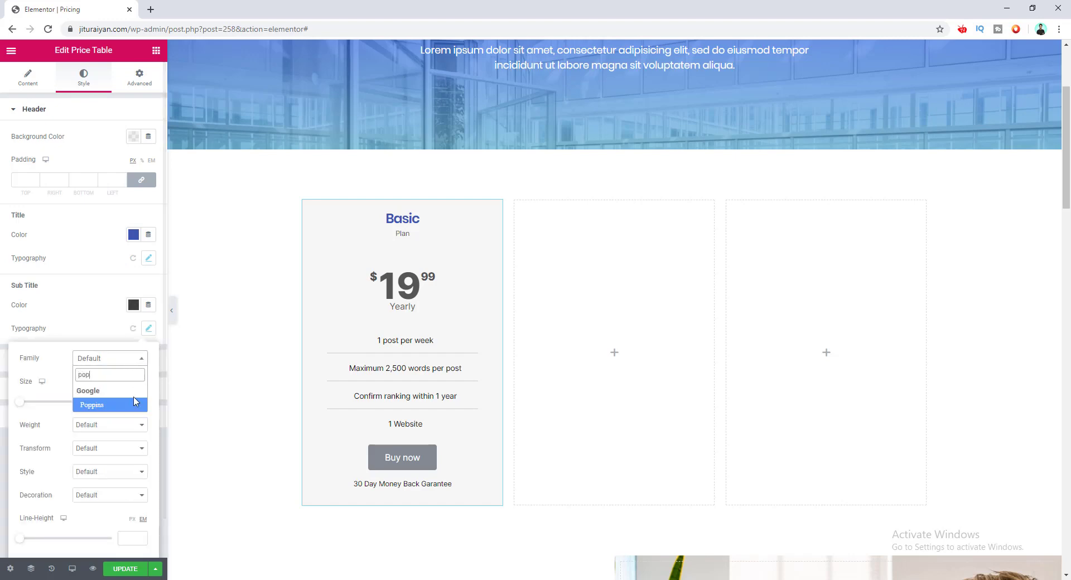
{"action": "left_click", "coordinate": [133, 406]}
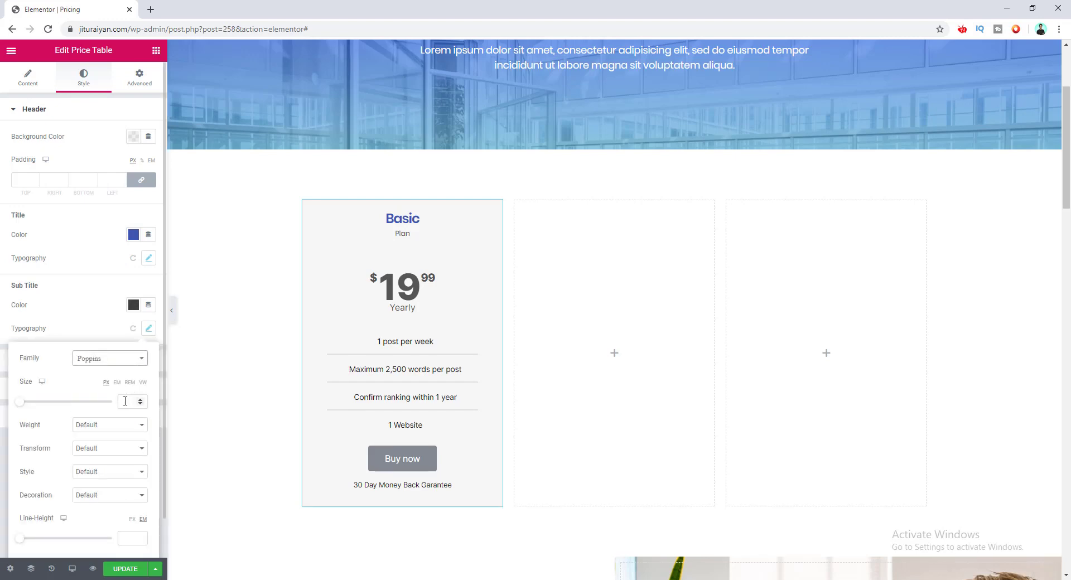
{"action": "left_click", "coordinate": [25, 404]}
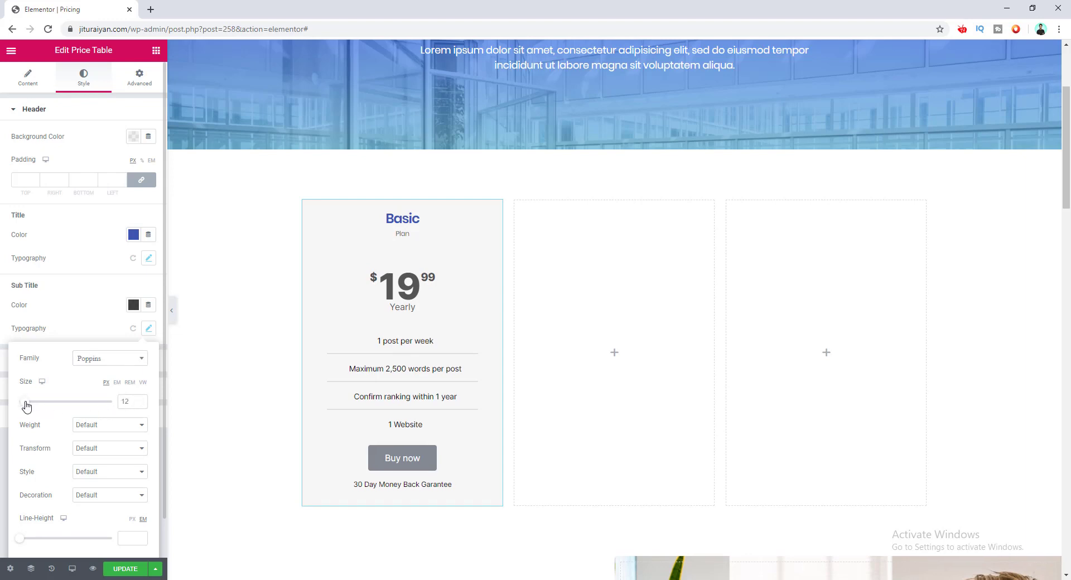
- Close the Basic plan's header style settings and open its pricing style settings
{"action": "left_click", "coordinate": [70, 327]}
{"action": "left_click", "coordinate": [67, 110]}
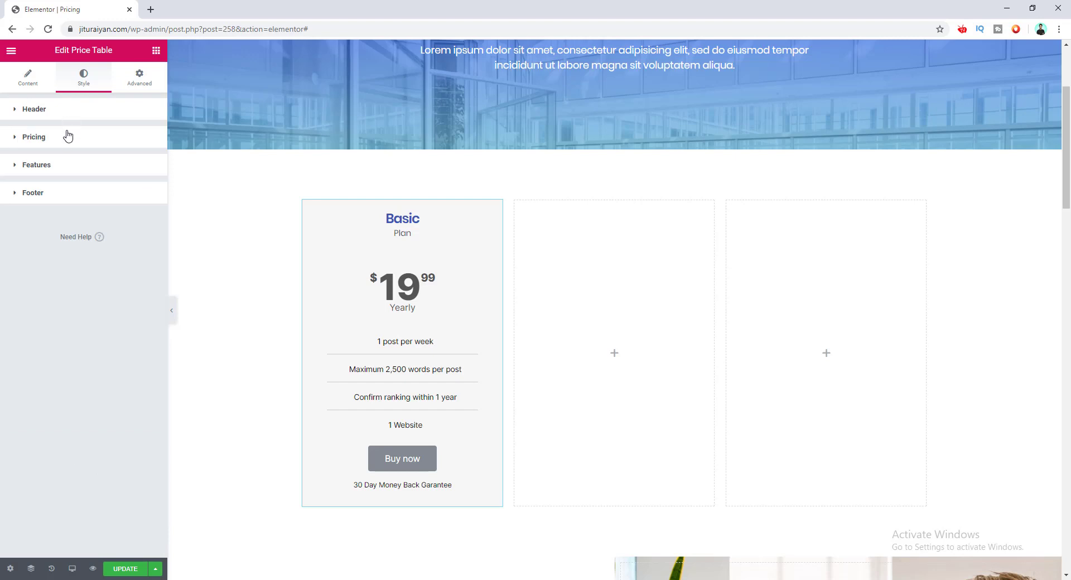
{"action": "left_click", "coordinate": [66, 138]}
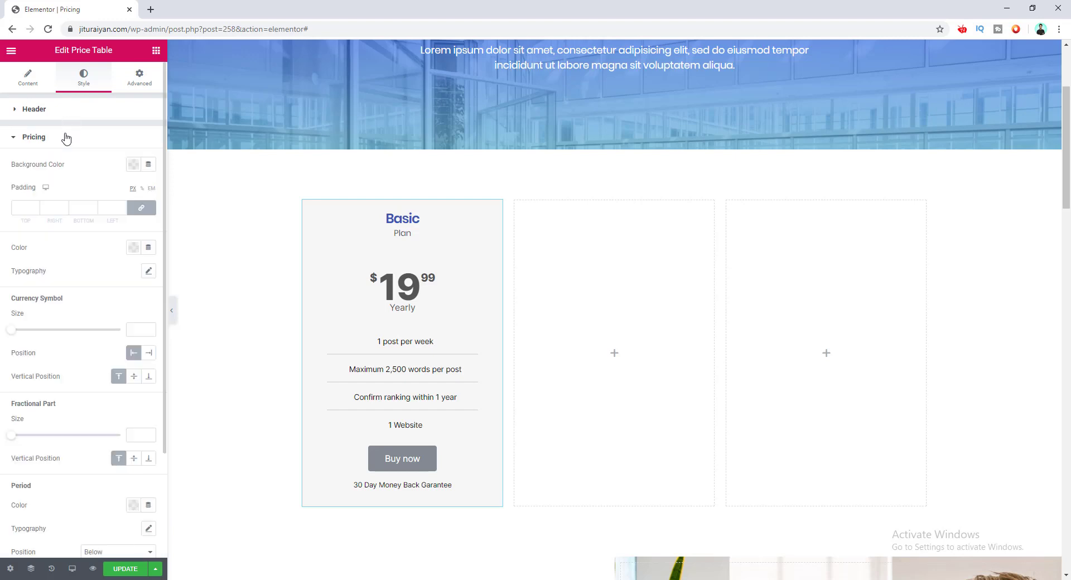
- Try a red background color on the Basic plan's pricing area and clear it
{"action": "left_click", "coordinate": [132, 166]}
{"action": "left_click_drag", "start_coordinate": [162, 246], "coordinate": [146, 241]}
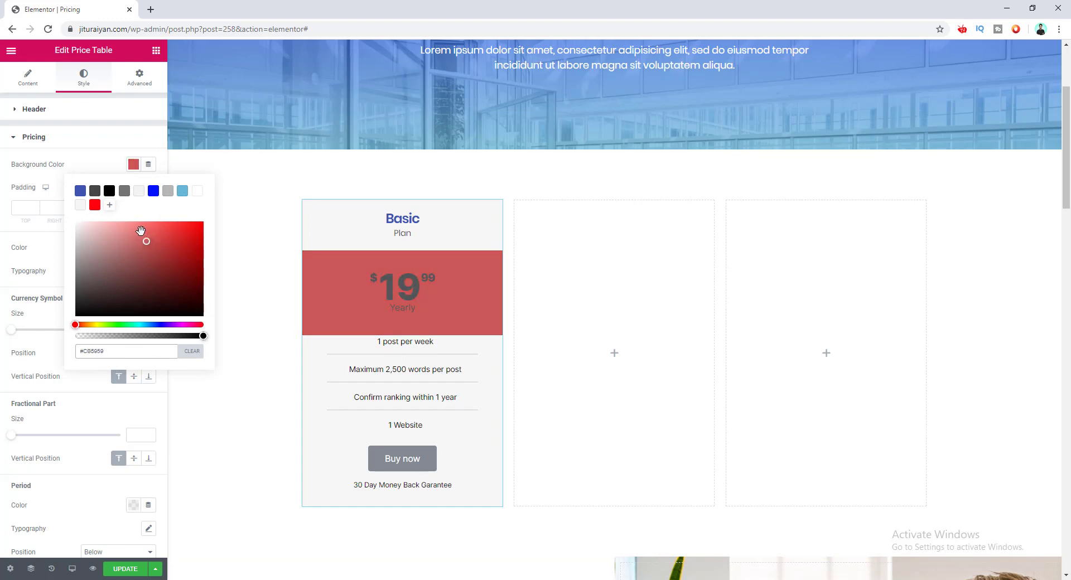
{"action": "left_click", "coordinate": [191, 352]}
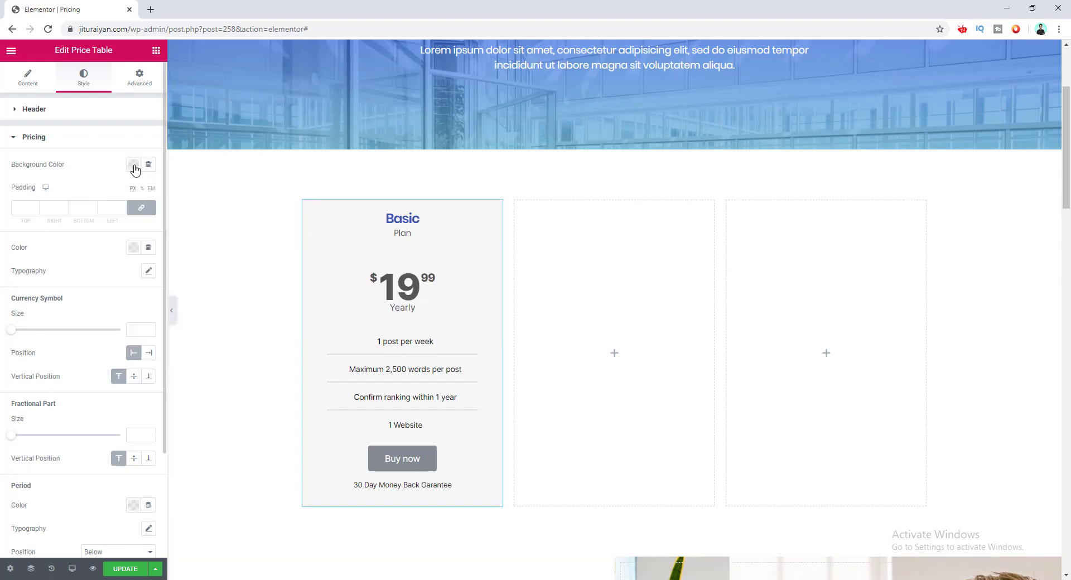
- Set the Basic plan's pricing padding to 20 px for top, right and left, and 25 px for bottom, with the values unlinked
{"action": "left_click", "coordinate": [36, 209]}
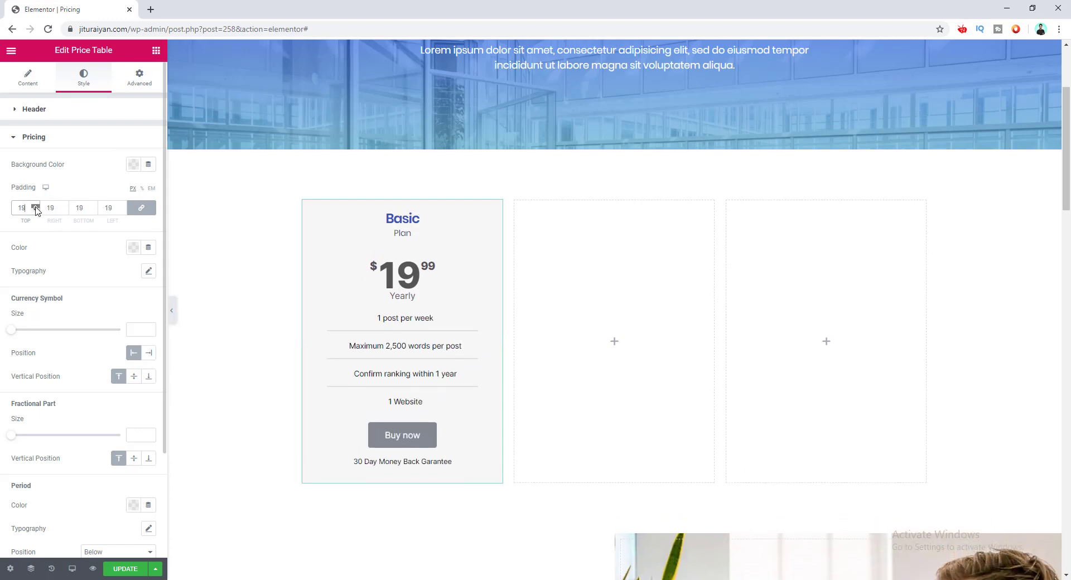
{"action": "left_click", "coordinate": [35, 209]}
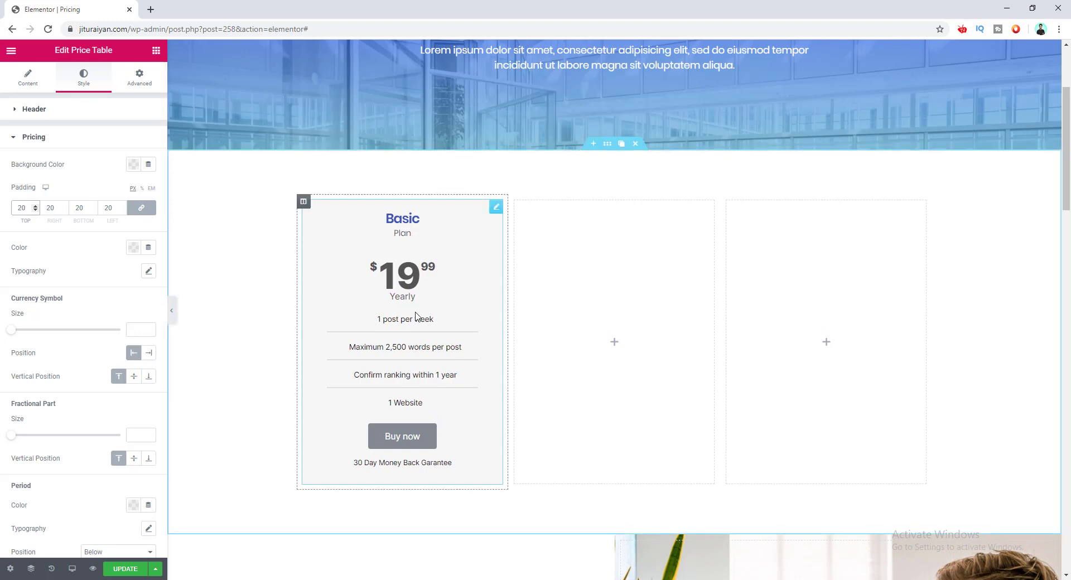
{"action": "left_click", "coordinate": [141, 208]}
{"action": "left_click_drag", "start_coordinate": [82, 208], "coordinate": [87, 208]}
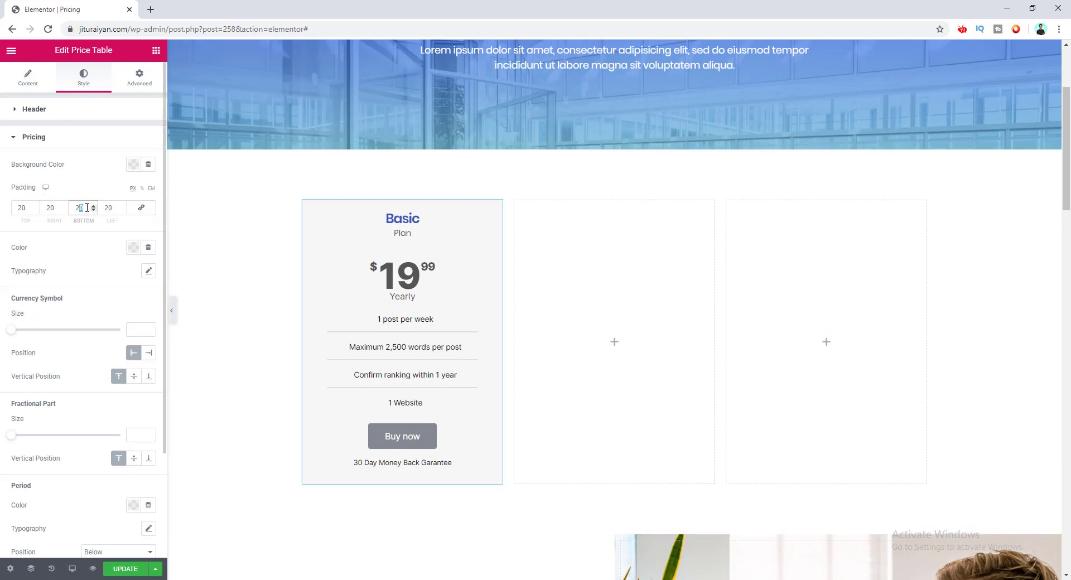
{"action": "type", "text": "5"}
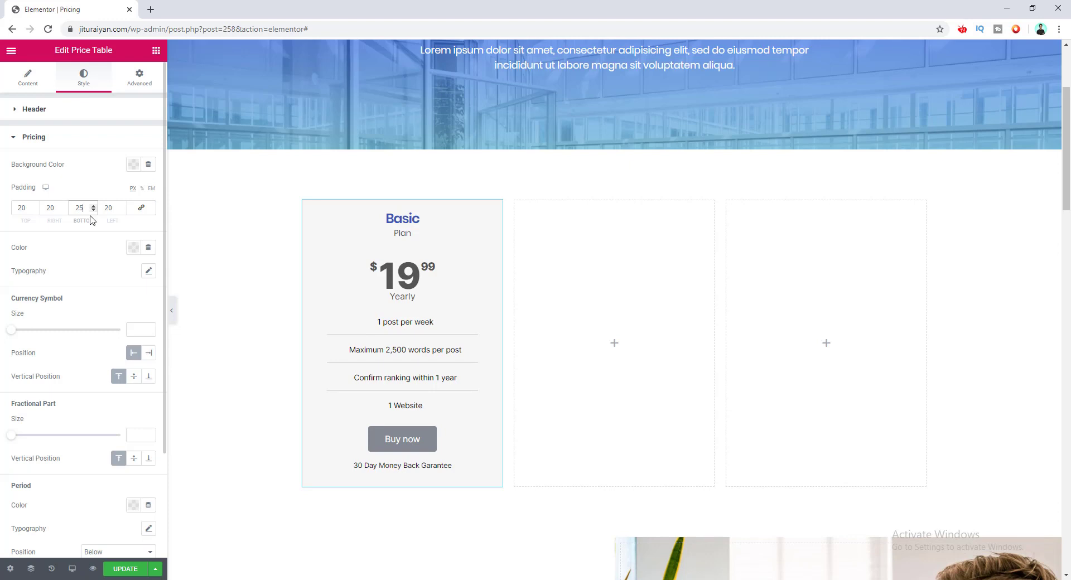
- Color the Basic plan's price with the black preset
{"action": "left_click", "coordinate": [133, 248]}
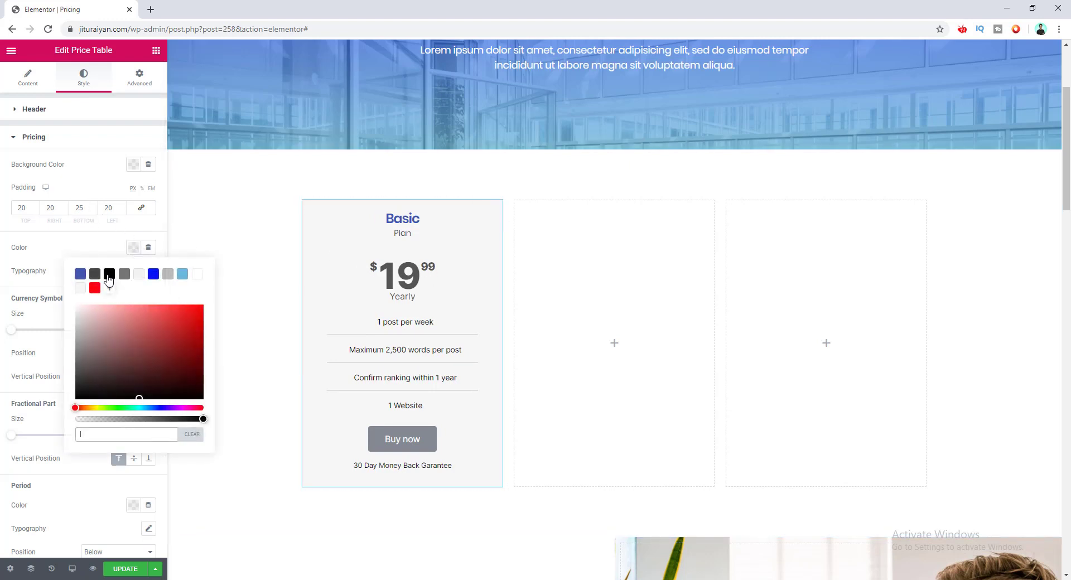
{"action": "left_click", "coordinate": [109, 274]}
{"action": "left_click", "coordinate": [107, 253]}
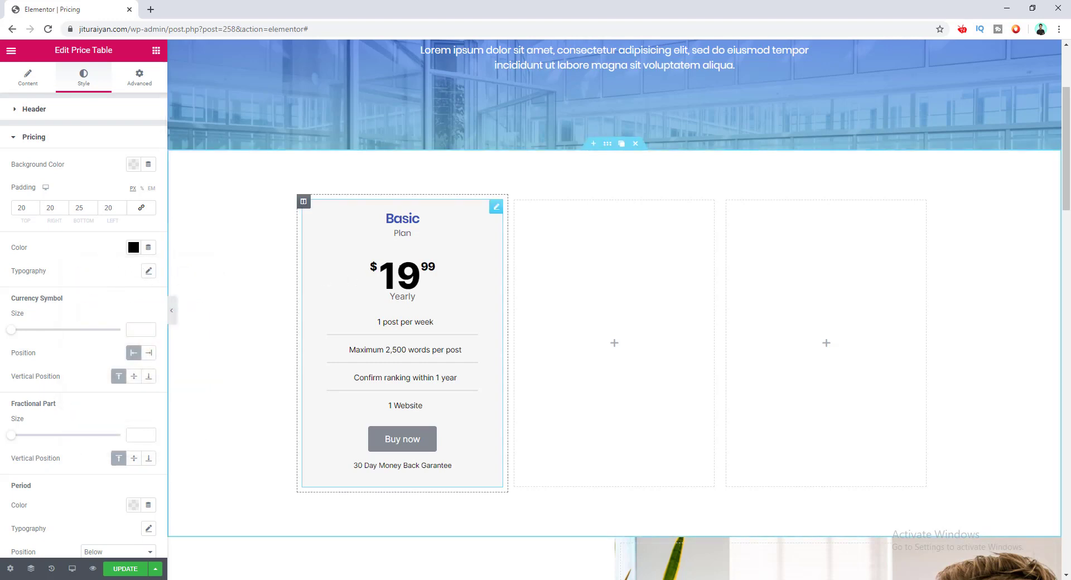
- Set the typography of the Basic plan's price to Poppins with weight 500
{"action": "left_click", "coordinate": [148, 270]}
{"action": "left_click", "coordinate": [138, 304]}
{"action": "type", "text": "pop"}
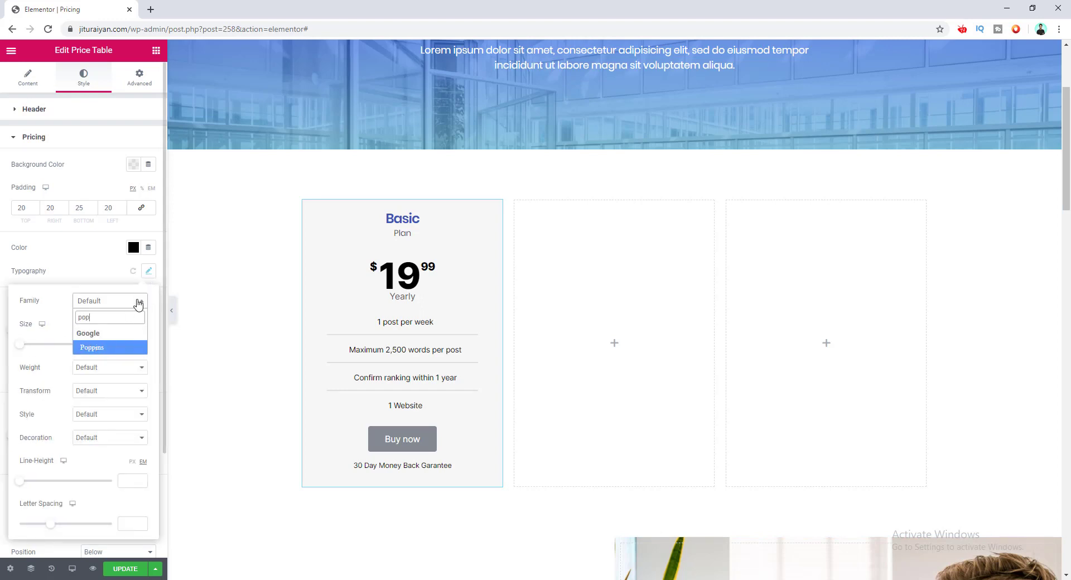
{"action": "left_click", "coordinate": [125, 347]}
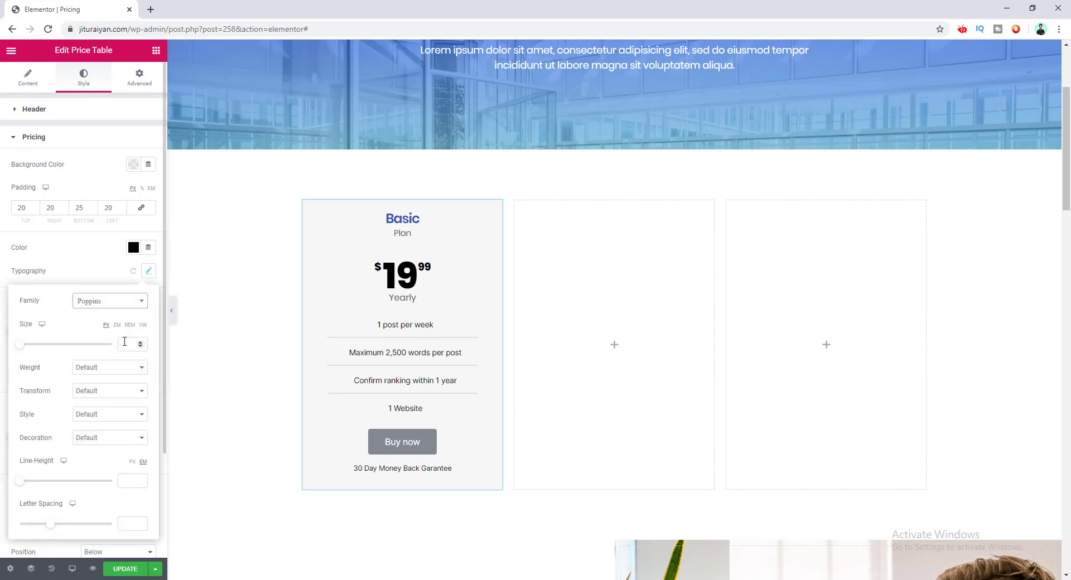
{"action": "left_click", "coordinate": [112, 369]}
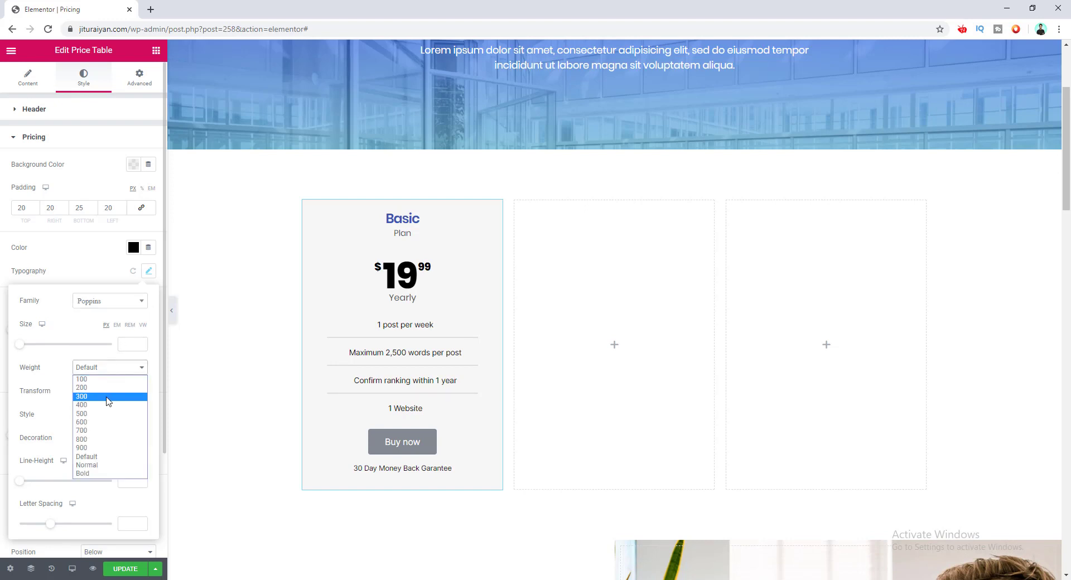
{"action": "left_click", "coordinate": [102, 413]}
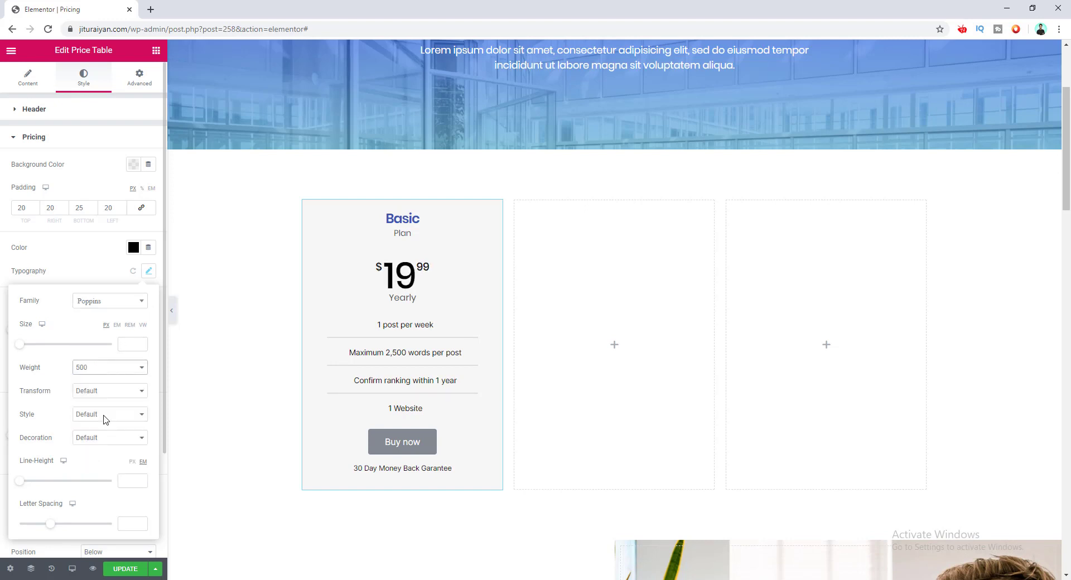
{"action": "left_click", "coordinate": [88, 279]}
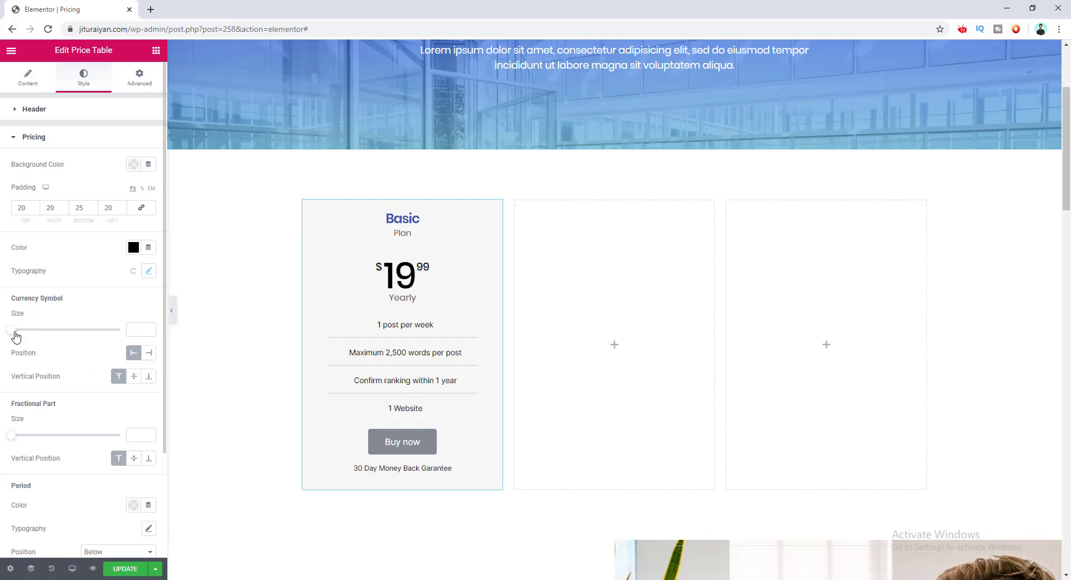
- Set the currency symbol's size to 45 and try its other placements, keeping it before the price at the top vertical position
{"action": "left_click_drag", "start_coordinate": [12, 330], "coordinate": [60, 337]}
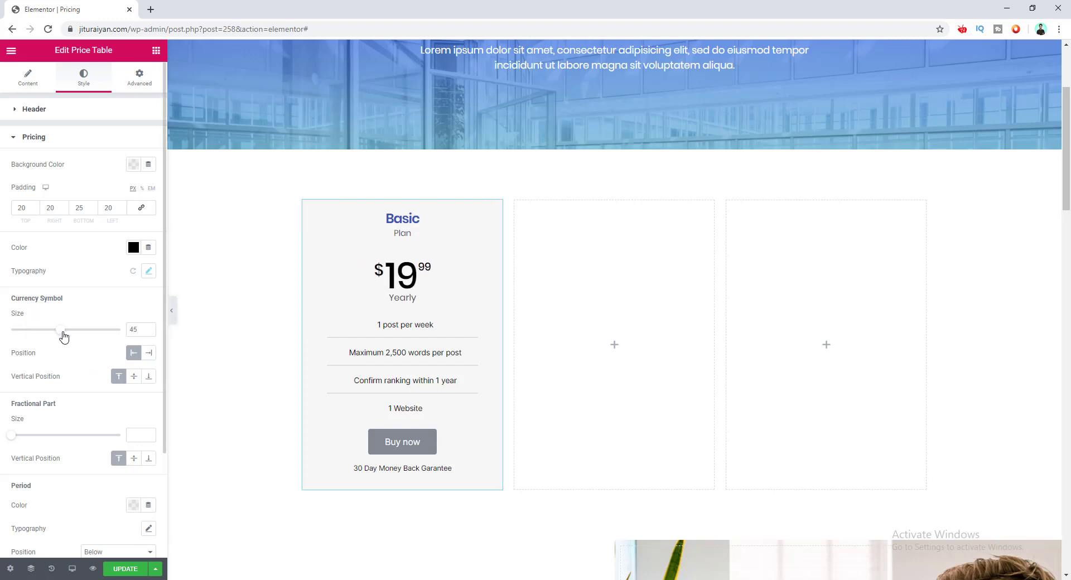
{"action": "left_click", "coordinate": [149, 358]}
{"action": "left_click", "coordinate": [133, 358]}
{"action": "left_click", "coordinate": [134, 379]}
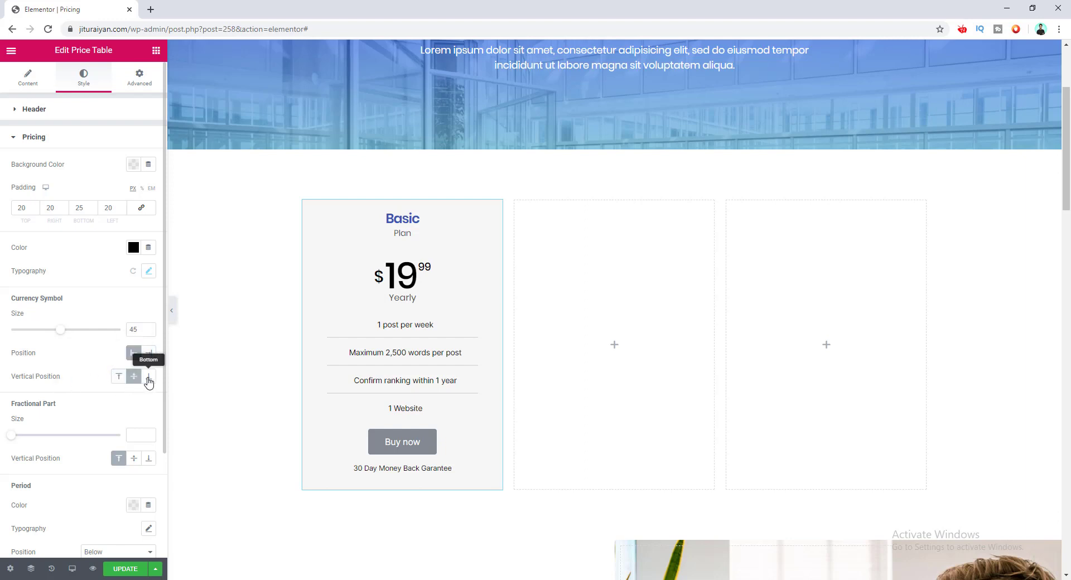
{"action": "left_click", "coordinate": [148, 380]}
{"action": "left_click", "coordinate": [123, 379]}
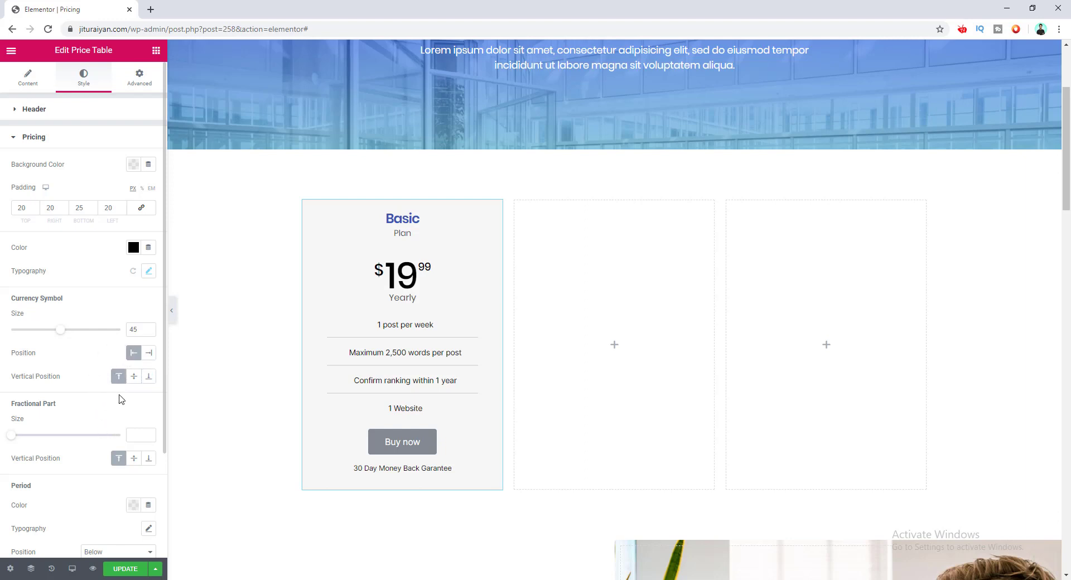
- Set the price's fractional part to the middle vertical position and color the period text with the semi-transparent gray preset
{"action": "scroll", "coordinate": [109, 425], "scroll_direction": "down", "scroll_amount": 1}
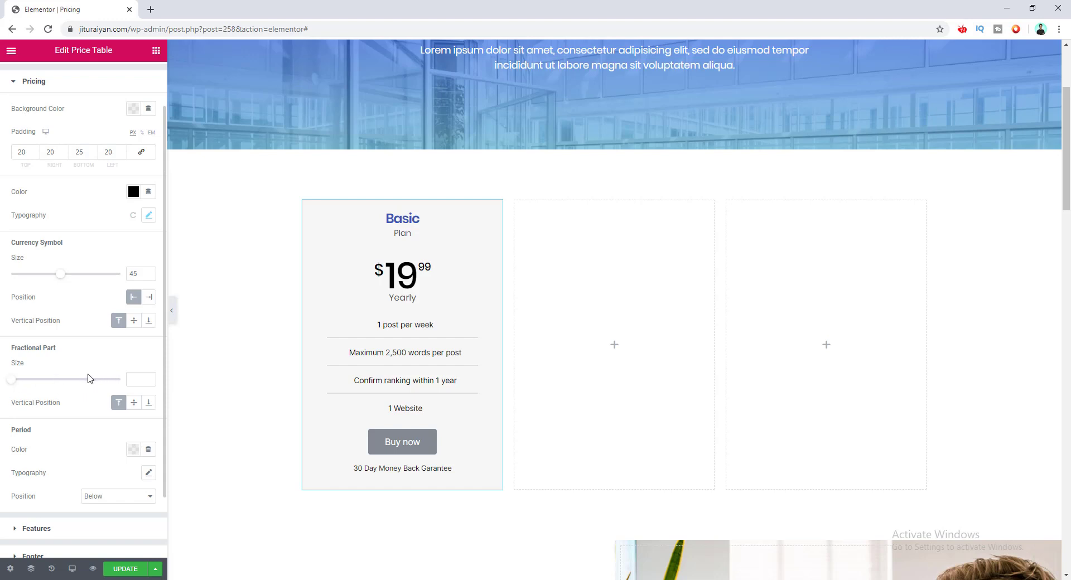
{"action": "left_click", "coordinate": [135, 406]}
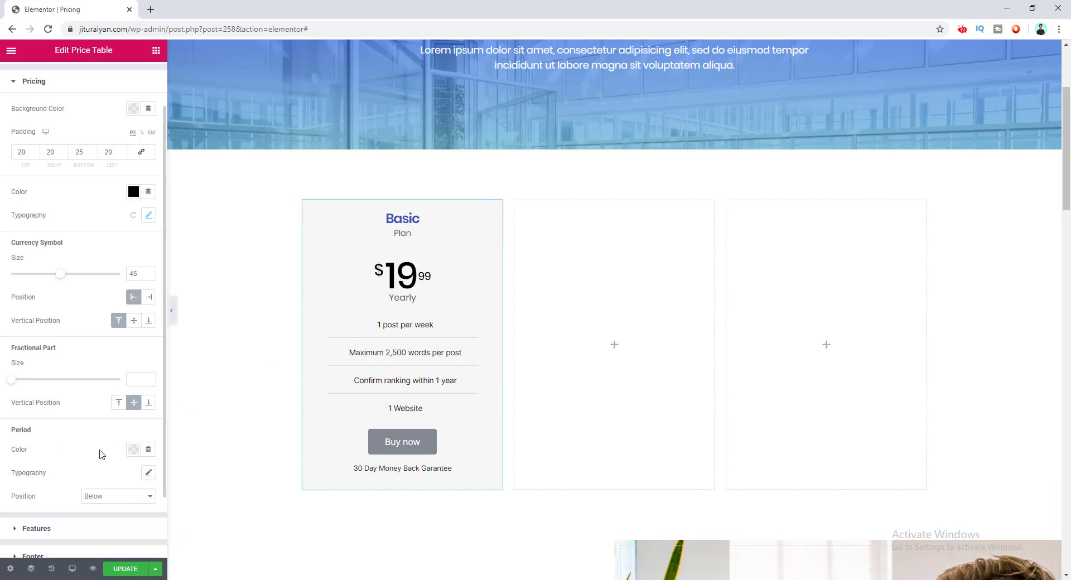
{"action": "left_click", "coordinate": [133, 450]}
{"action": "left_click", "coordinate": [124, 275]}
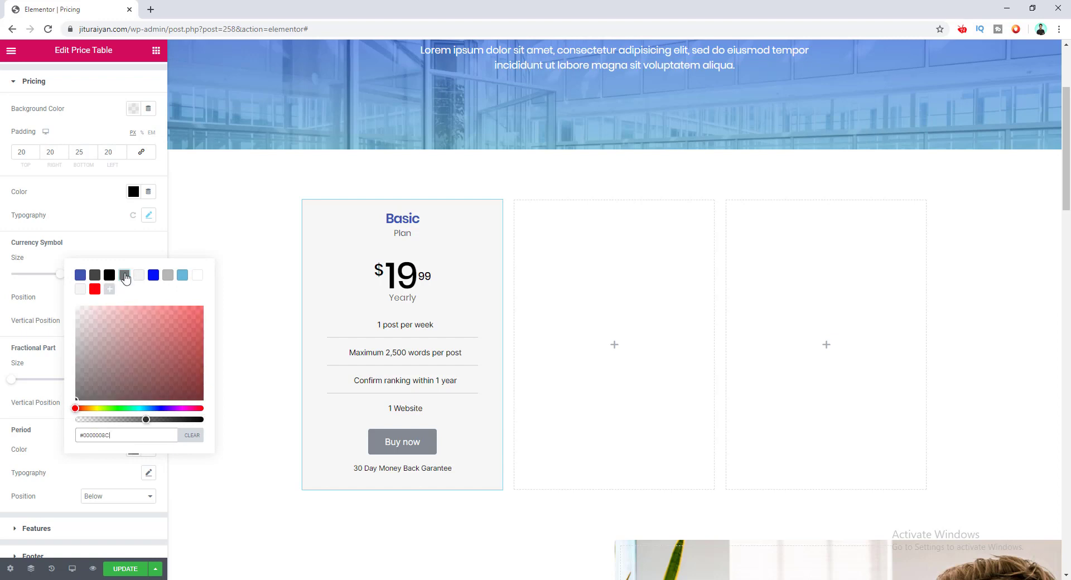
{"action": "left_click", "coordinate": [110, 470]}
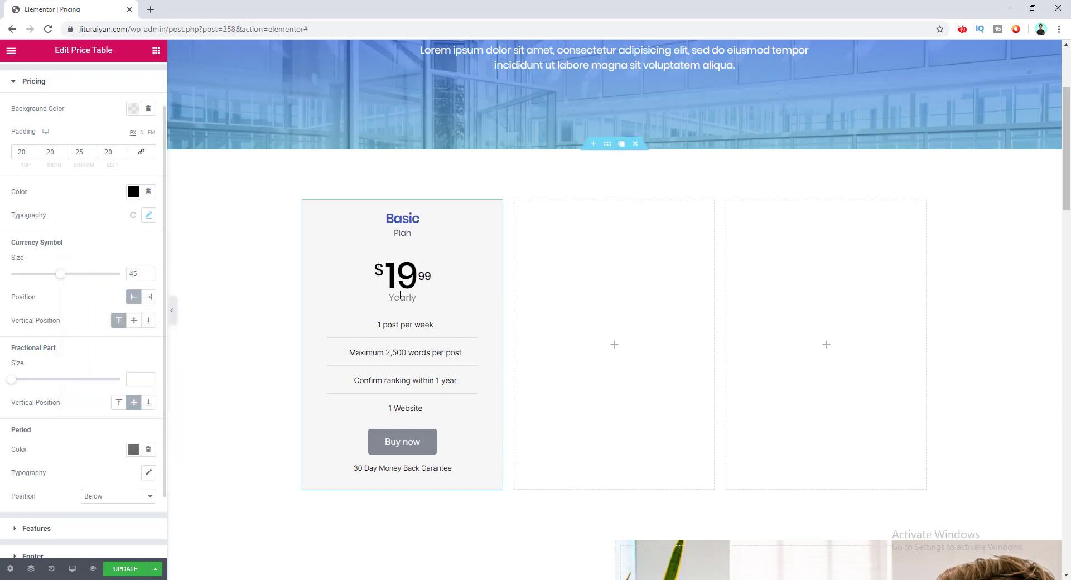
- Try placing the period text beside the price and set it back to Below
{"action": "left_click", "coordinate": [111, 497]}
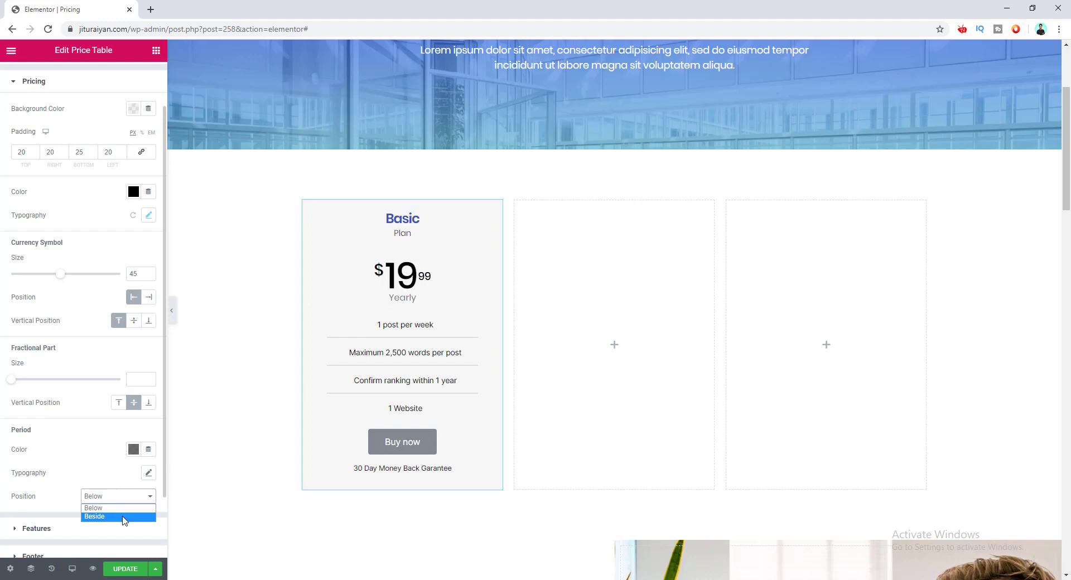
{"action": "left_click", "coordinate": [123, 517]}
{"action": "left_click", "coordinate": [124, 498]}
{"action": "left_click", "coordinate": [124, 508]}
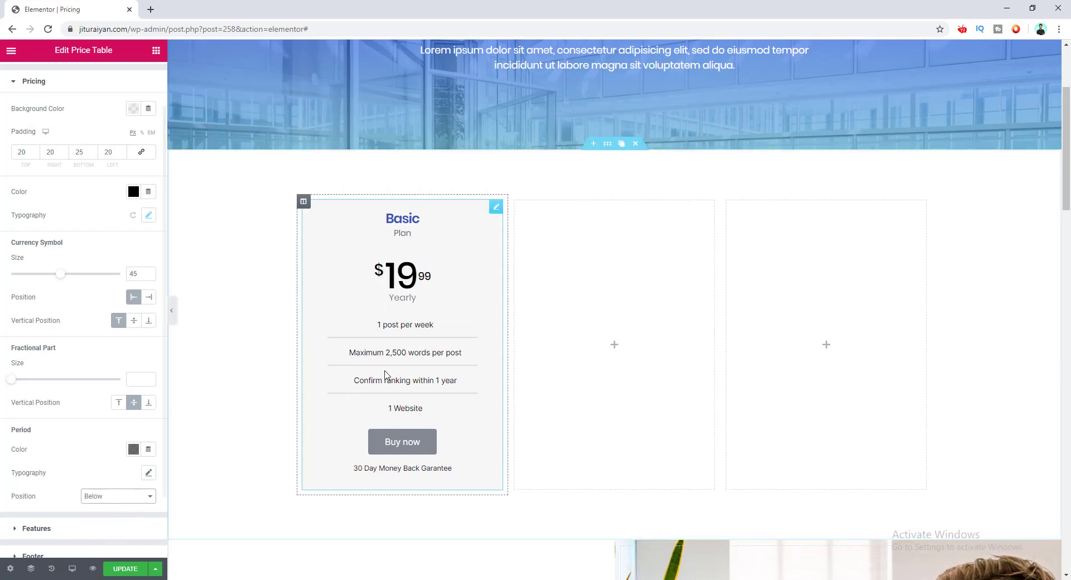
- Set the padding of the Basic plan's features to 15 px on all sides
{"action": "left_click", "coordinate": [112, 534]}
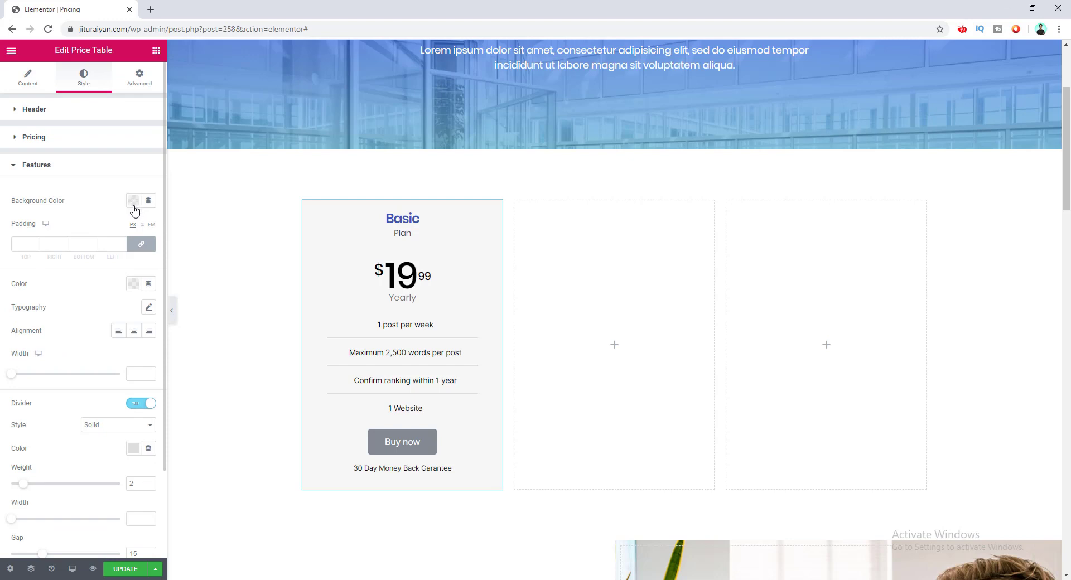
{"action": "left_click", "coordinate": [26, 243]}
{"action": "type", "text": "15"}
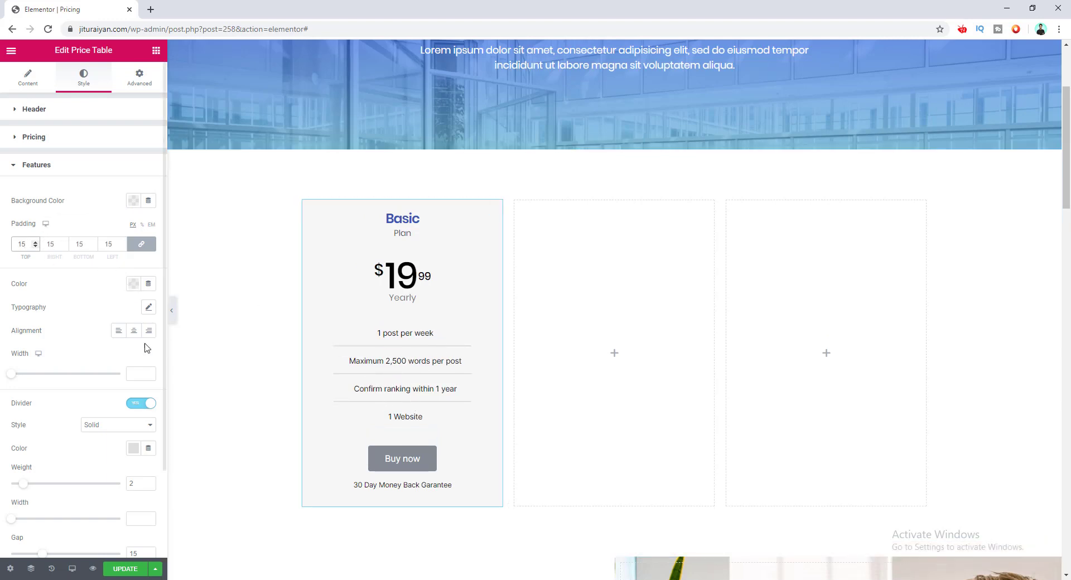
- Set the font family of the Basic plan's features to Poppins
{"action": "left_click", "coordinate": [149, 308]}
{"action": "left_click", "coordinate": [142, 341]}
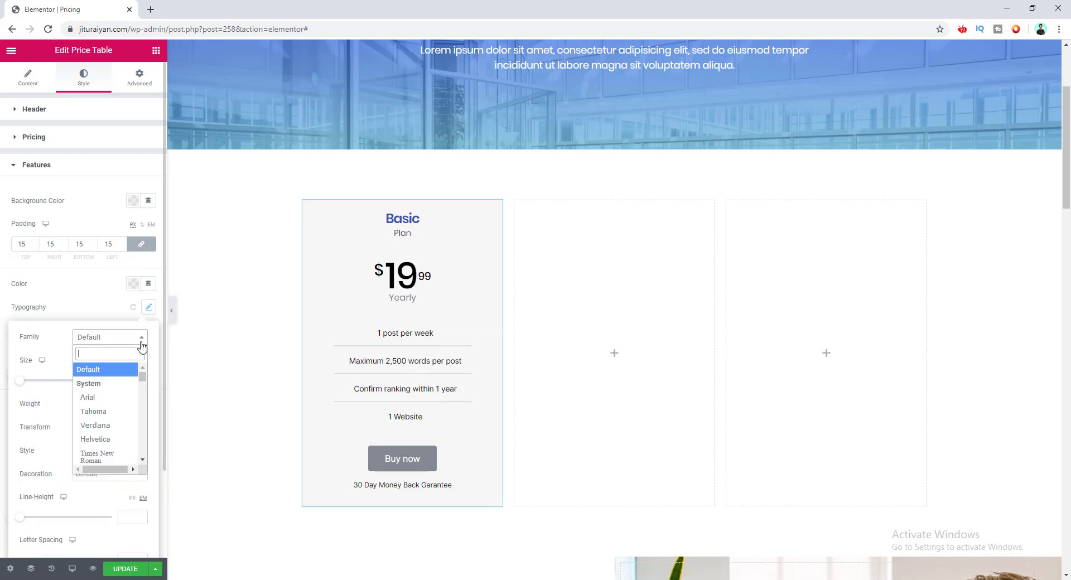
{"action": "type", "text": "pop"}
{"action": "left_click", "coordinate": [128, 384]}
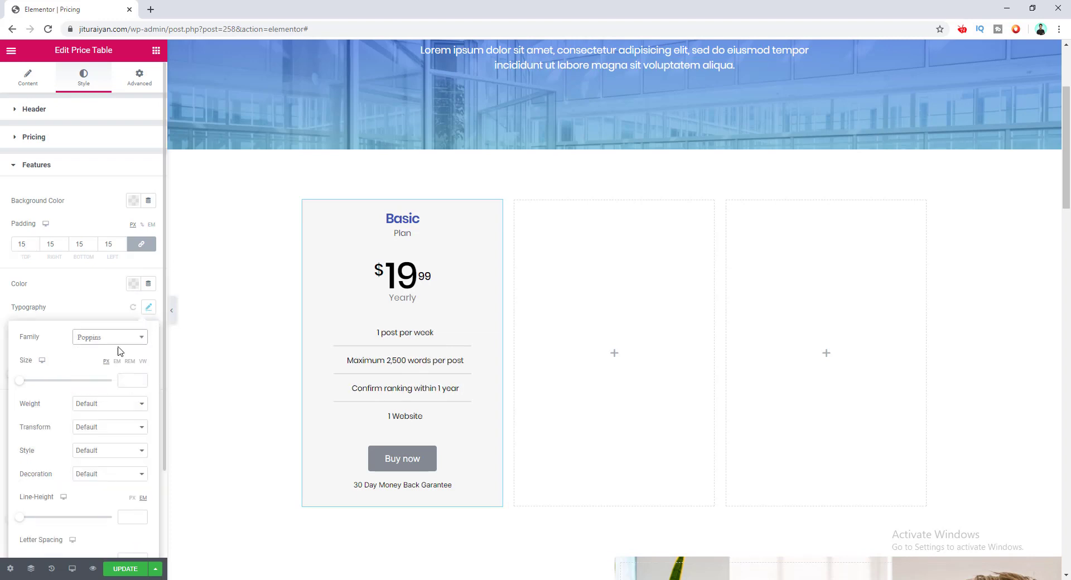
{"action": "left_click", "coordinate": [110, 311]}
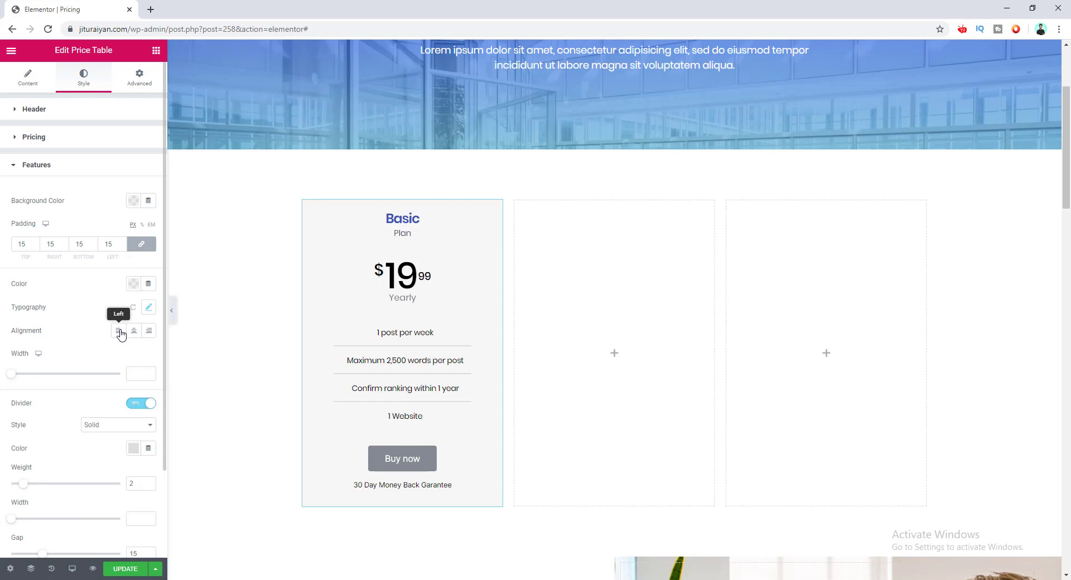
- Try the left and right alignments for the Basic plan's features and set them to Center
{"action": "left_click", "coordinate": [120, 332]}
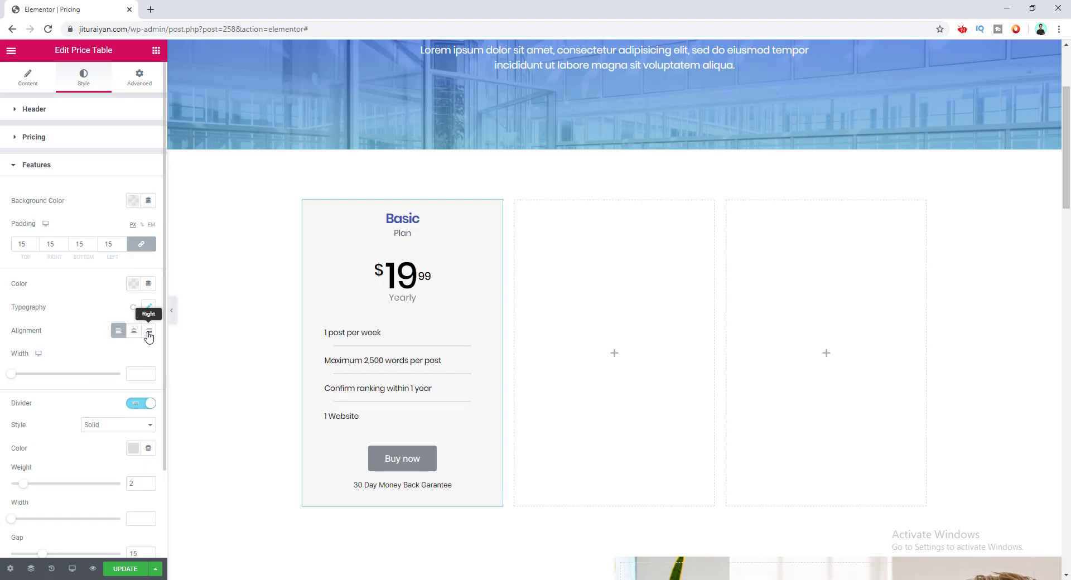
{"action": "left_click", "coordinate": [149, 332]}
{"action": "left_click", "coordinate": [134, 331]}
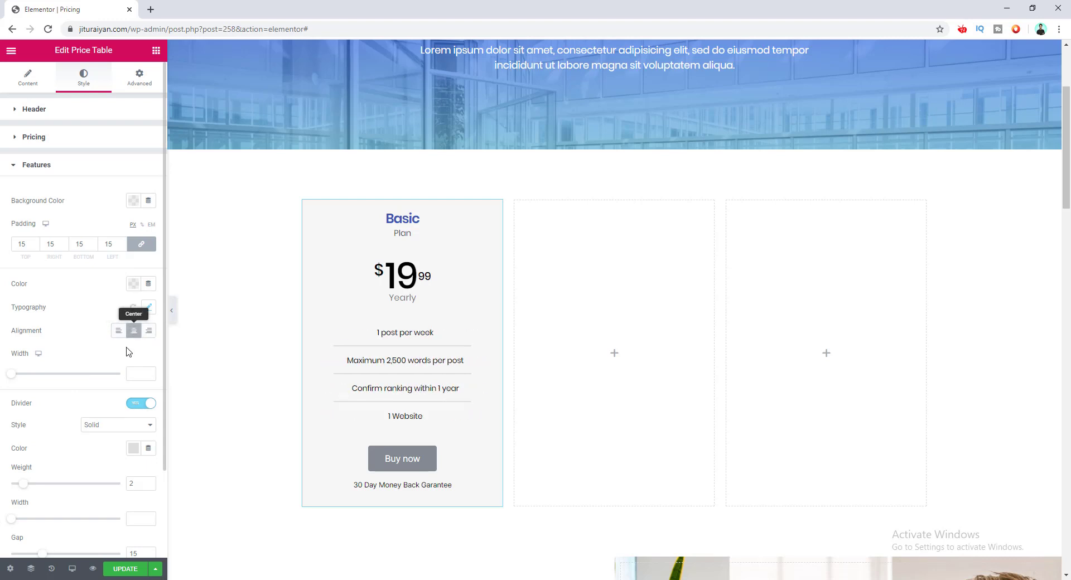
- Try a custom width for the Basic plan's feature list and clear the value
{"action": "left_click_drag", "start_coordinate": [14, 375], "coordinate": [39, 381]}
{"action": "double_click", "coordinate": [129, 374]}
{"action": "key", "text": "BackSpace"}
- Turn the divider between the Basic plan's features off and back on
{"action": "scroll", "coordinate": [143, 381], "scroll_direction": "down", "scroll_amount": 1}
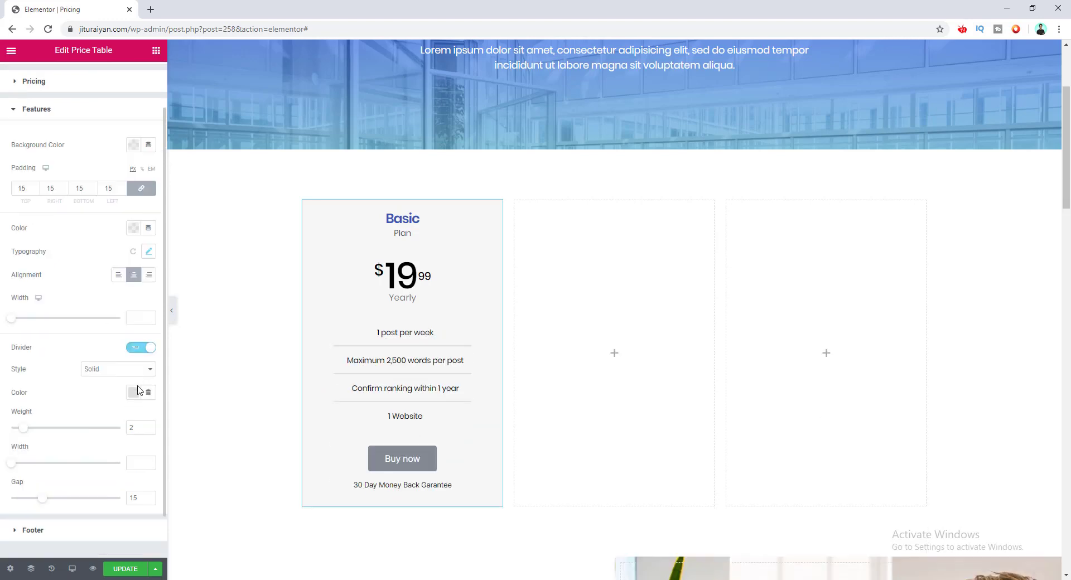
{"action": "left_click", "coordinate": [140, 355]}
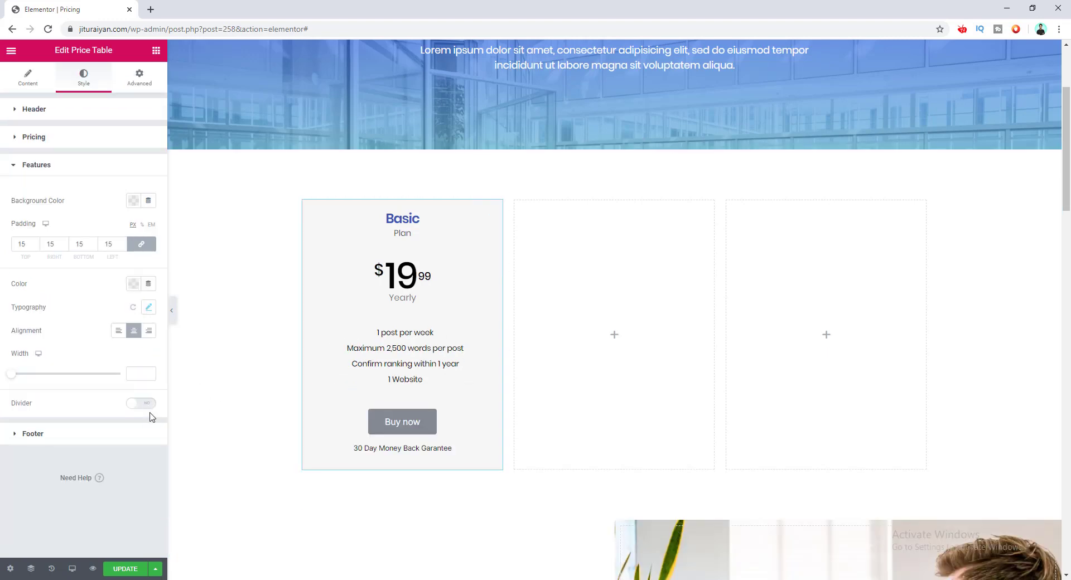
{"action": "left_click", "coordinate": [143, 404]}
- Try a custom width for the feature divider and clear the value
{"action": "scroll", "coordinate": [141, 392], "scroll_direction": "down", "scroll_amount": 2}
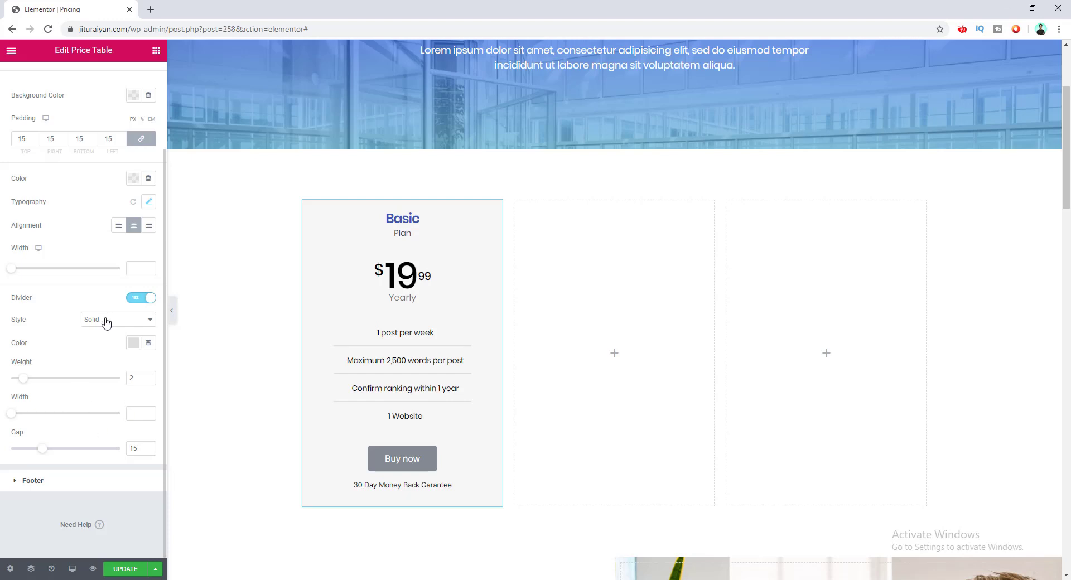
{"action": "left_click", "coordinate": [85, 394]}
{"action": "left_click_drag", "start_coordinate": [11, 414], "coordinate": [63, 414]}
{"action": "key", "text": "BackSpace"}
{"action": "key", "text": "BackSpace"}
{"action": "key", "text": "Tab"}
- Set the gap of the Basic plan's feature divider to 16
{"action": "mouse_move", "coordinate": [42, 450]}
{"action": "left_mouse_down"}
{"action": "mouse_move", "coordinate": [71, 450]}
{"action": "mouse_move", "coordinate": [46, 450]}
{"action": "left_mouse_up"}
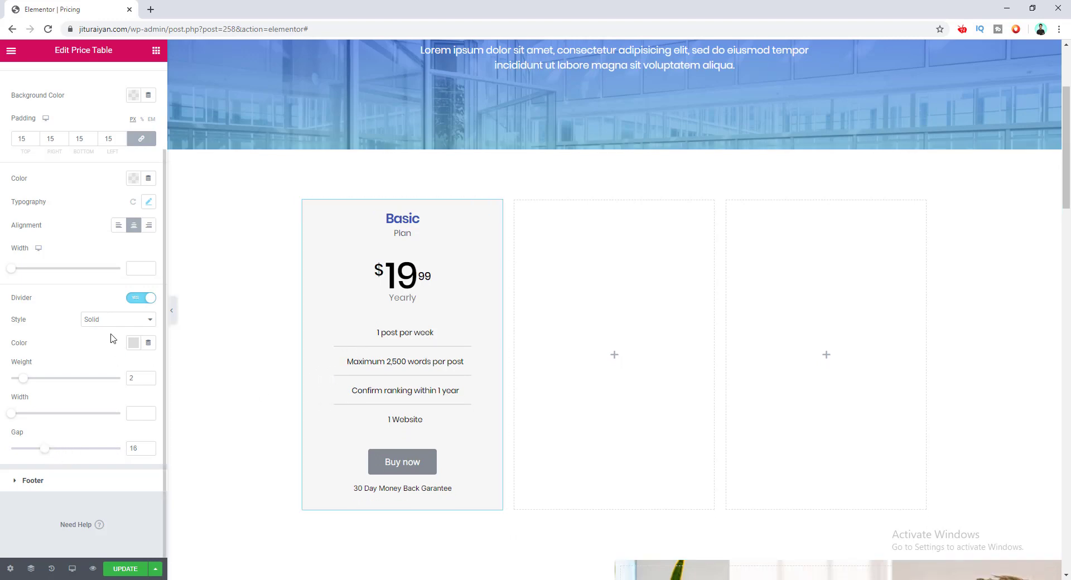
- Try the Dotted and Dashed styles for the Basic plan's feature divider and return it to Solid
{"action": "left_click", "coordinate": [120, 320]}
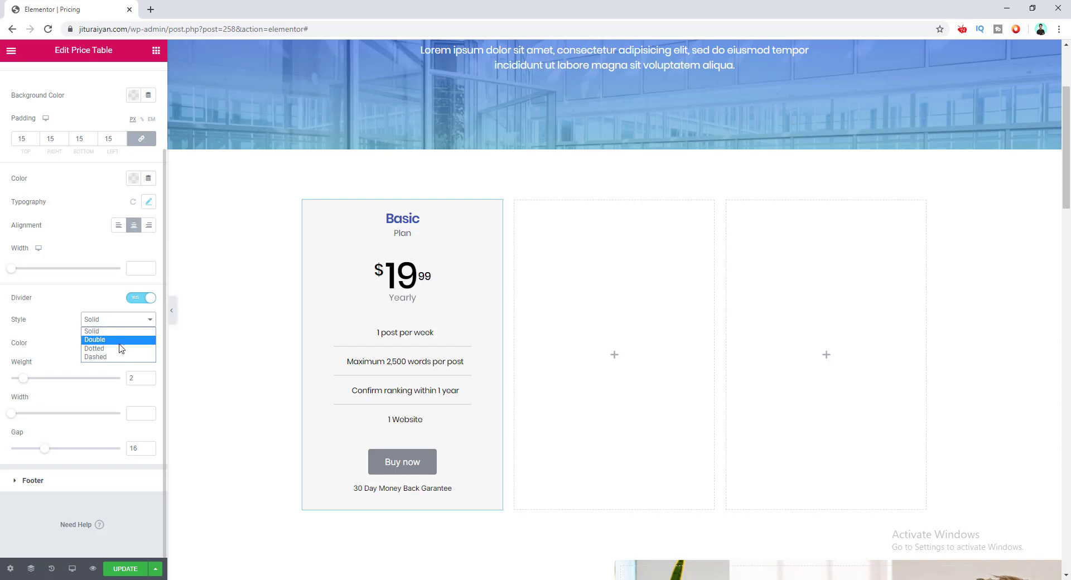
{"action": "left_click", "coordinate": [120, 348]}
{"action": "left_click", "coordinate": [119, 327]}
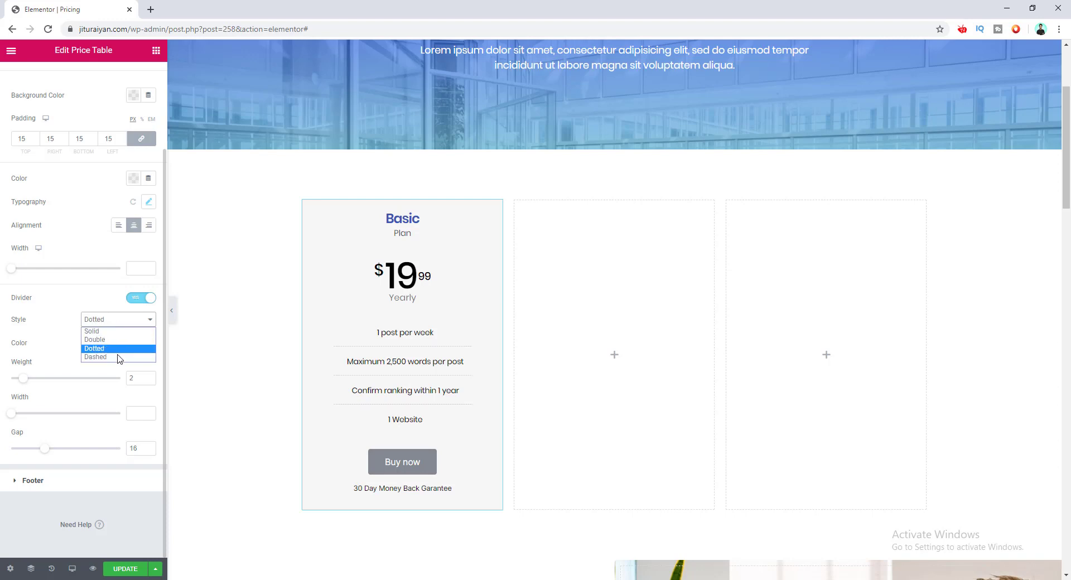
{"action": "left_click", "coordinate": [120, 357]}
{"action": "left_click", "coordinate": [123, 320]}
{"action": "left_click", "coordinate": [120, 330]}
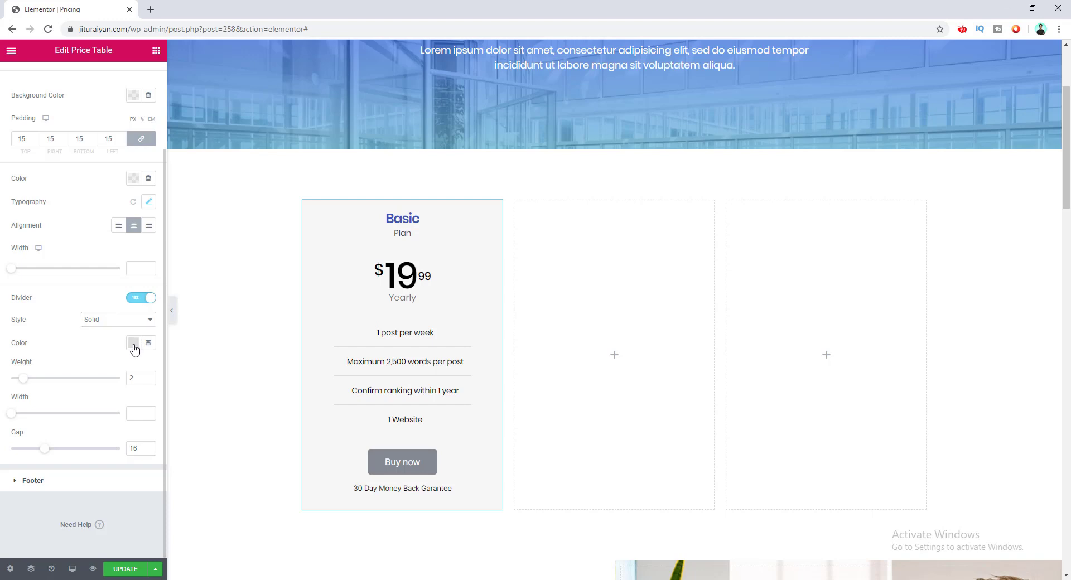
- Try red as the color of the Basic plan's feature divider and undo it
{"action": "left_click", "coordinate": [134, 343]}
{"action": "left_click", "coordinate": [95, 384]}
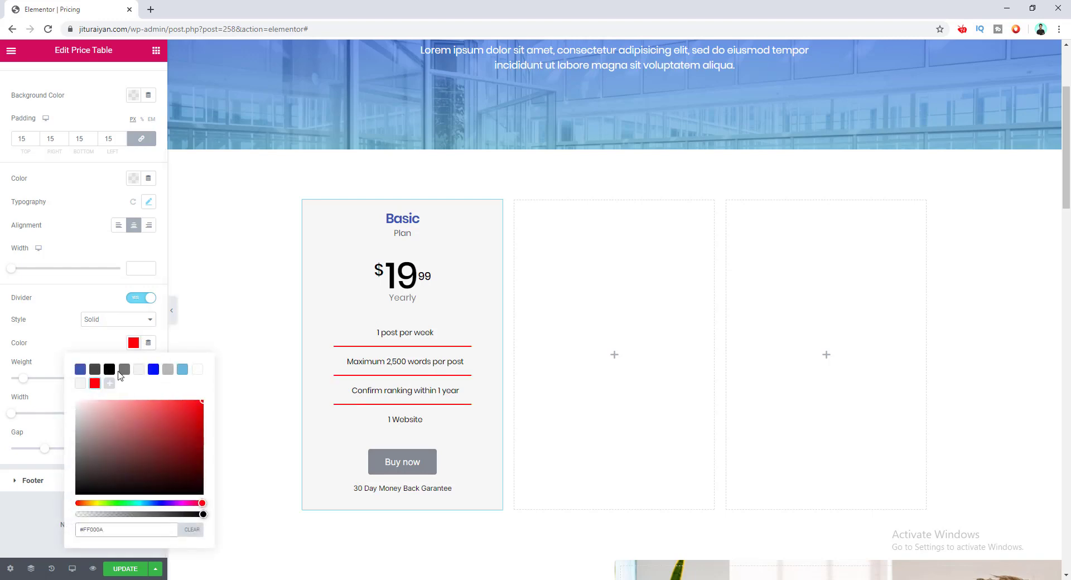
{"action": "key", "text": "ctrl+z"}
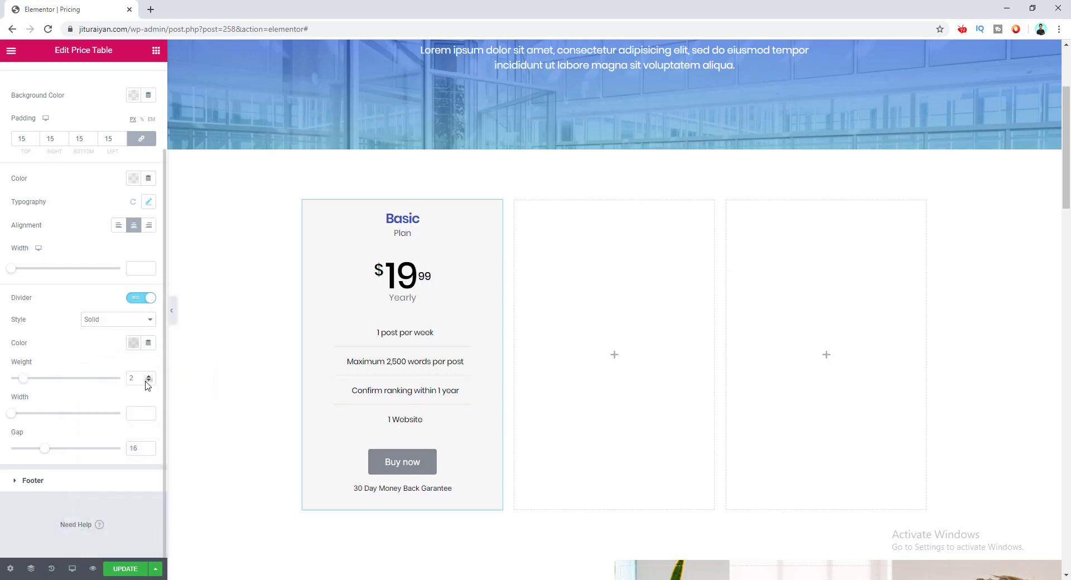
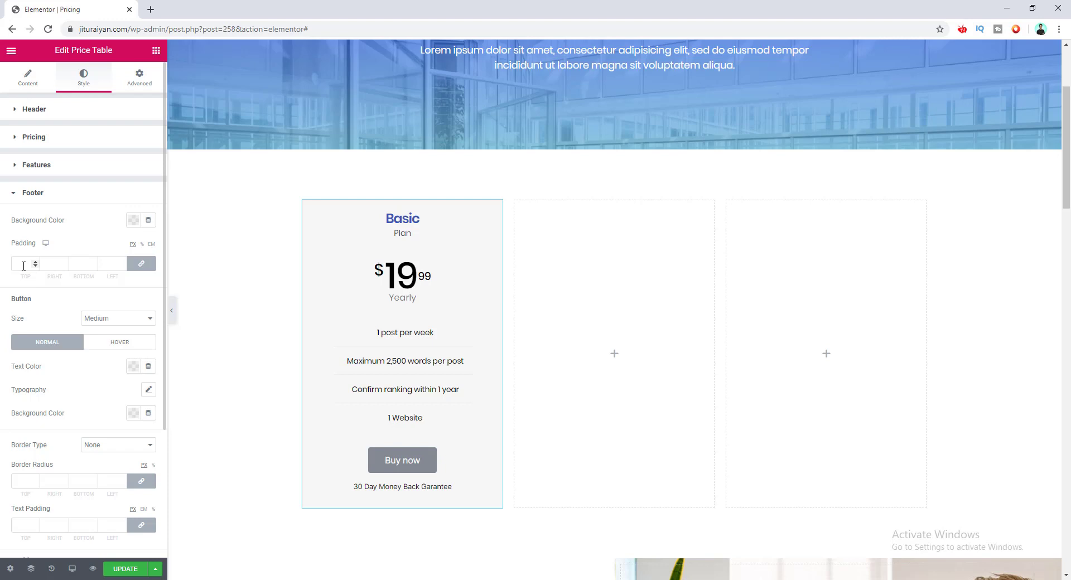
- Set the padding of the Basic plan's footer to 20 px on all sides
{"action": "left_click", "coordinate": [23, 264]}
{"action": "type", "text": "20"}
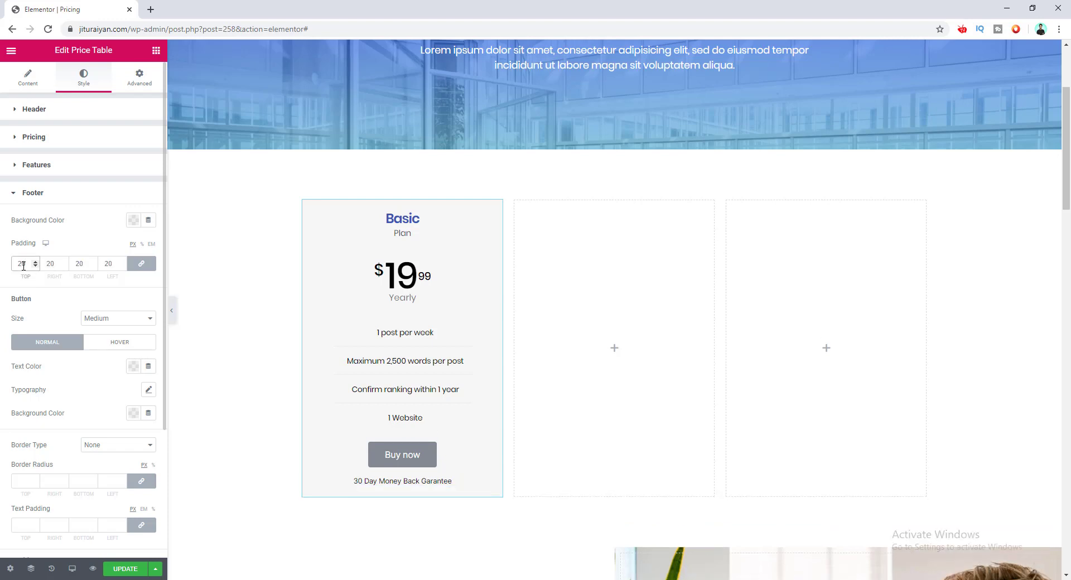
- Try the Large size for the Basic plan's footer button and return it to Medium
{"action": "scroll", "coordinate": [71, 307], "scroll_direction": "down", "scroll_amount": 1}
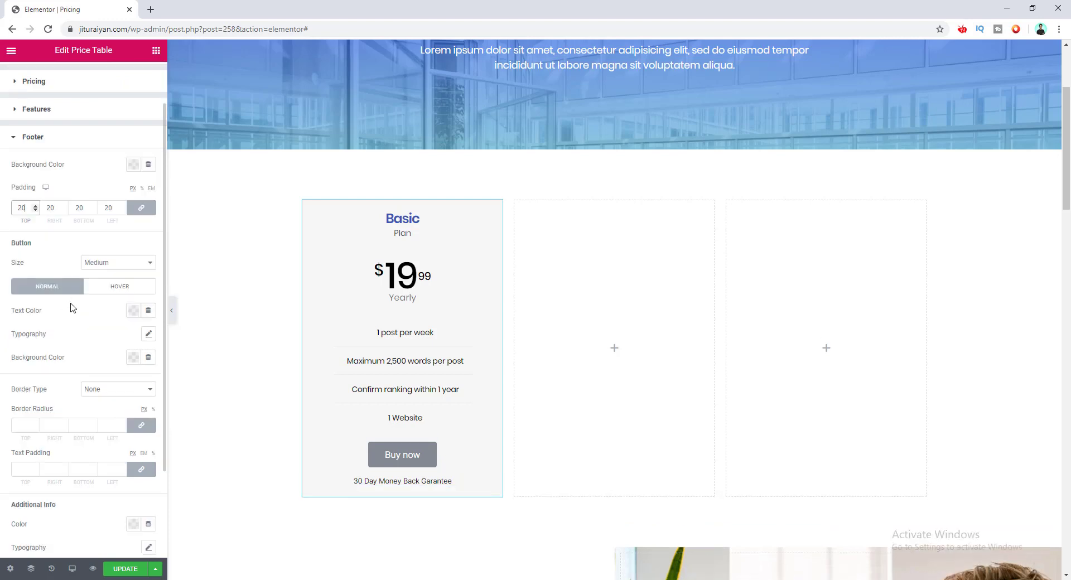
{"action": "left_click", "coordinate": [102, 263]}
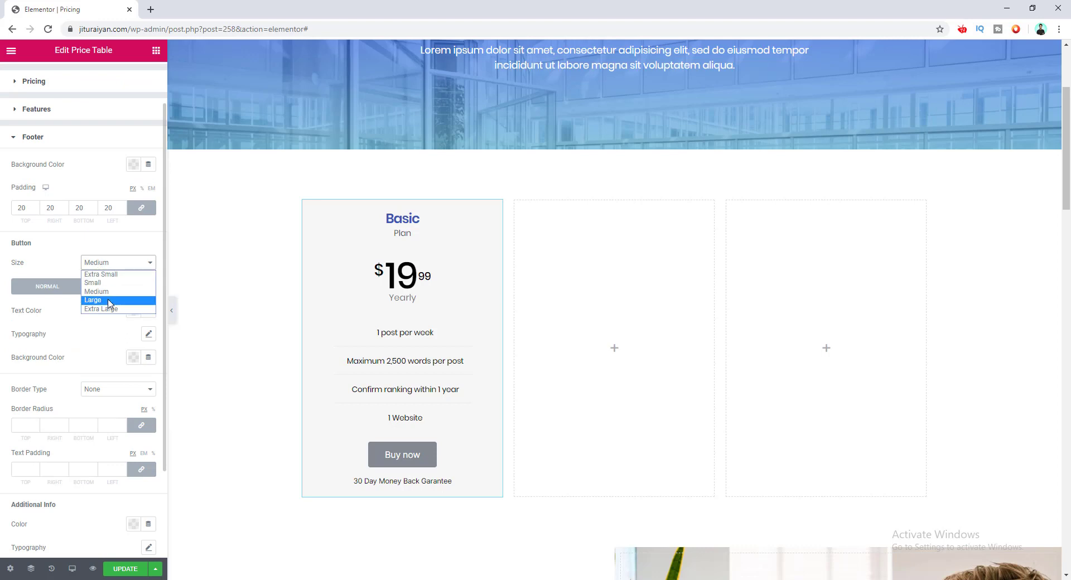
{"action": "left_click", "coordinate": [97, 300]}
{"action": "left_click", "coordinate": [110, 265]}
{"action": "left_click", "coordinate": [113, 291]}
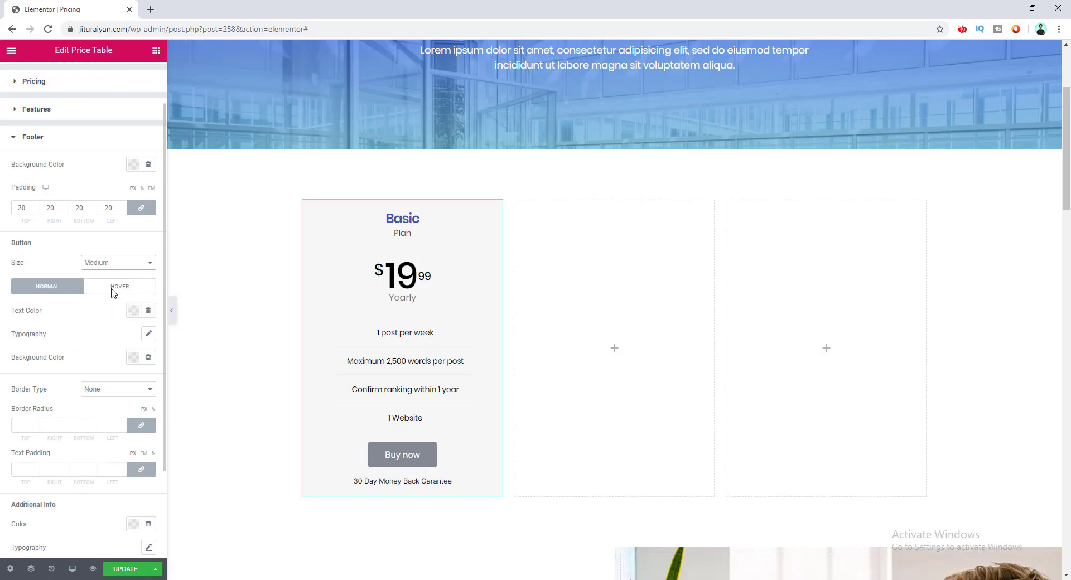
- Set the Basic plan's button typography to the Poppins family, size 20 px, with the Uppercase transform
{"action": "left_click", "coordinate": [148, 335]}
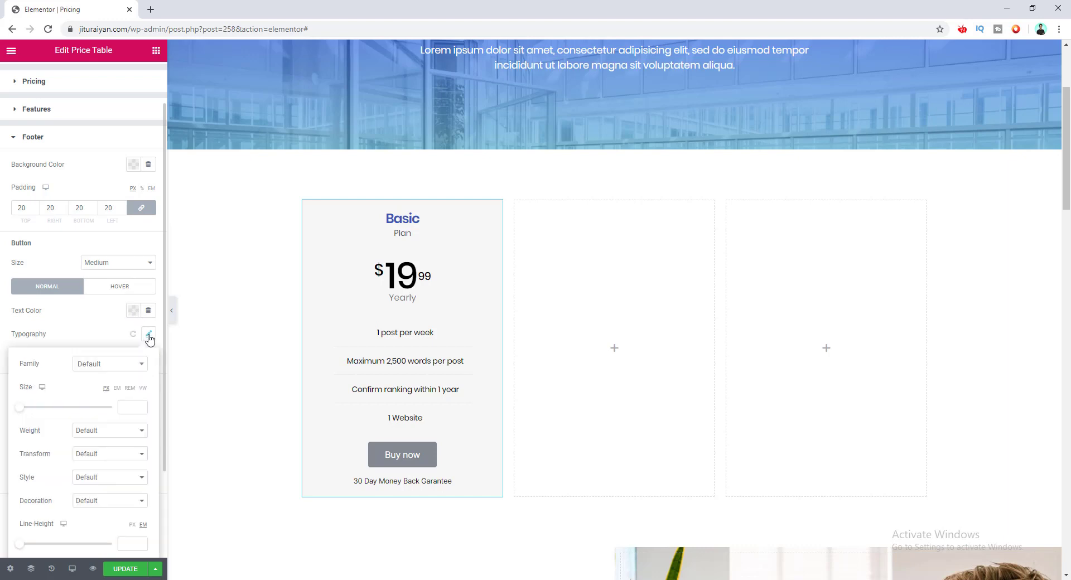
{"action": "left_click", "coordinate": [135, 367]}
{"action": "type", "text": "pop"}
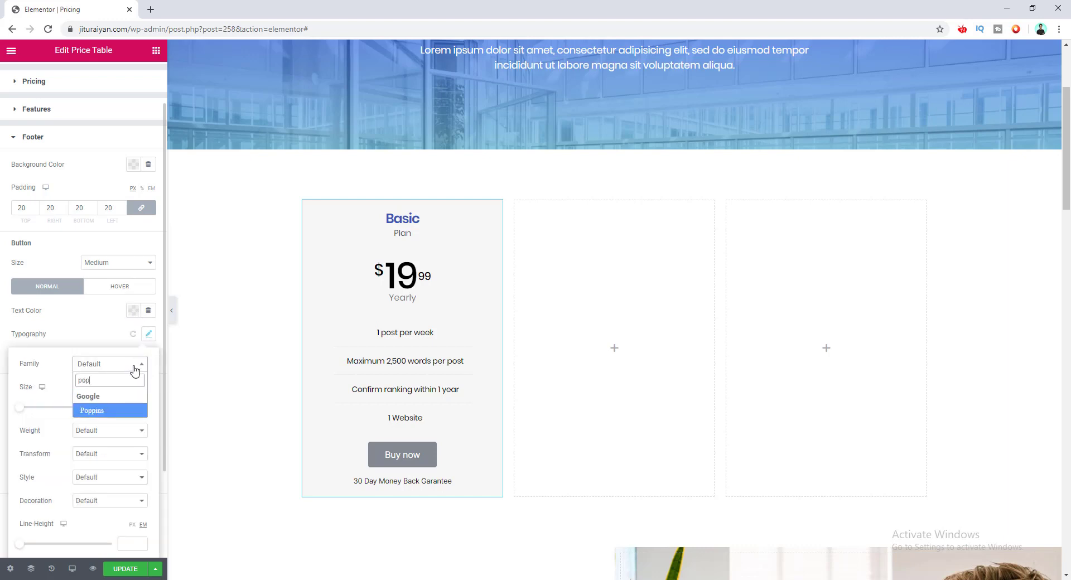
{"action": "left_click", "coordinate": [105, 411]}
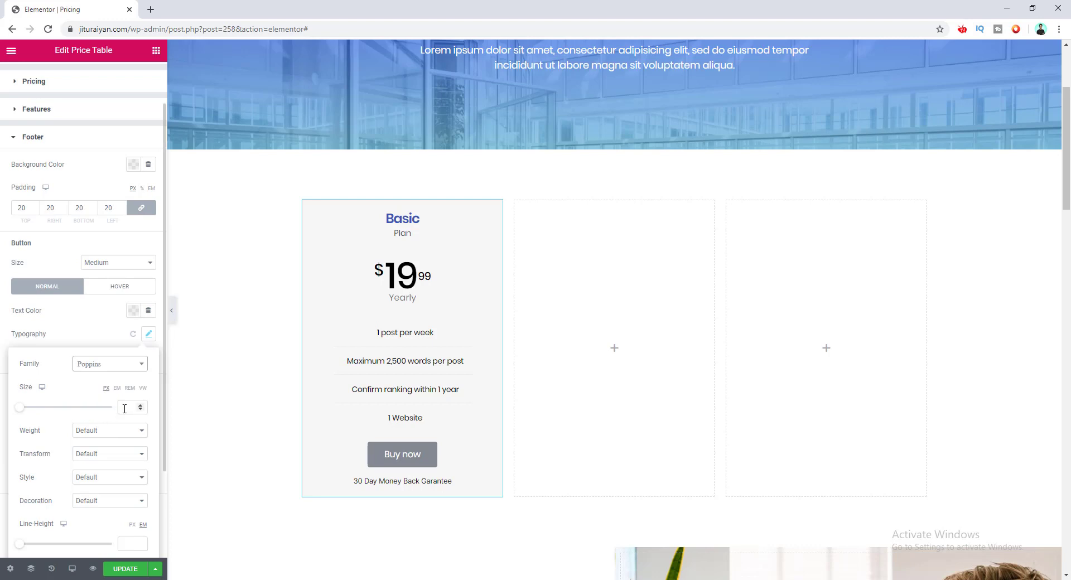
{"action": "left_click", "coordinate": [128, 409]}
{"action": "type", "text": "20"}
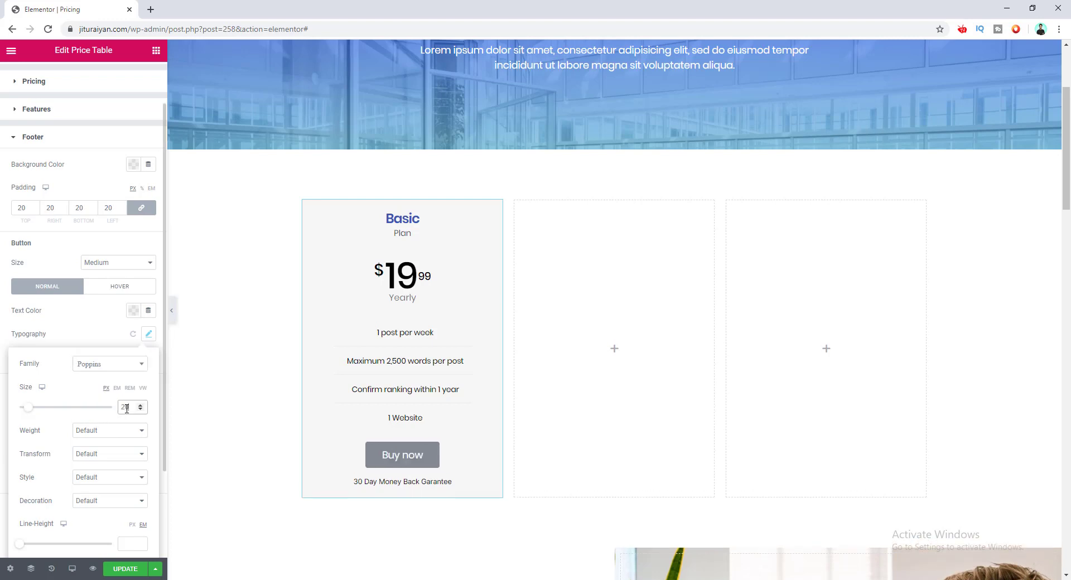
{"action": "left_click", "coordinate": [110, 454]}
{"action": "left_click", "coordinate": [116, 475]}
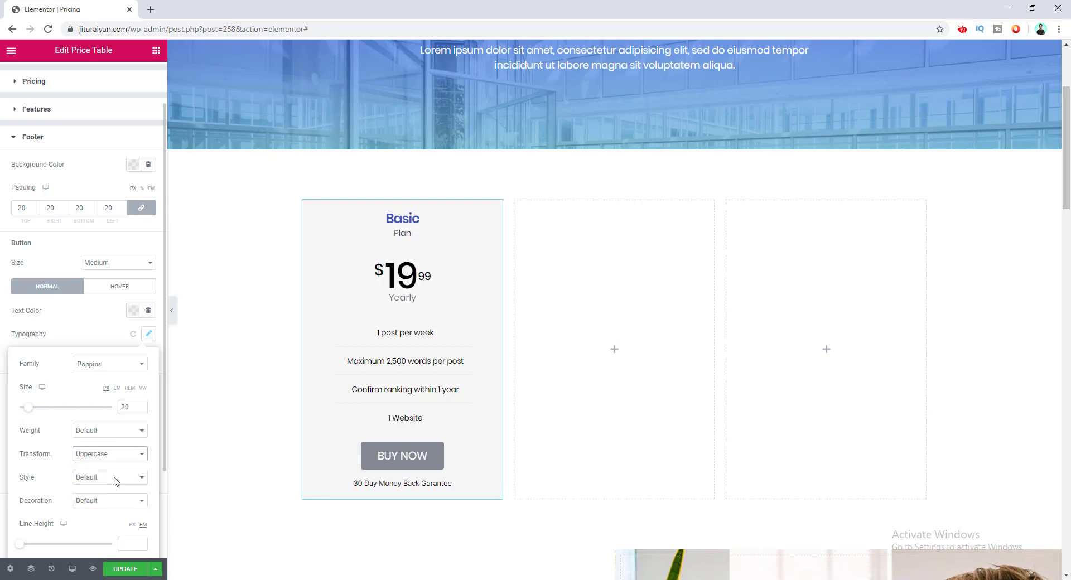
{"action": "left_click", "coordinate": [81, 328]}
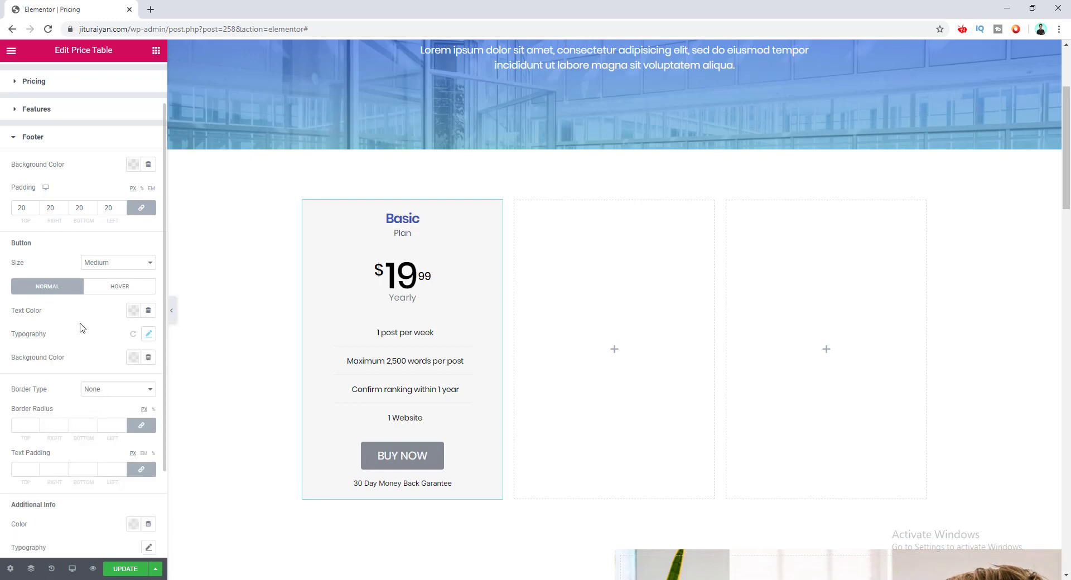
- Set the background color of the Basic plan's button to the saved bright blue
{"action": "left_click", "coordinate": [133, 358]}
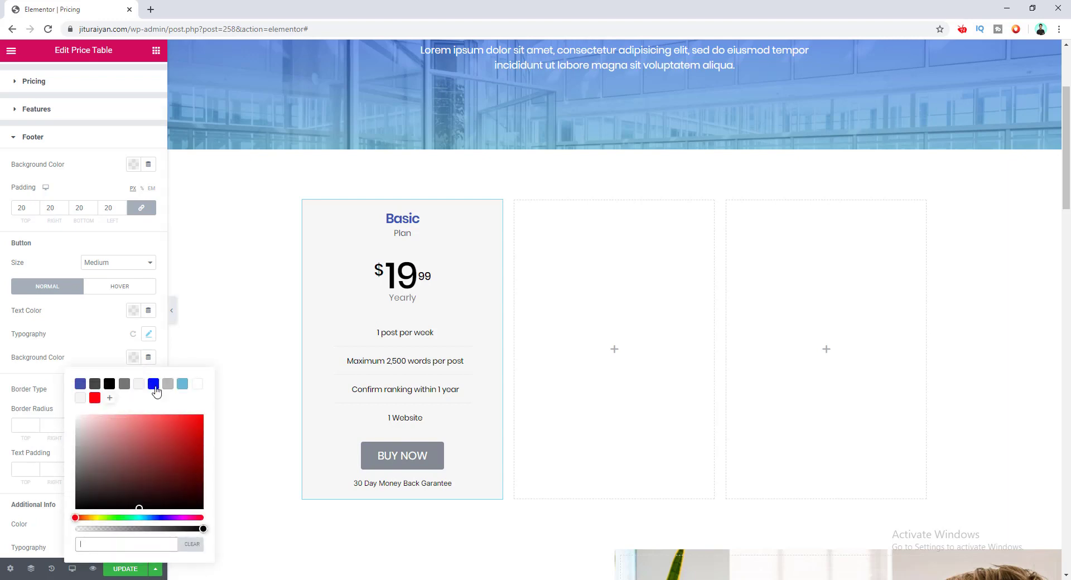
{"action": "left_click", "coordinate": [154, 386]}
{"action": "left_click", "coordinate": [103, 365]}
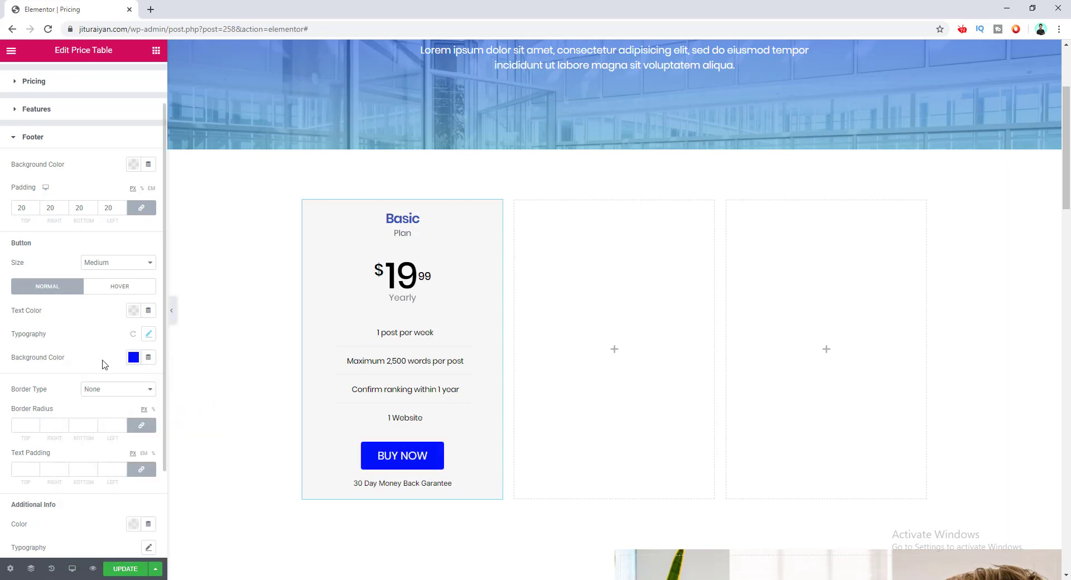
- Try a Dotted border on the Basic plan's button and return the border type to None
{"action": "left_click", "coordinate": [131, 390]}
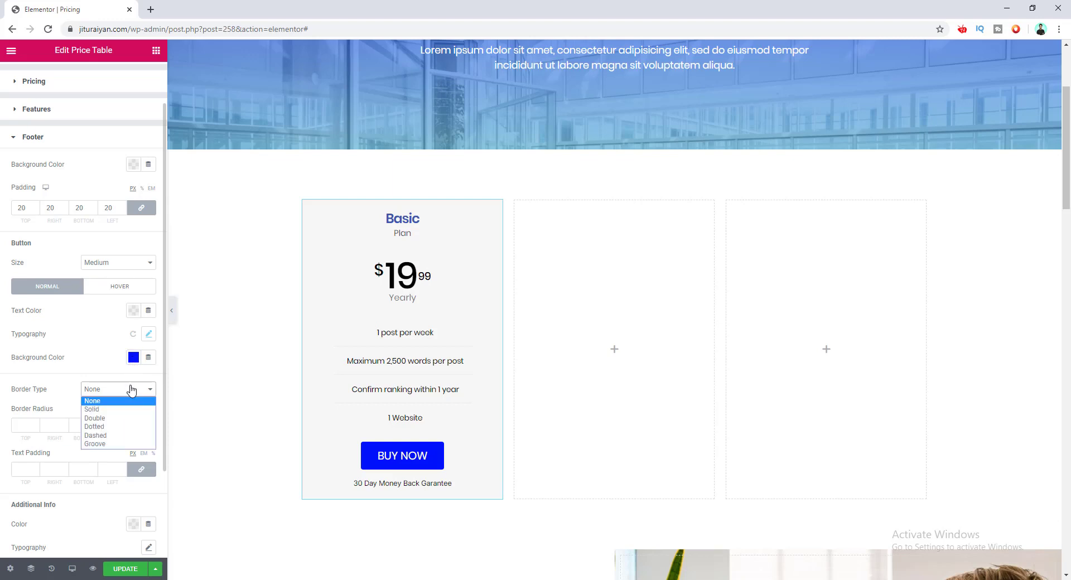
{"action": "left_click", "coordinate": [129, 428]}
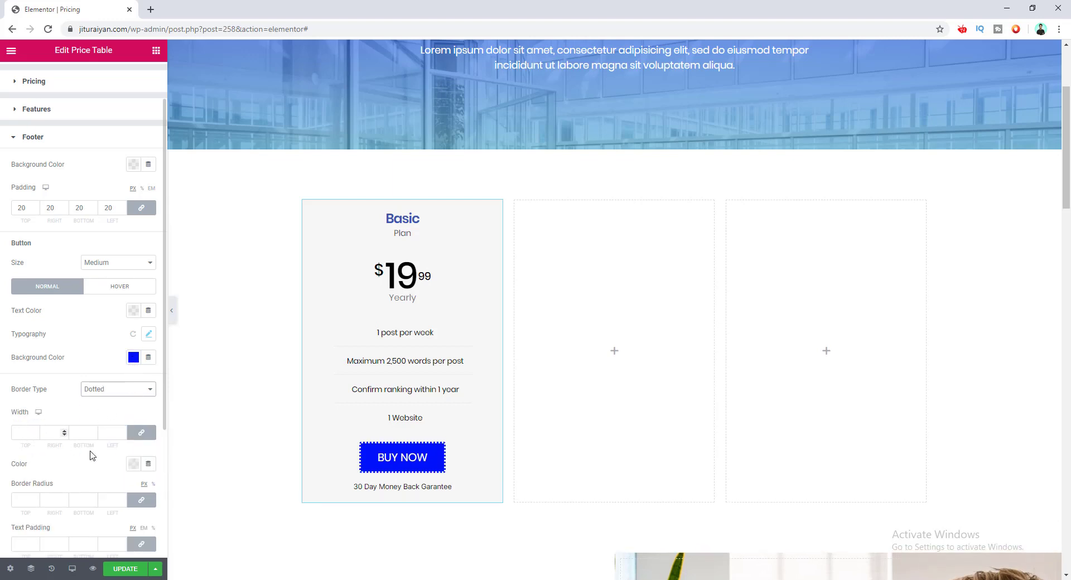
{"action": "left_click", "coordinate": [115, 391]}
{"action": "left_click", "coordinate": [112, 403]}
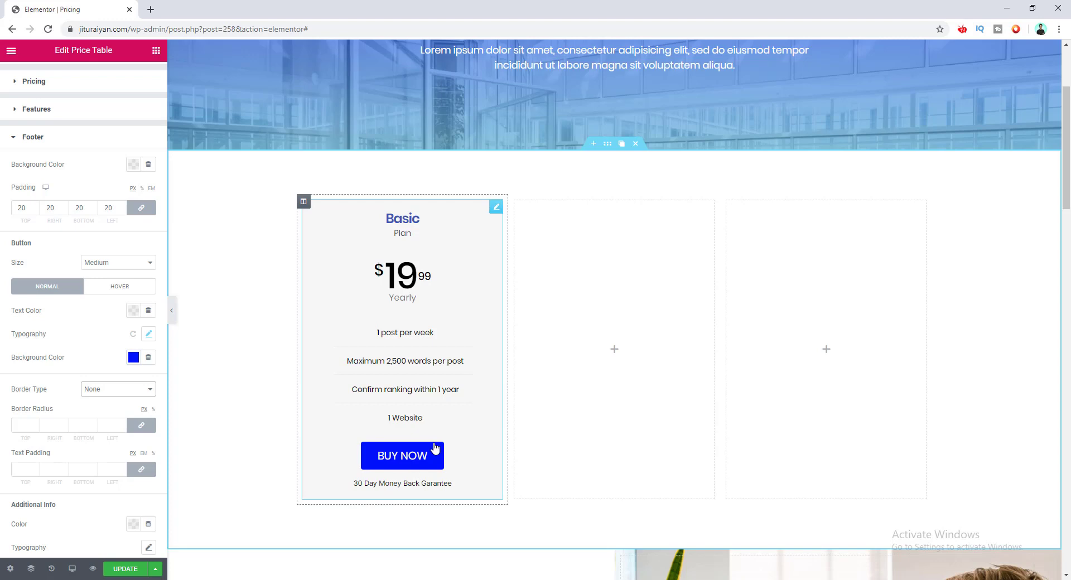
- Set the border radius of the Basic plan's button to 30 px on all corners
{"action": "left_click", "coordinate": [34, 424]}
{"action": "left_click", "coordinate": [34, 424]}
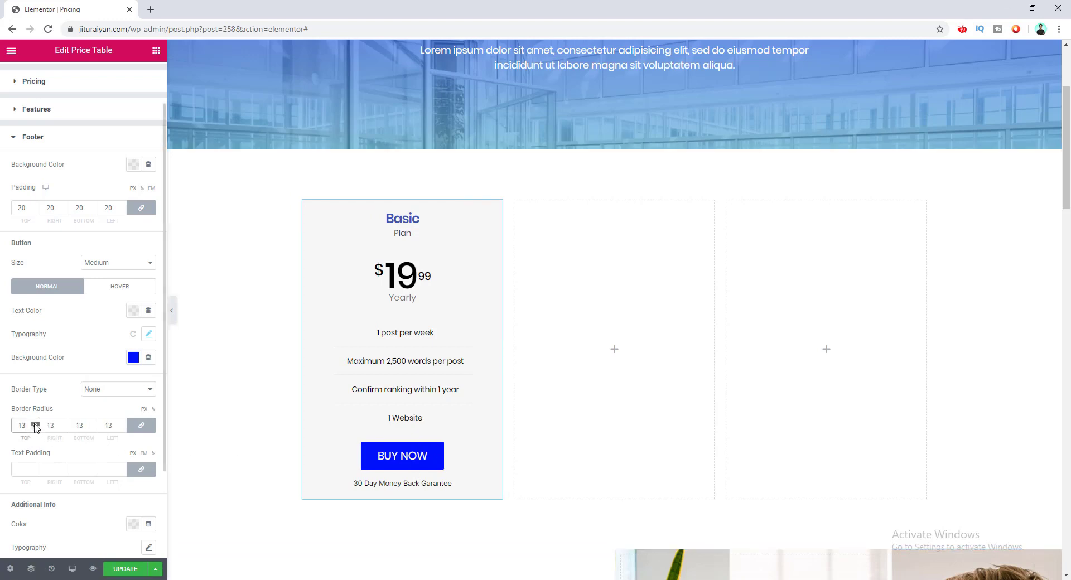
{"action": "left_click", "coordinate": [35, 424]}
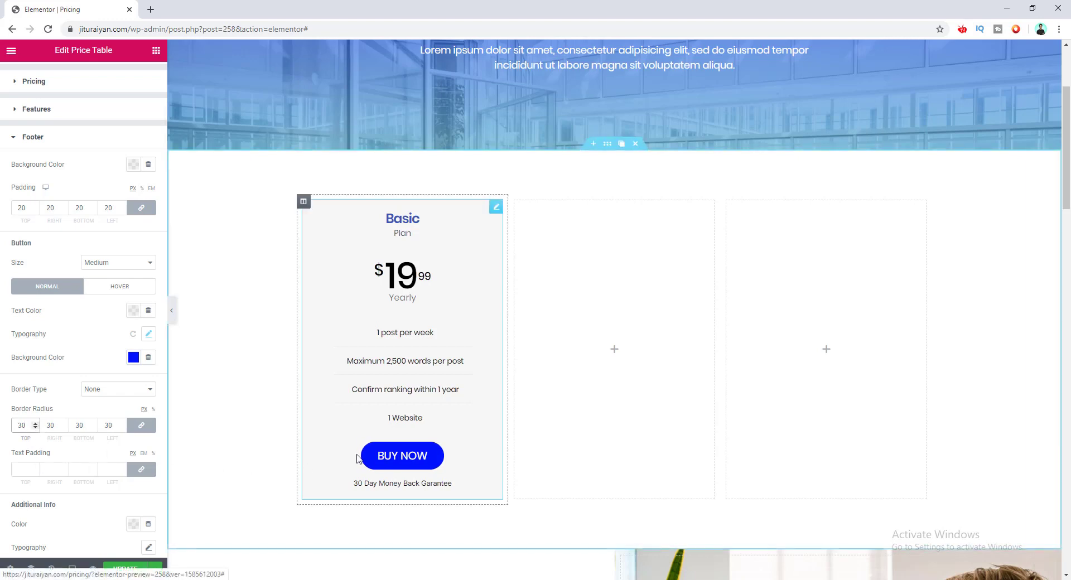
- Set the button's text padding to 15 px at top and bottom and, with the values unlinked, 42 px at right and left
{"action": "left_click", "coordinate": [25, 469]}
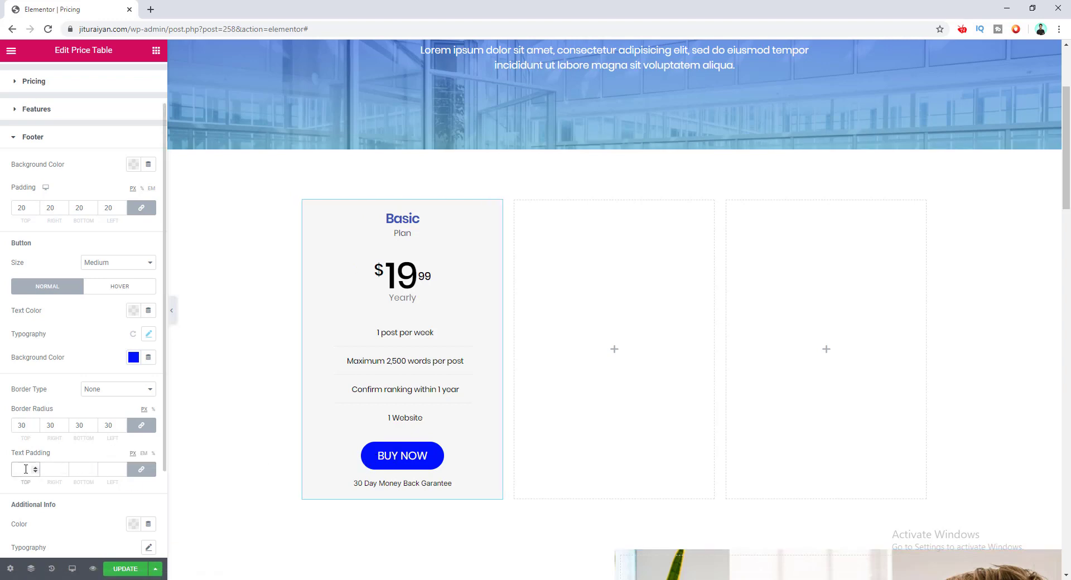
{"action": "type", "text": "15"}
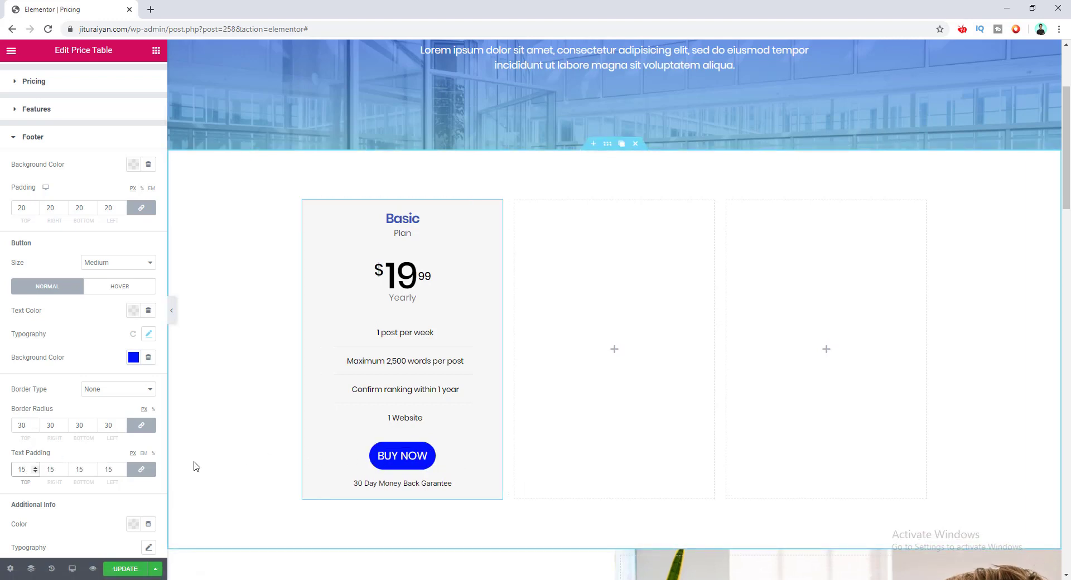
{"action": "left_click", "coordinate": [59, 472]}
{"action": "left_click_drag", "start_coordinate": [59, 472], "coordinate": [31, 469]}
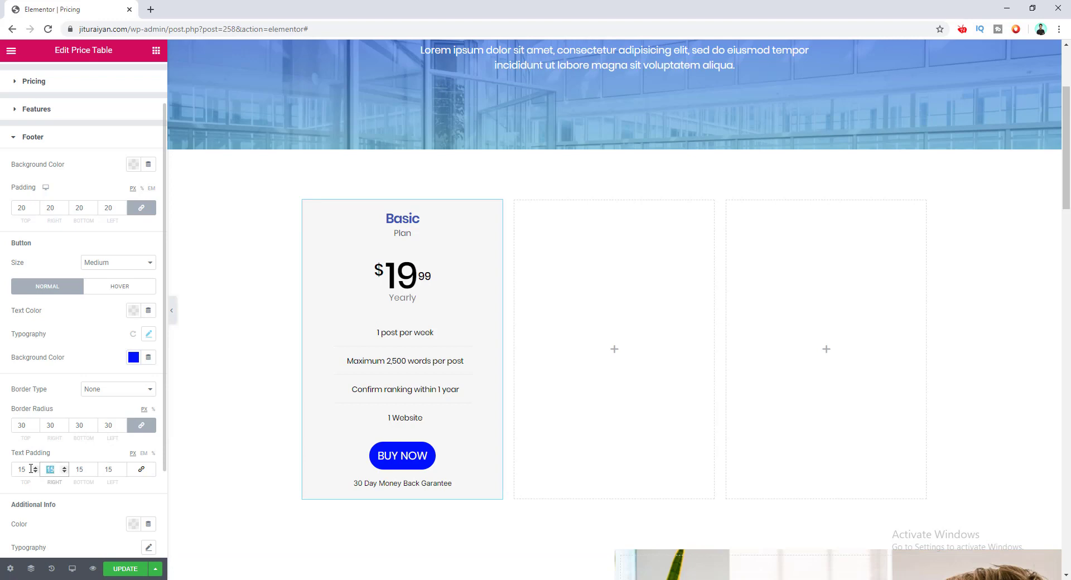
{"action": "type", "text": "42"}
{"action": "key", "text": "Tab"}
{"action": "key", "text": "Tab"}
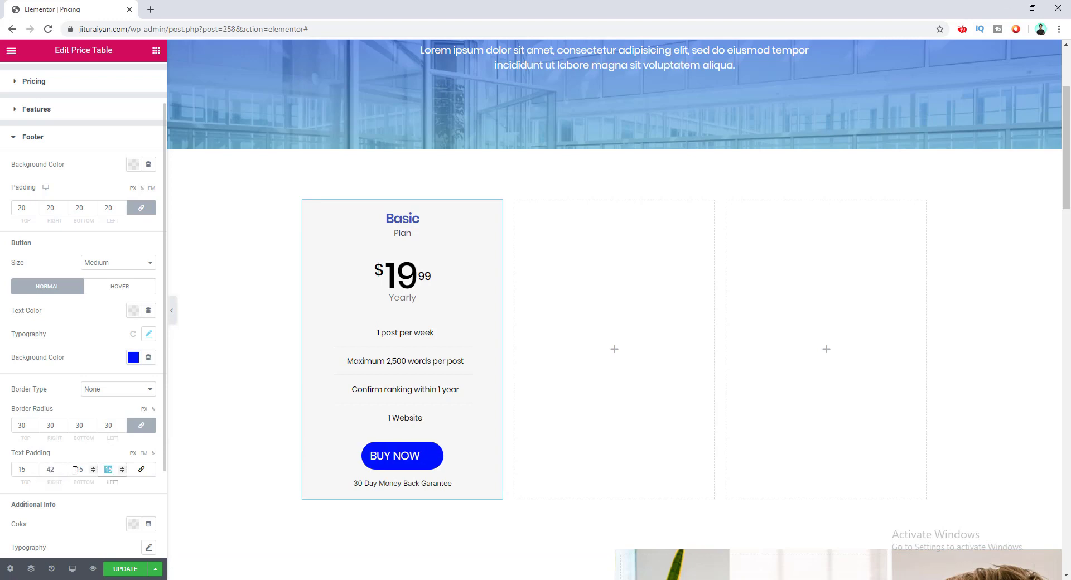
{"action": "type", "text": "42"}
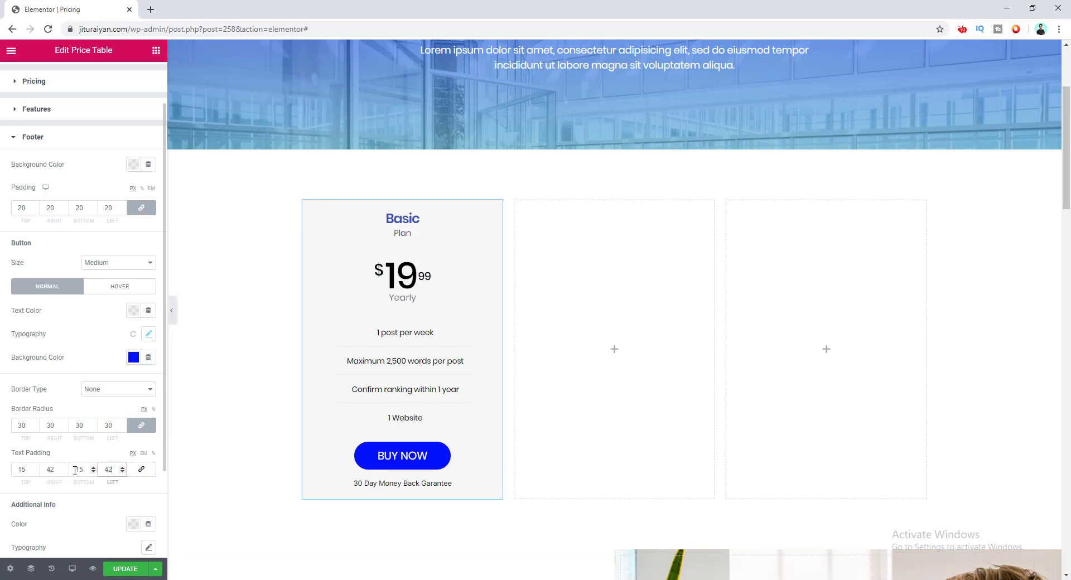
- Set the color of the footer's additional info text to the saved light grey
{"action": "scroll", "coordinate": [75, 471], "scroll_direction": "down", "scroll_amount": 2}
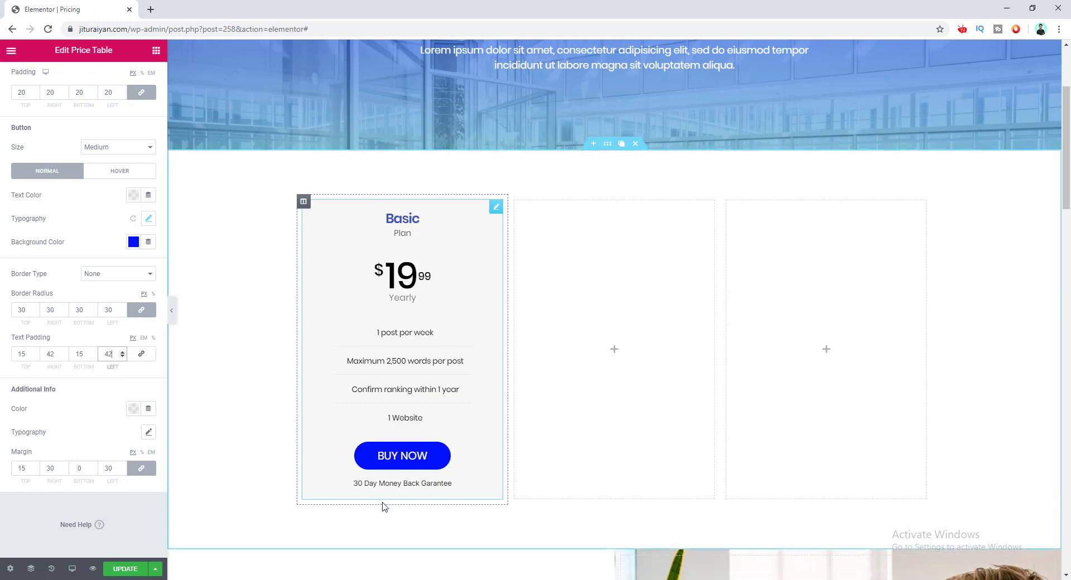
{"action": "left_click", "coordinate": [133, 408]}
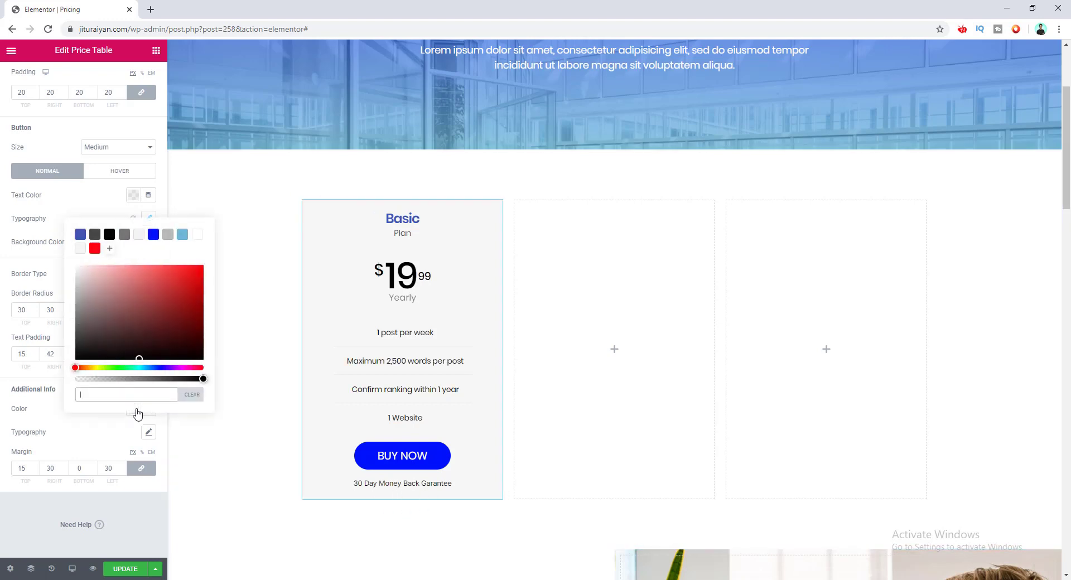
{"action": "left_click", "coordinate": [168, 236]}
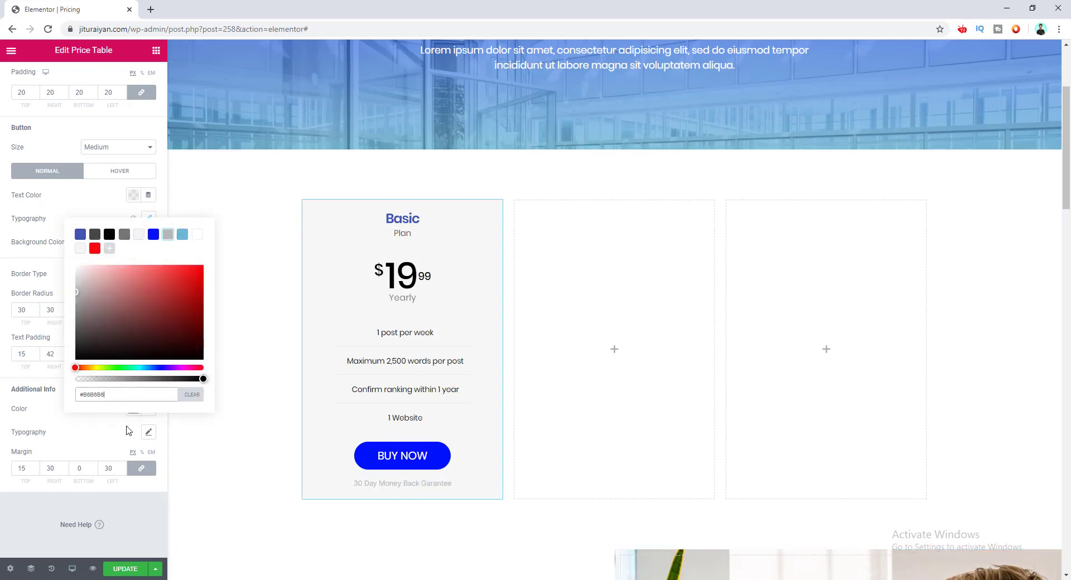
{"action": "left_click", "coordinate": [108, 441]}
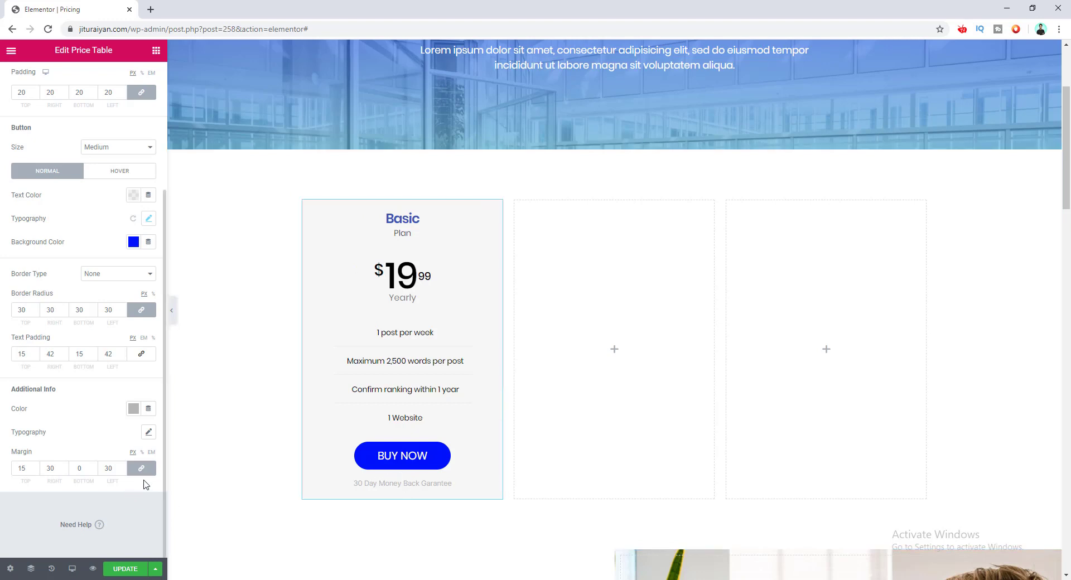
- Unlink the additional info margins and set them to 10 px at the top and 0 on the other sides
{"action": "double_click", "coordinate": [115, 469]}
{"action": "left_click", "coordinate": [141, 468]}
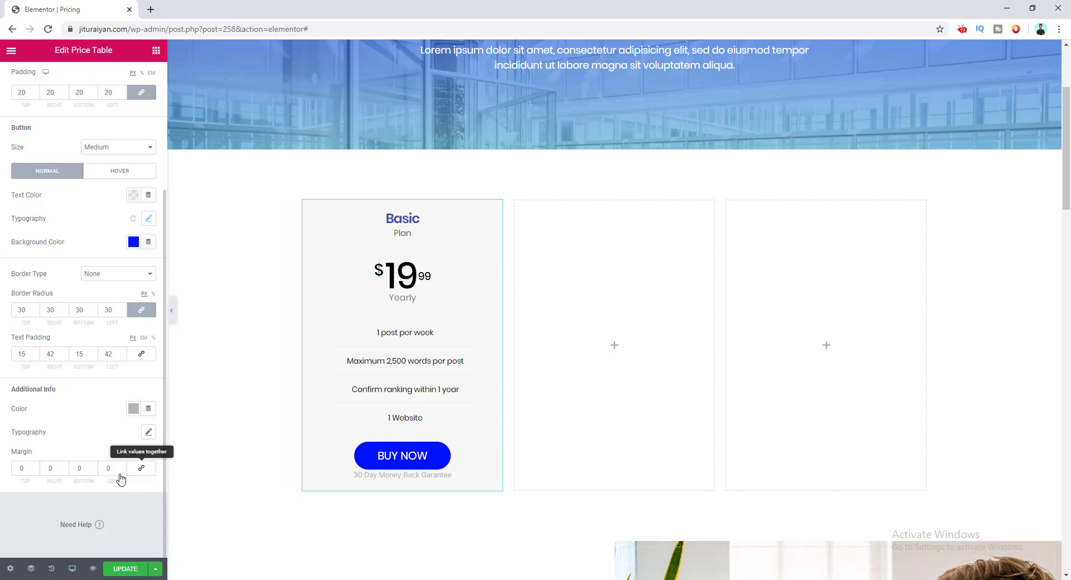
{"action": "type", "text": "10"}
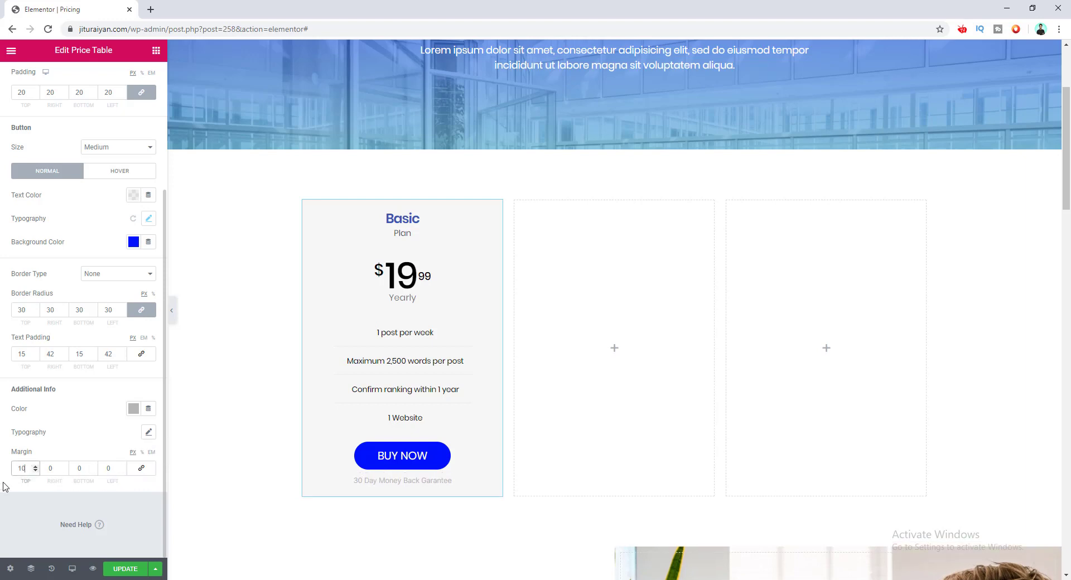
{"action": "scroll", "coordinate": [54, 389], "scroll_direction": "up", "scroll_amount": 3}
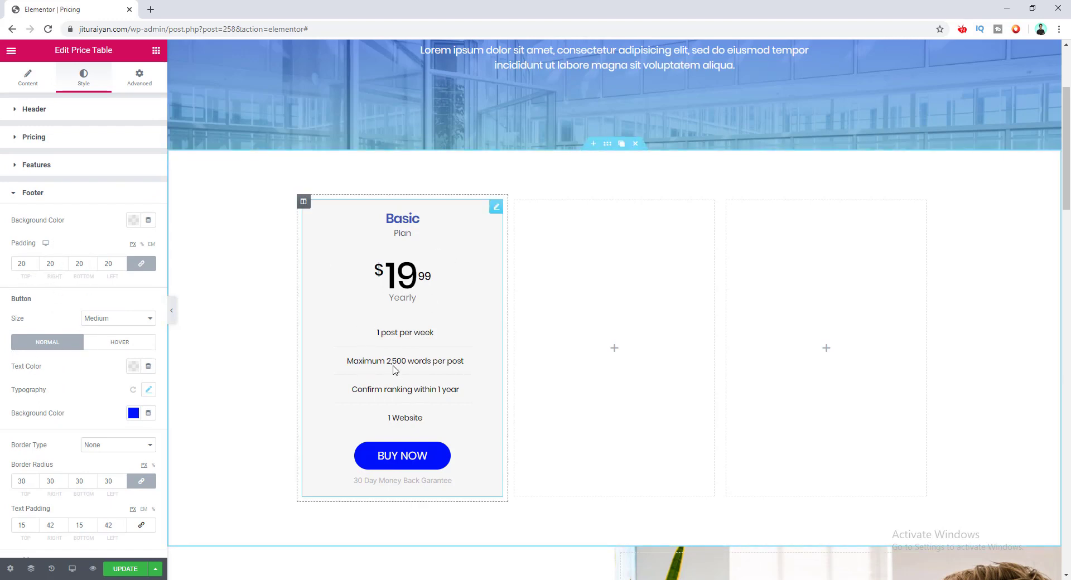
- Give the Basic plan's Price Table widget a classic background in the saved white
{"action": "left_click", "coordinate": [139, 76]}
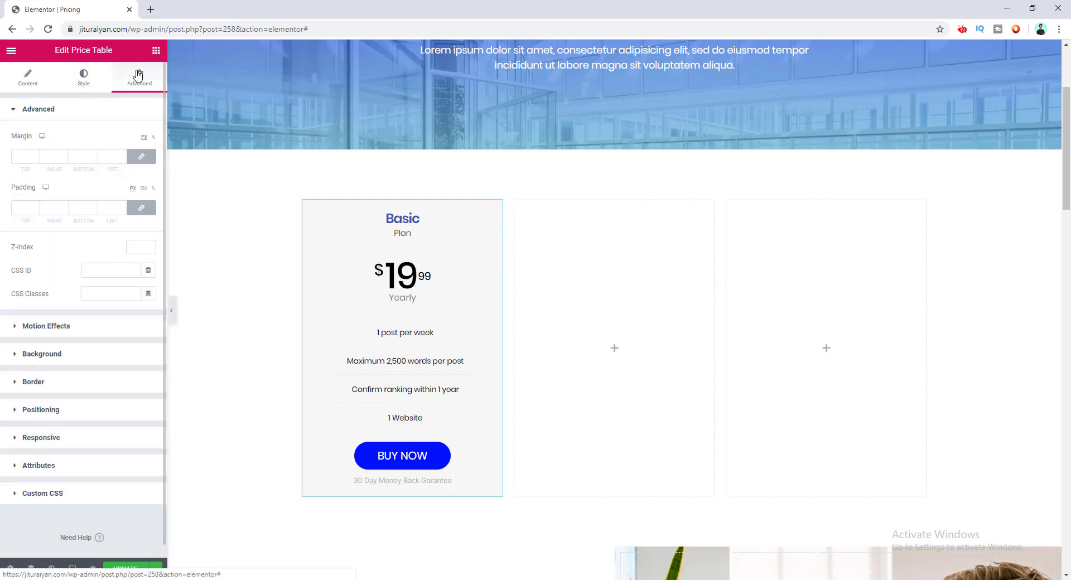
{"action": "left_click", "coordinate": [111, 360]}
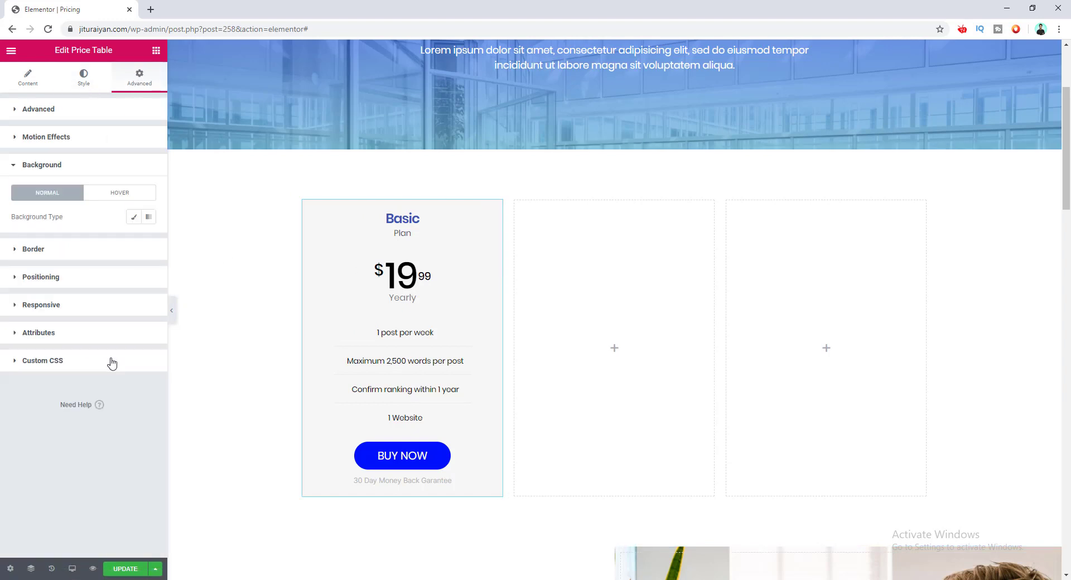
{"action": "left_click", "coordinate": [135, 217]}
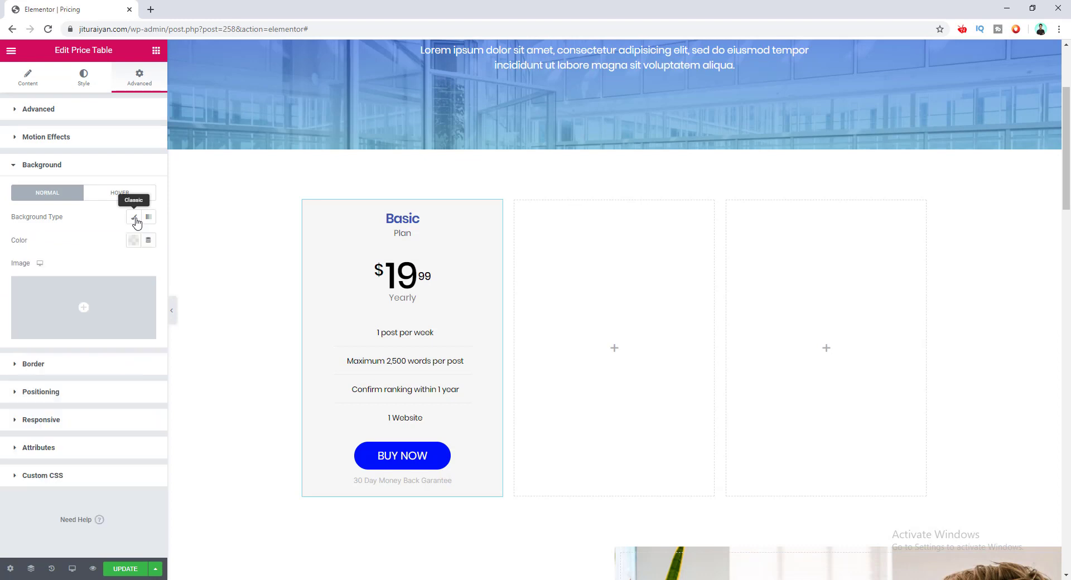
{"action": "left_click", "coordinate": [134, 240]}
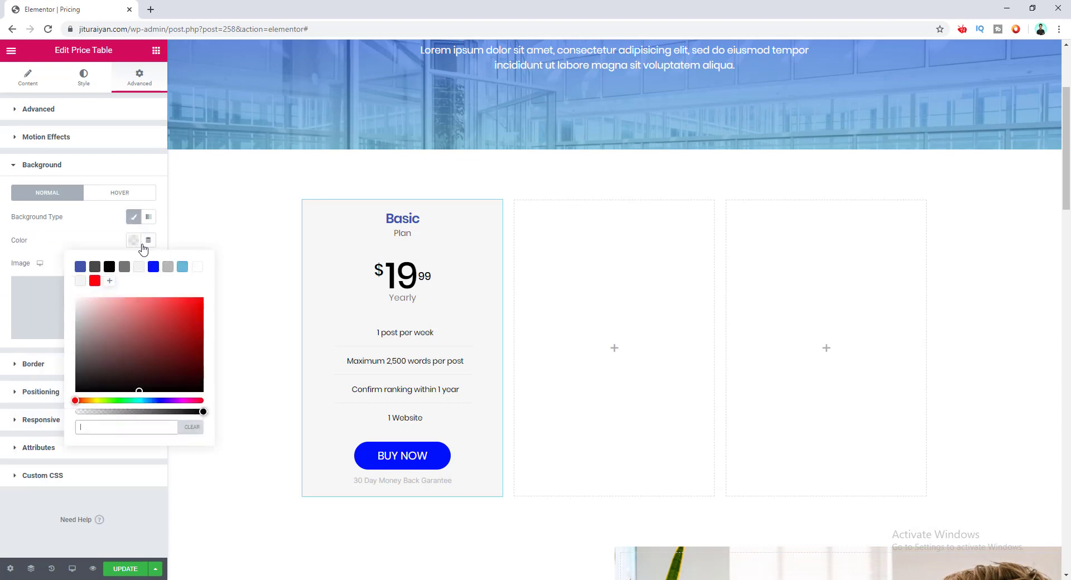
{"action": "left_click", "coordinate": [194, 268]}
{"action": "left_click", "coordinate": [448, 347]}
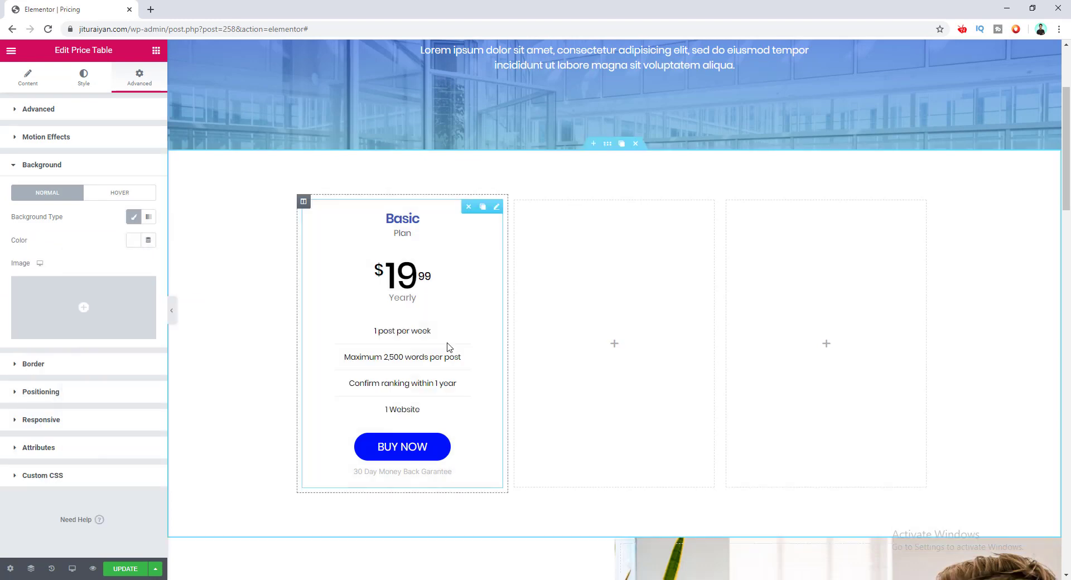
- Give the whole pricing section a classic background in the saved translucent light grey
{"action": "left_click", "coordinate": [608, 145]}
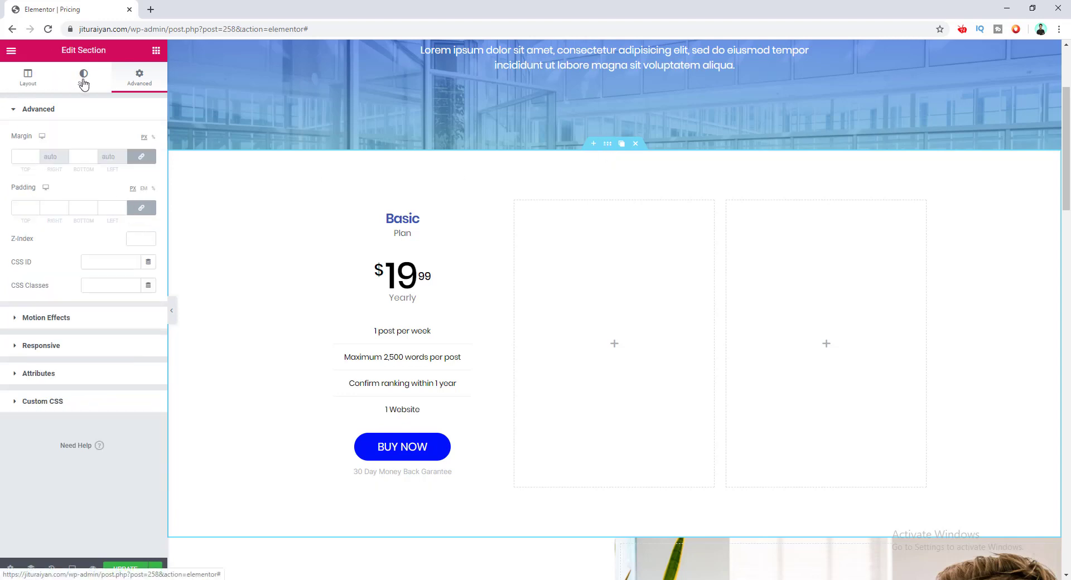
{"action": "left_click", "coordinate": [84, 78]}
{"action": "left_click", "coordinate": [103, 165]}
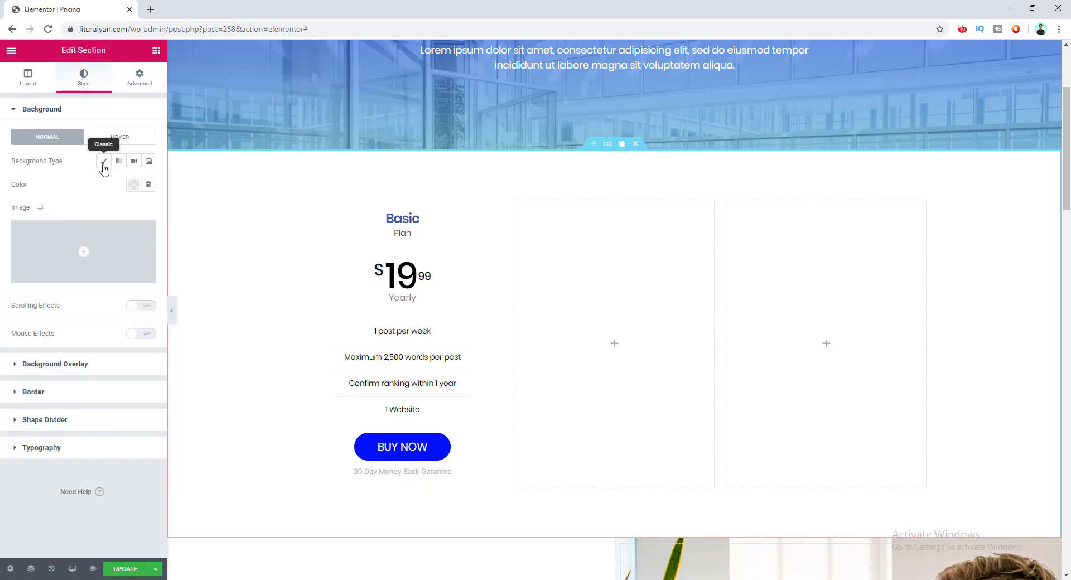
{"action": "left_click", "coordinate": [133, 184]}
{"action": "left_click", "coordinate": [139, 212]}
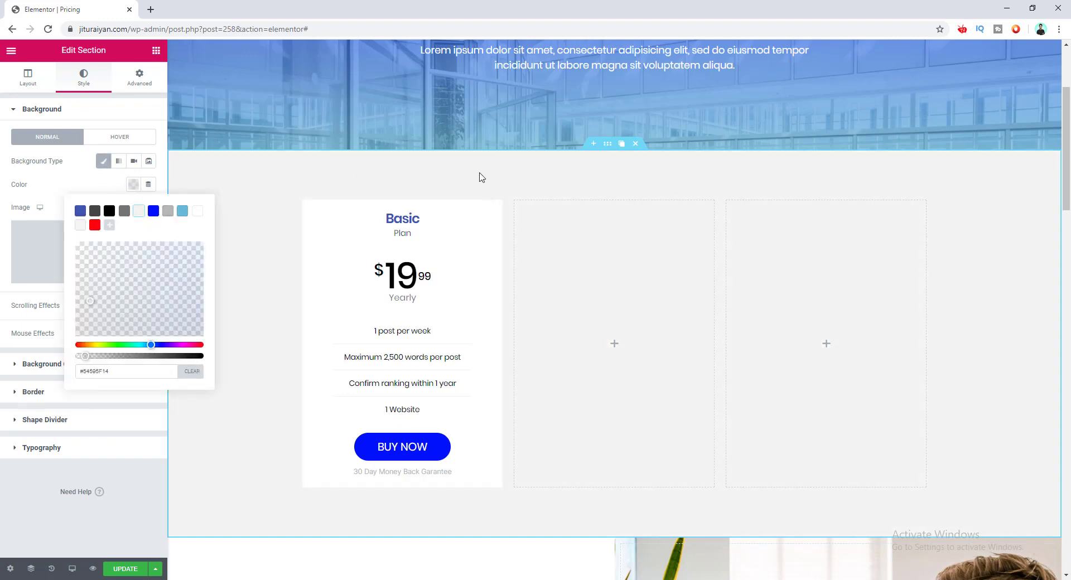
- Unlink the pricing section's padding and set it to 150 px at the top and 130 px at the bottom
{"action": "left_click", "coordinate": [140, 78]}
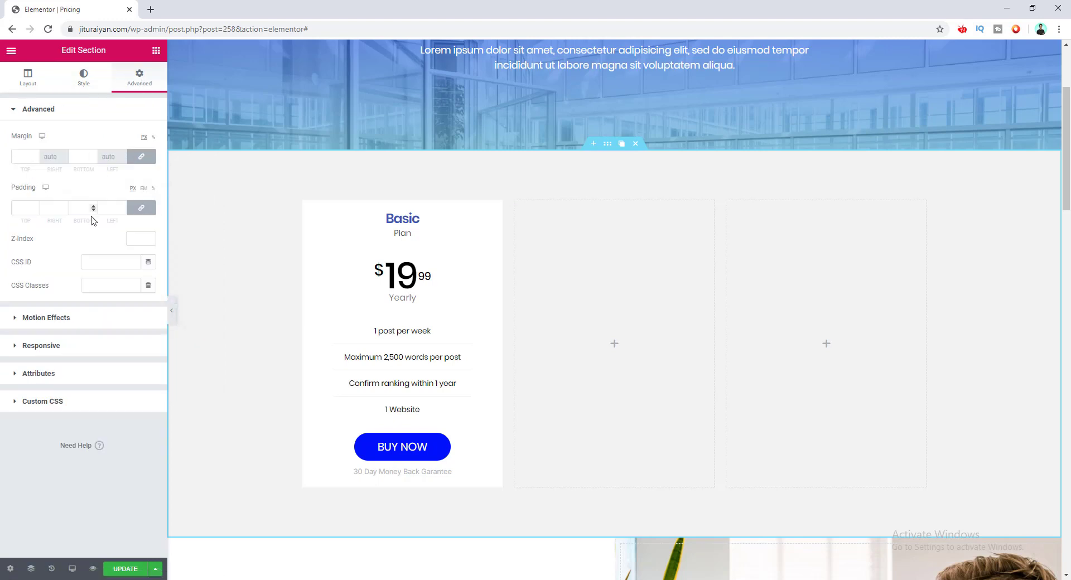
{"action": "left_click", "coordinate": [145, 209]}
{"action": "left_click_drag", "start_coordinate": [36, 211], "coordinate": [2, 210]}
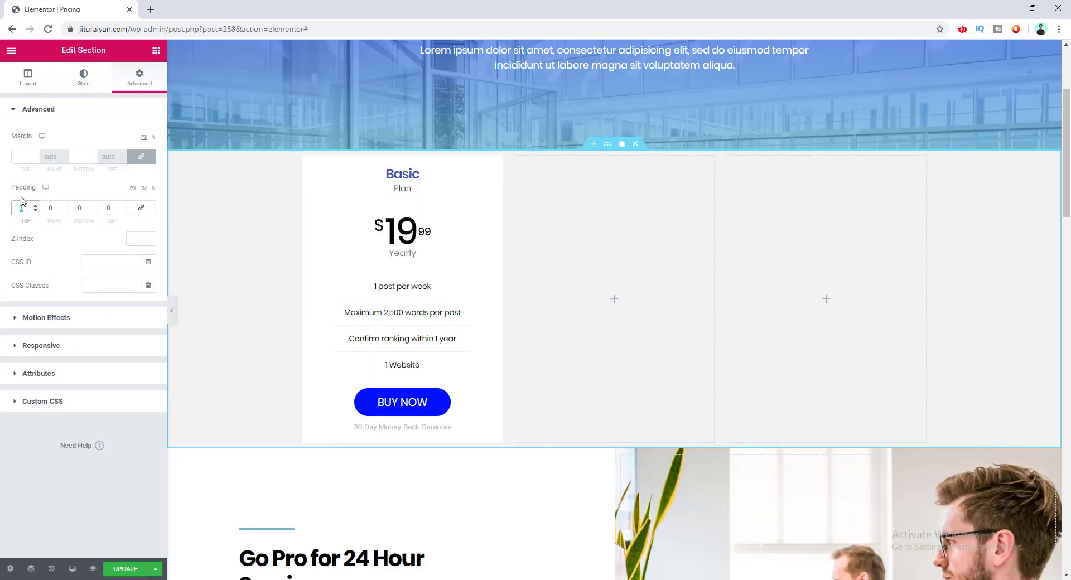
{"action": "type", "text": "150"}
{"action": "key", "text": "Tab"}
{"action": "key", "text": "Tab"}
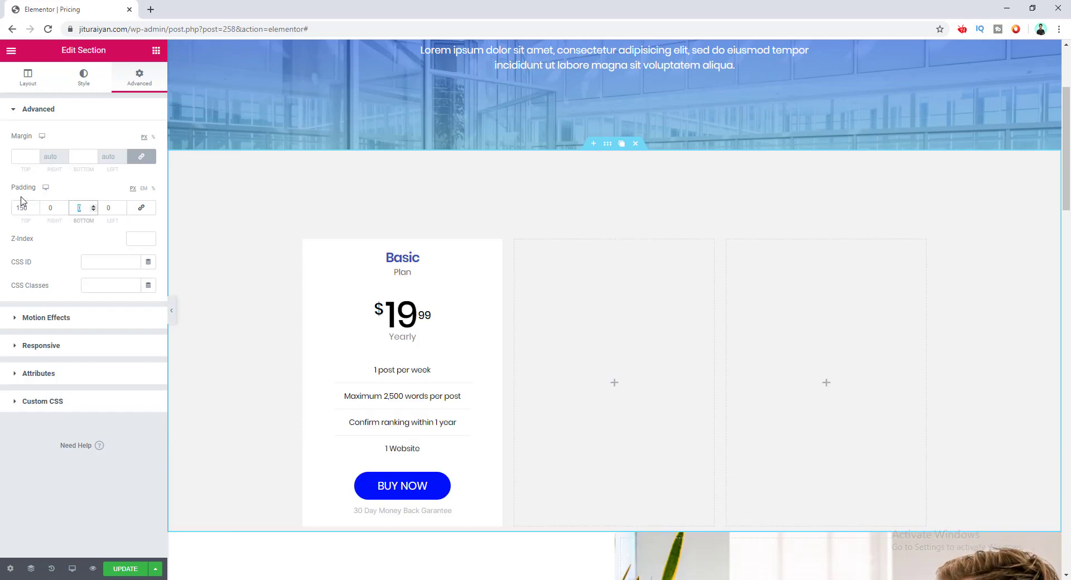
{"action": "type", "text": "130"}
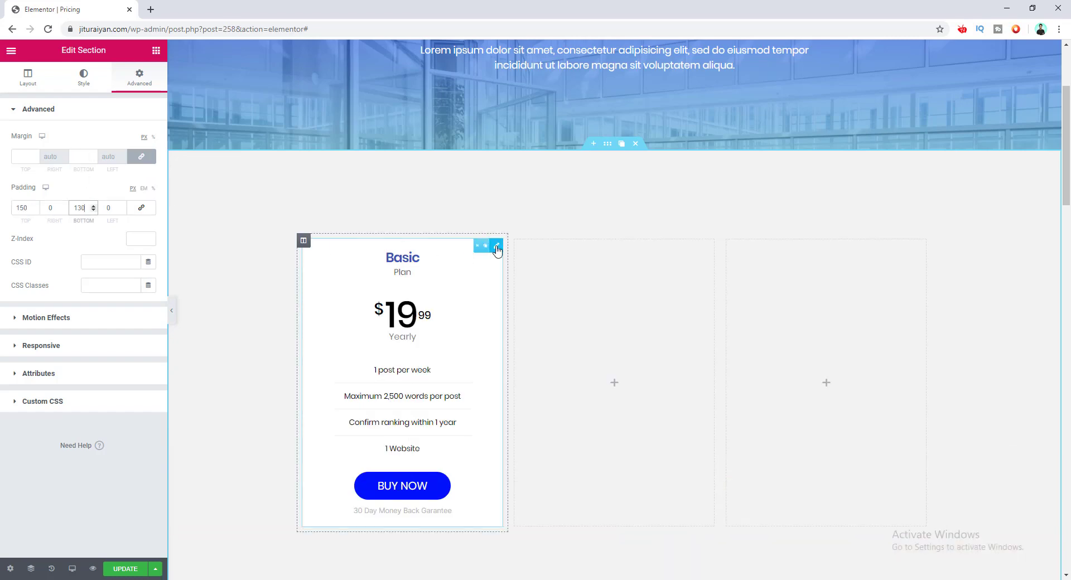
- Set the border radius of the Basic plan's widget to 20 px on all corners
{"action": "left_click", "coordinate": [496, 248]}
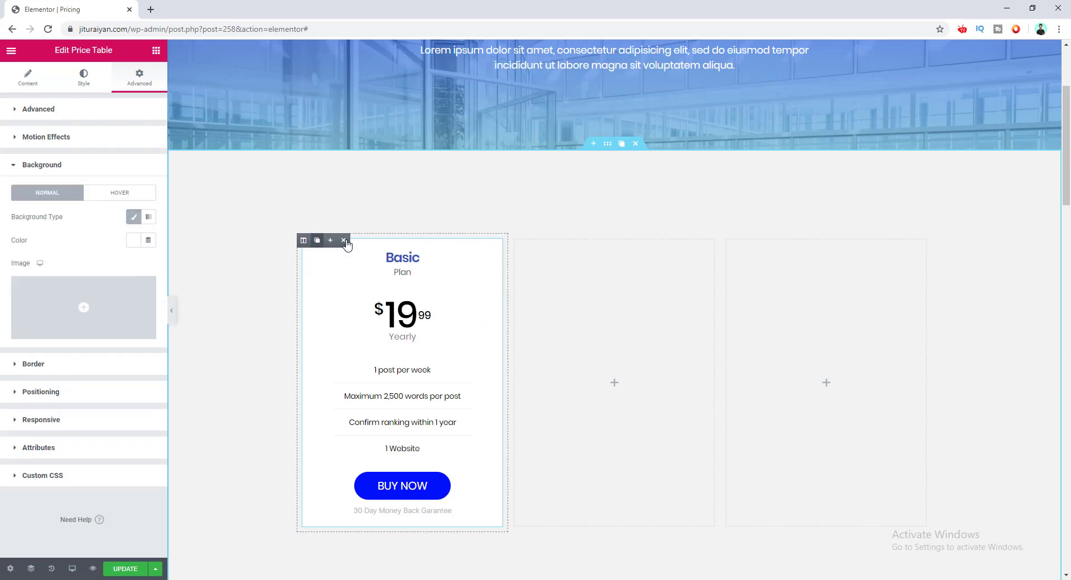
{"action": "left_click", "coordinate": [75, 369]}
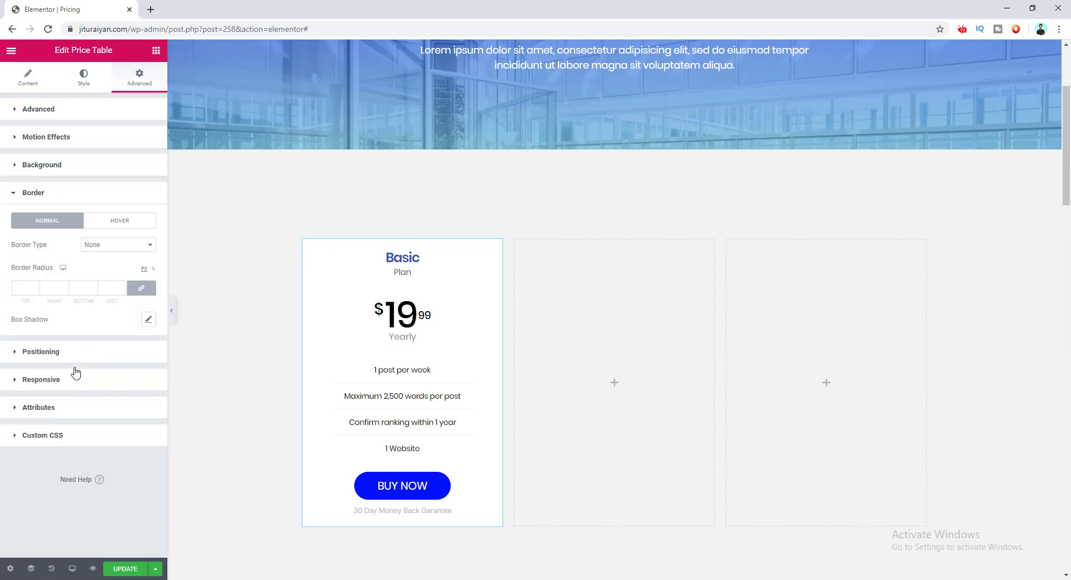
{"action": "left_click", "coordinate": [24, 289]}
{"action": "type", "text": "20"}
- Add a box shadow to the Basic plan's widget in the saved translucent light grey with a blur of 43
{"action": "left_click", "coordinate": [148, 319]}
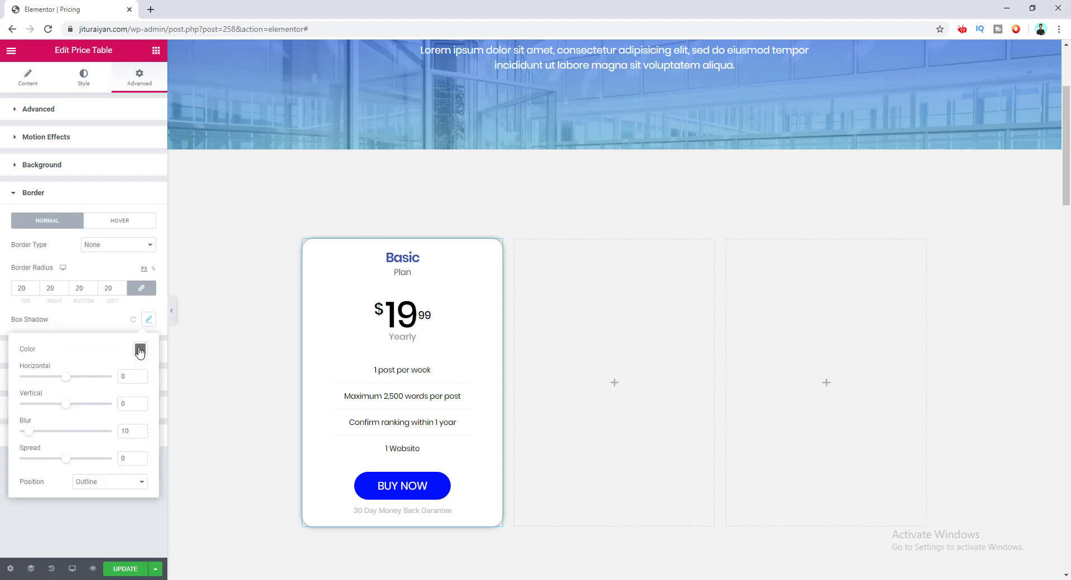
{"action": "left_click", "coordinate": [140, 350]}
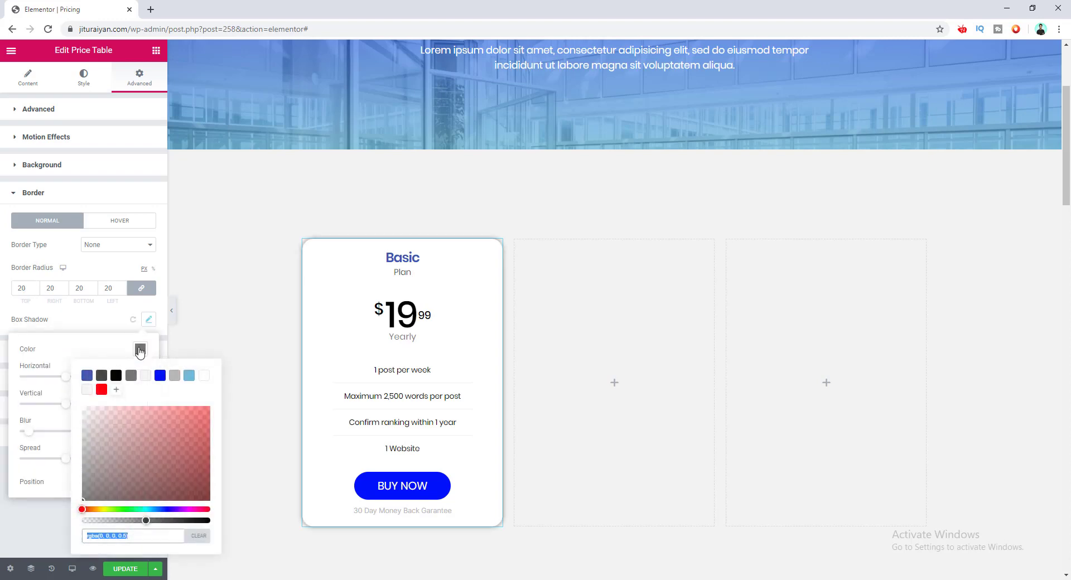
{"action": "left_click", "coordinate": [145, 376]}
{"action": "left_click", "coordinate": [64, 347]}
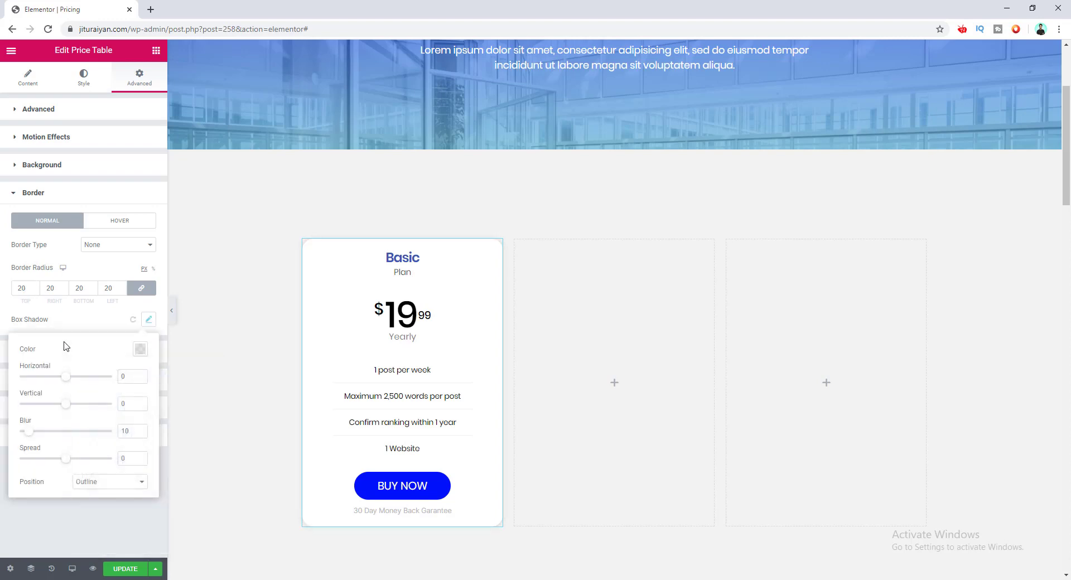
{"action": "left_click_drag", "start_coordinate": [28, 432], "coordinate": [59, 433]}
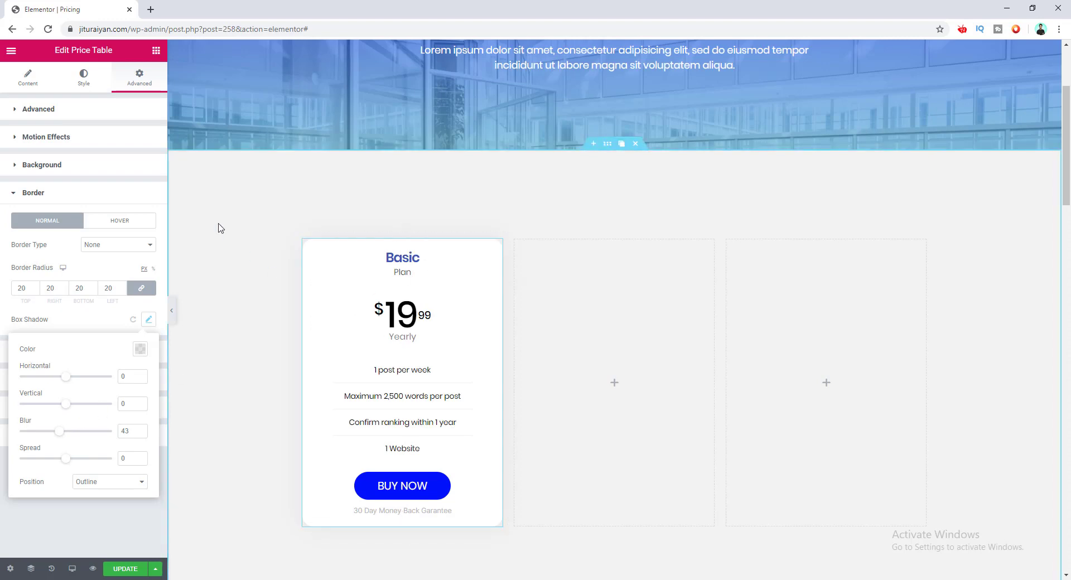
- Unlink the Basic widget's padding and set it to 8 px at the top and 15 px at the bottom
{"action": "left_click", "coordinate": [64, 111]}
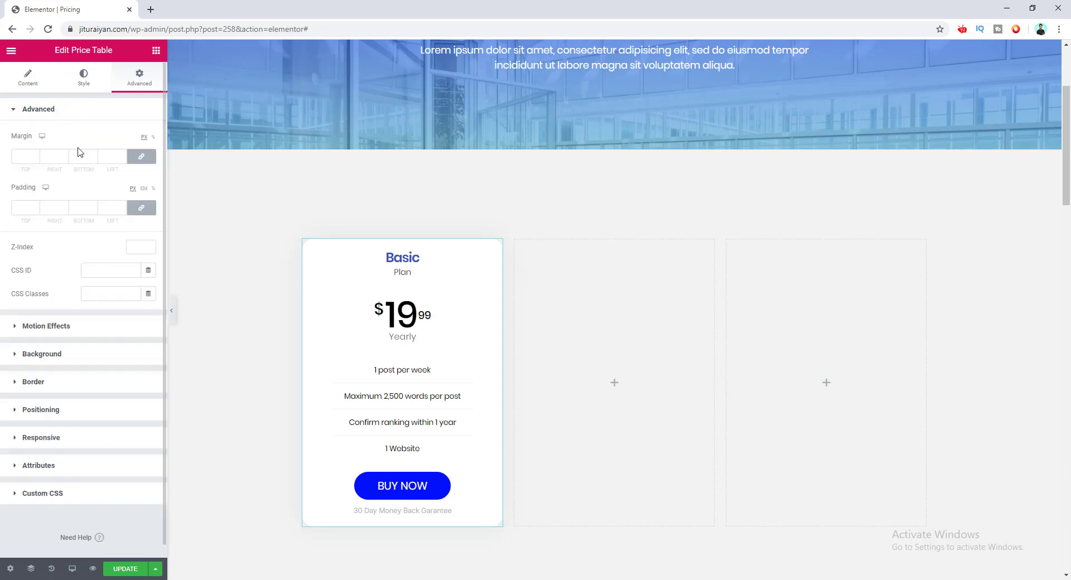
{"action": "left_click", "coordinate": [141, 209]}
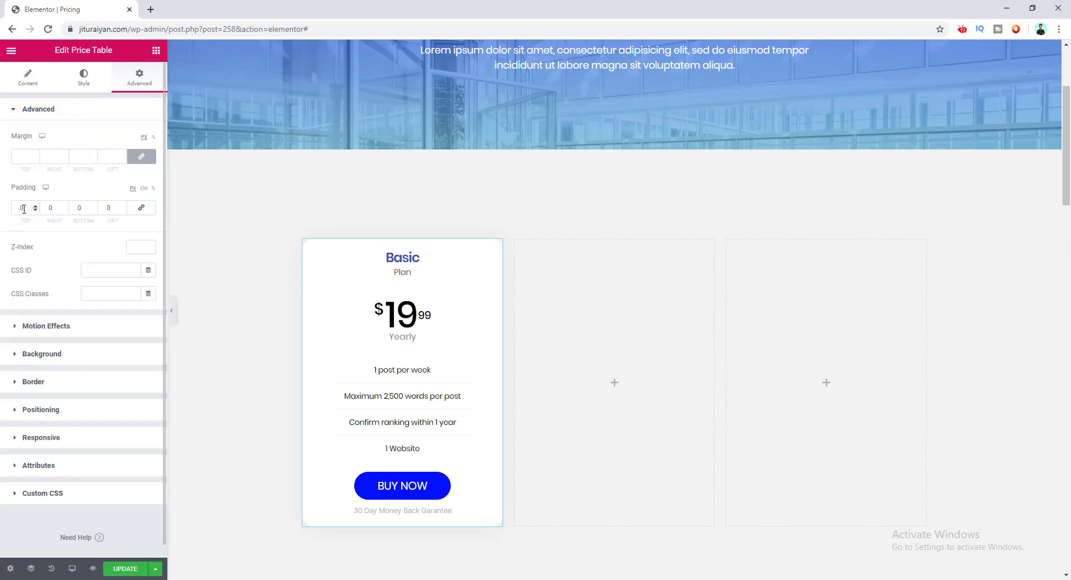
{"action": "left_click_drag", "start_coordinate": [23, 209], "coordinate": [8, 211]}
{"action": "type", "text": "8"}
{"action": "left_click_drag", "start_coordinate": [81, 209], "coordinate": [71, 211]}
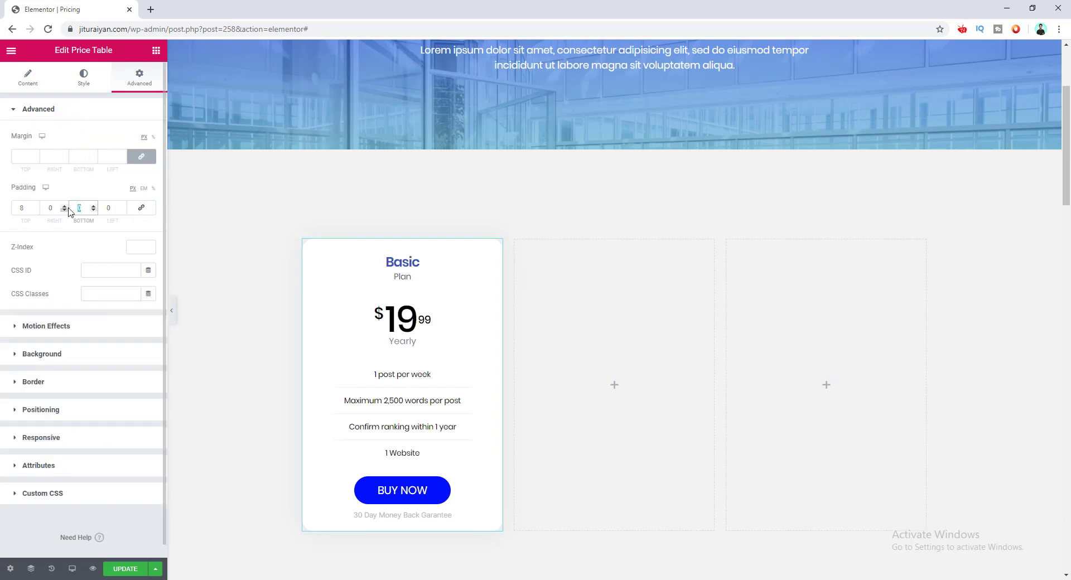
{"action": "type", "text": "15"}
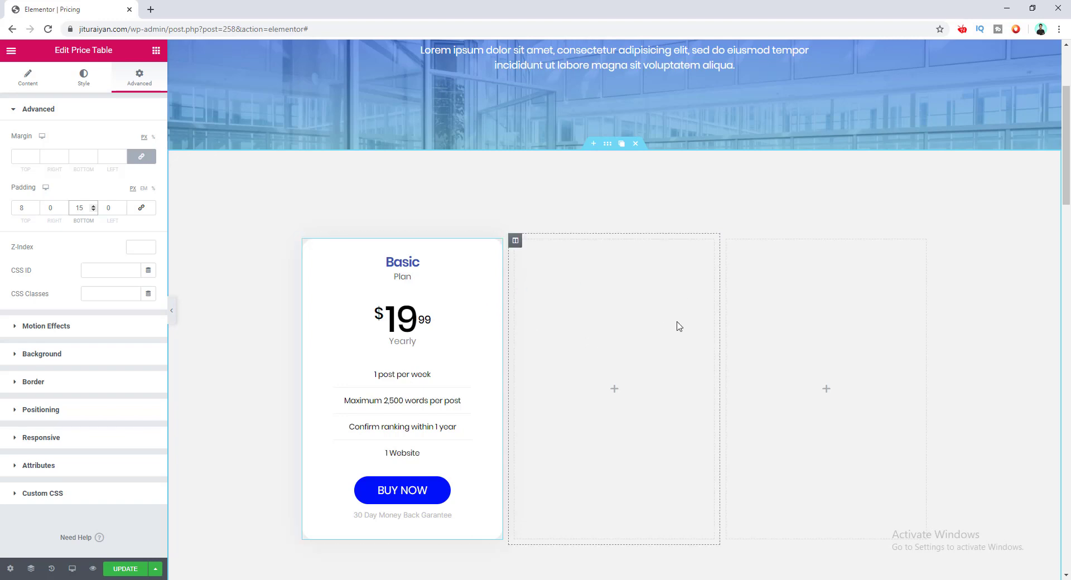
- Duplicate the Basic price table twice, placing one copy in the middle column and one in the third column
{"action": "scroll", "coordinate": [677, 342], "scroll_direction": "down", "scroll_amount": 1}
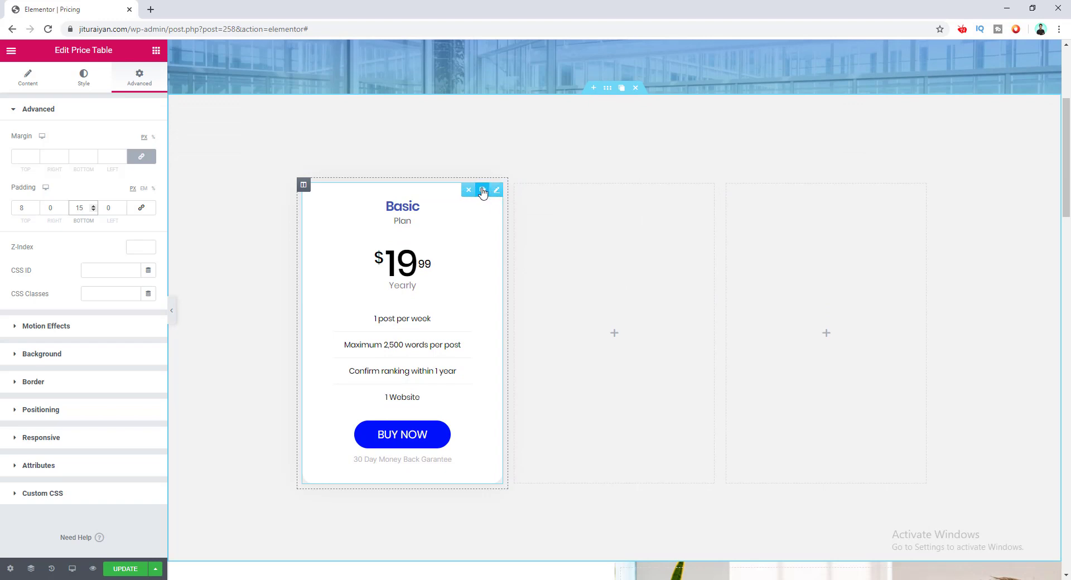
{"action": "left_click", "coordinate": [483, 191]}
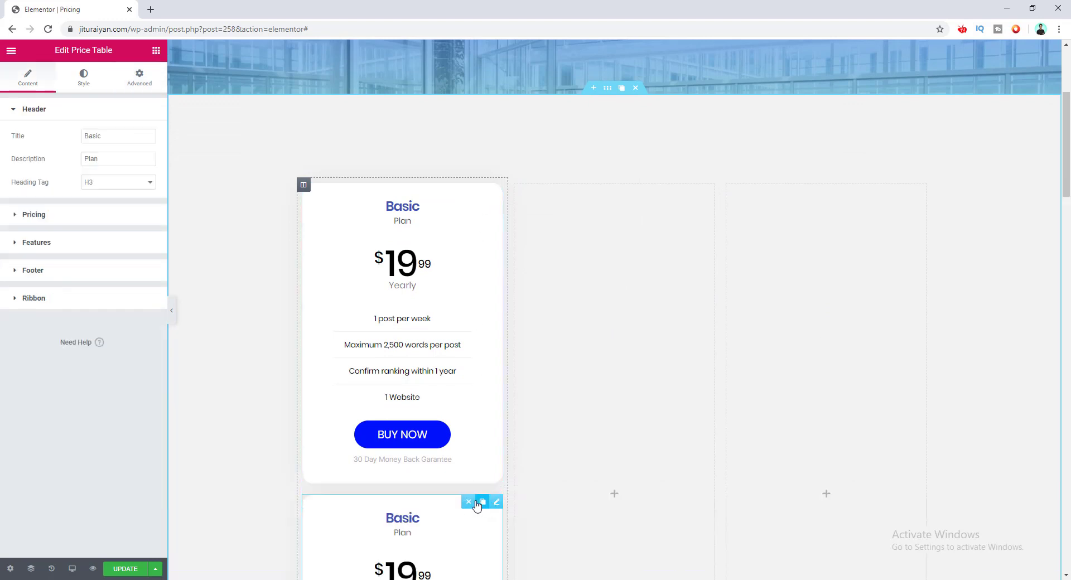
{"action": "left_click_drag", "start_coordinate": [495, 509], "coordinate": [578, 289]}
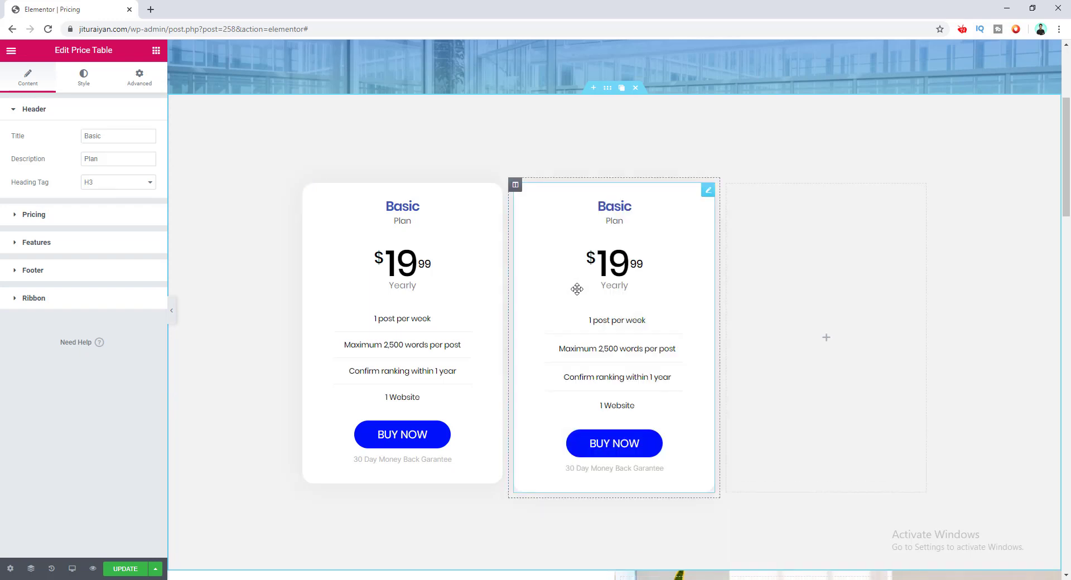
{"action": "left_click", "coordinate": [694, 190]}
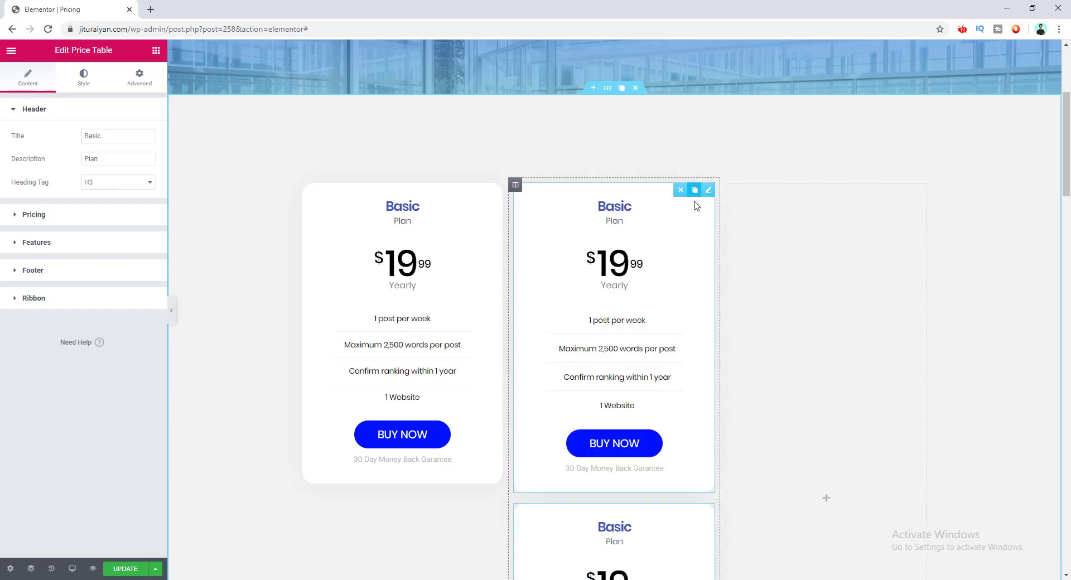
{"action": "left_click_drag", "start_coordinate": [694, 516], "coordinate": [796, 292]}
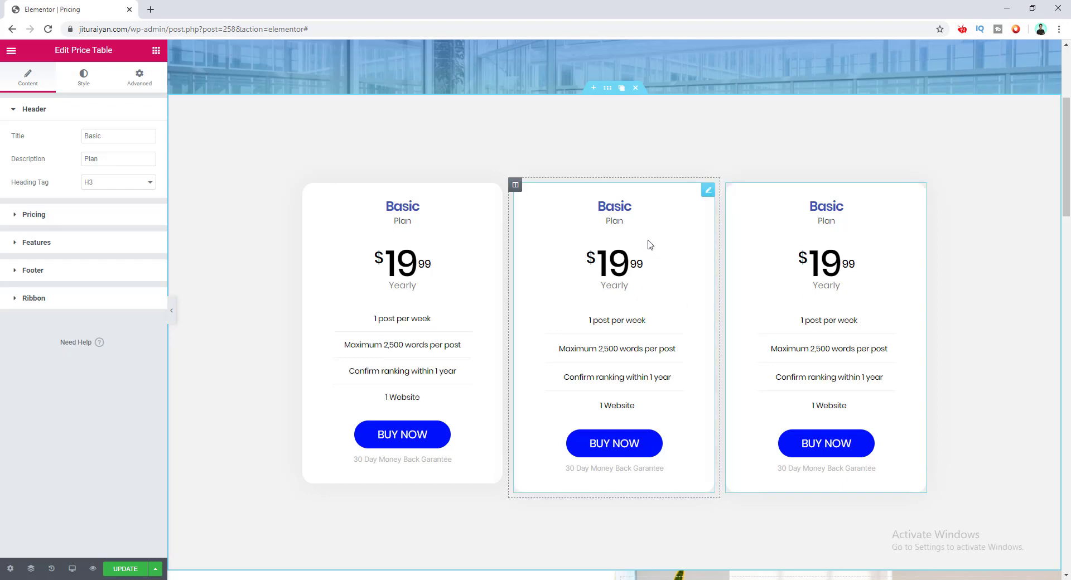
- Set the middle plan's title to Professional and its price to 49.49
{"action": "type", "text": "Professional"}
{"action": "left_click", "coordinate": [34, 214]}
{"action": "type", "text": "49.99"}
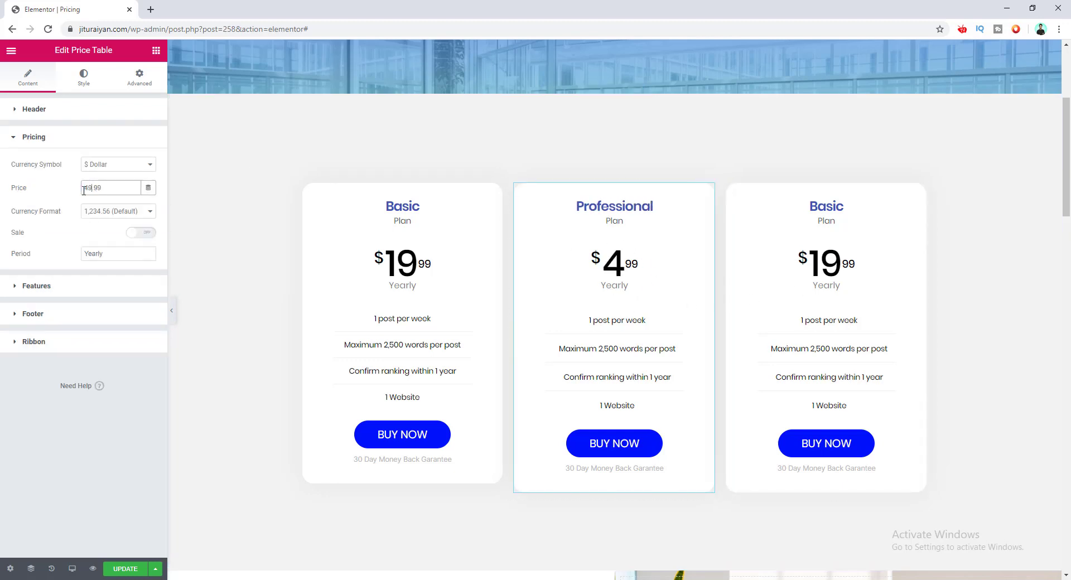
- Change the Professional plan's features to 3 posts per week, Maximum 5,000 words per post, Confirm ranking within 3 months and 3 Websites
{"action": "left_click", "coordinate": [36, 243]}
{"action": "type", "text": "3 posts per week"}
{"action": "left_click", "coordinate": [32, 291]}
{"action": "left_click", "coordinate": [79, 319]}
- Retitle the third plan Enterprise, priced 189.99, with 7 posts per week, Maximum 10,000 words per post, Confirm ranking within 3 months and 5 Websites
{"action": "left_click", "coordinate": [827, 335]}
{"action": "type", "text": "Enterprise"}
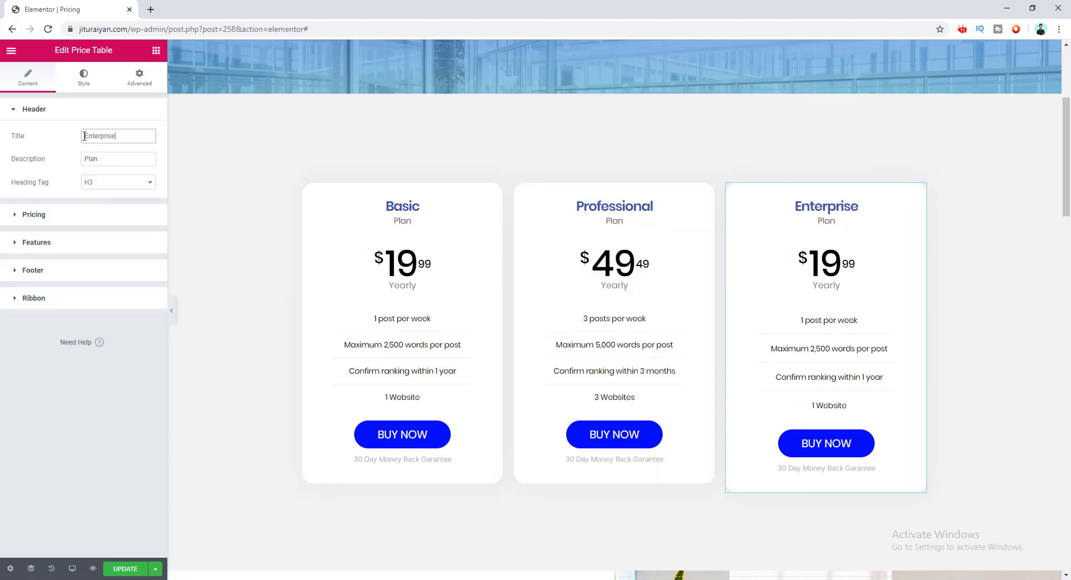
{"action": "type", "text": "189710,000"}
{"action": "left_click", "coordinate": [79, 319]}
{"action": "type", "text": "5 Website"}
{"action": "left_click", "coordinate": [61, 292]}
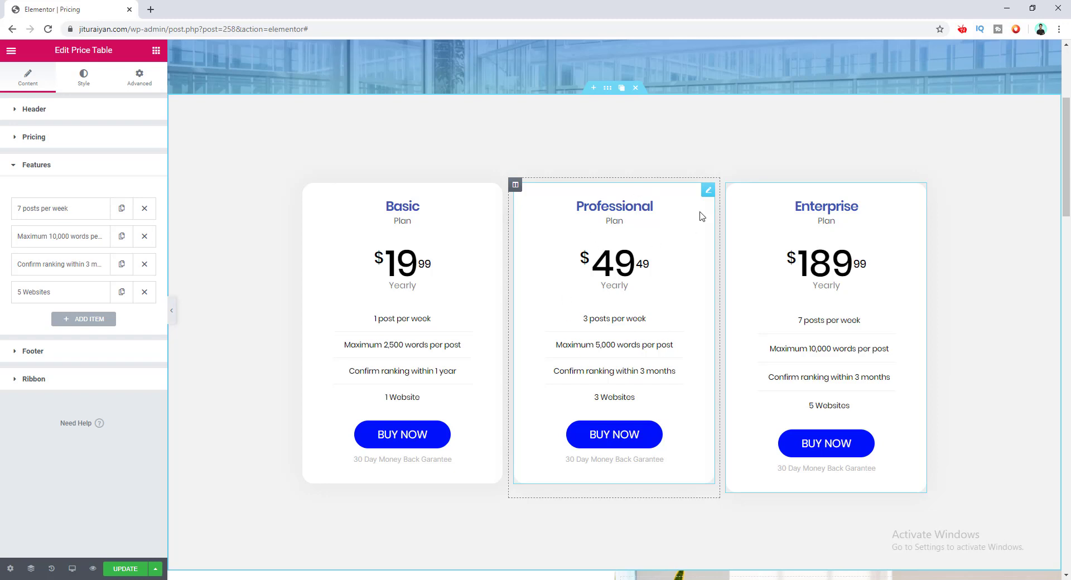
- Switch the Professional widget's background to a gradient and set its first color to the saved light blue
{"action": "left_click", "coordinate": [708, 190]}
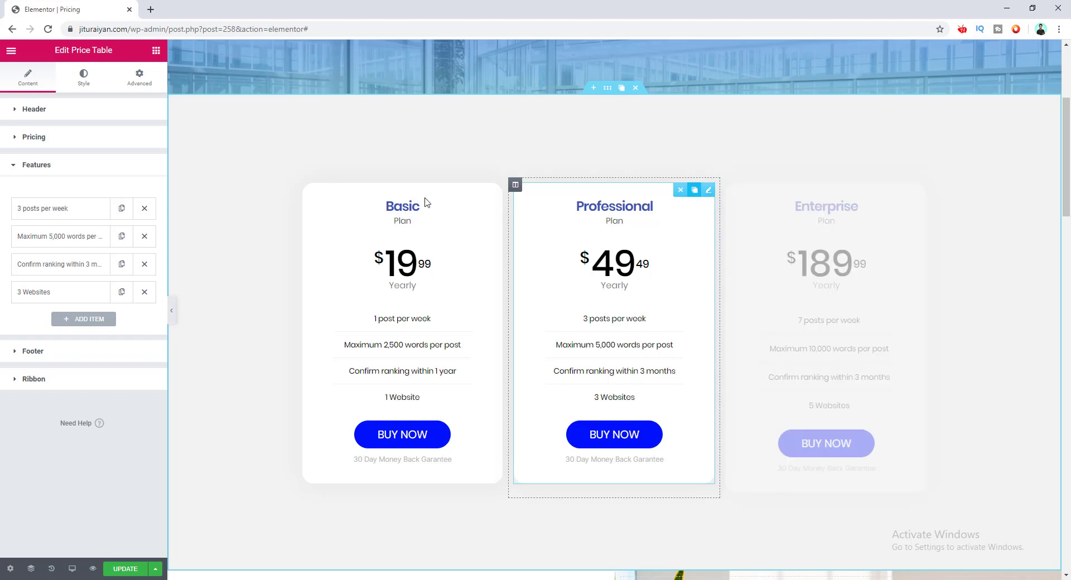
{"action": "left_click", "coordinate": [139, 77]}
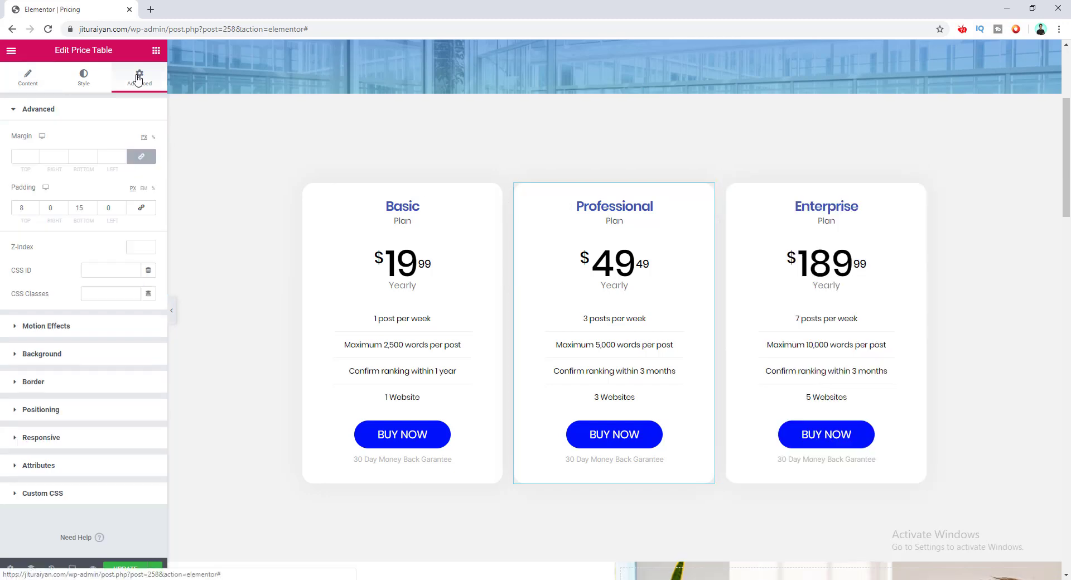
{"action": "left_click", "coordinate": [81, 362]}
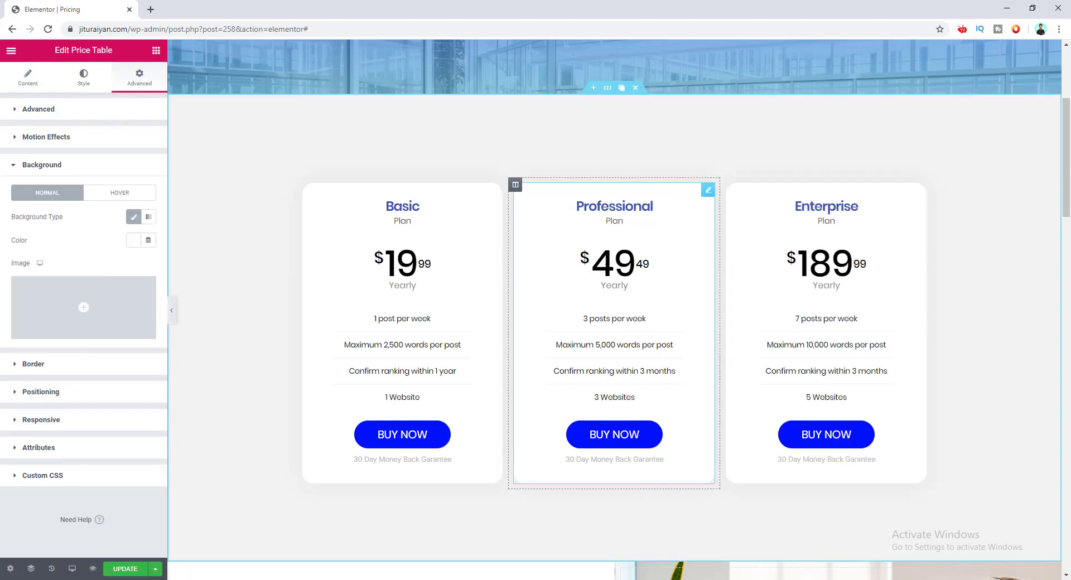
{"action": "left_click", "coordinate": [149, 218]}
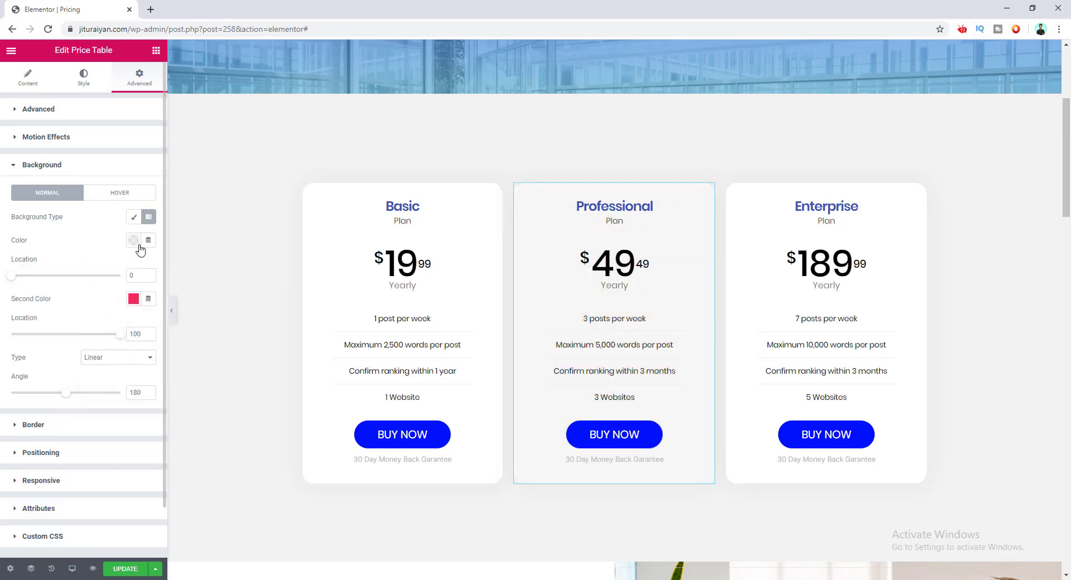
{"action": "left_click", "coordinate": [133, 240]}
{"action": "left_click", "coordinate": [183, 266]}
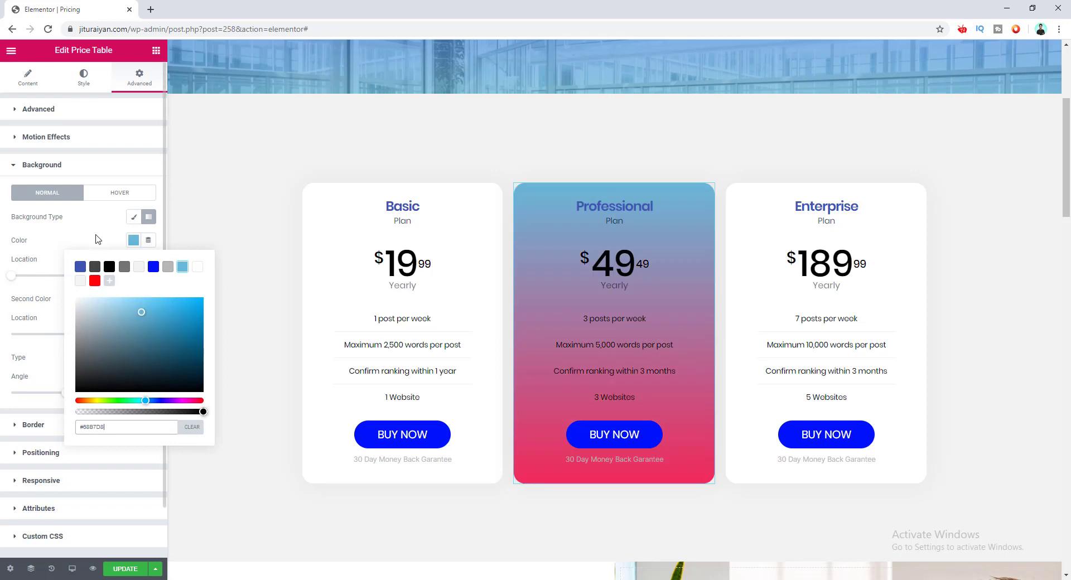
- Set the second color of the Professional plan's background gradient to the saved blue
{"action": "left_click", "coordinate": [134, 301]}
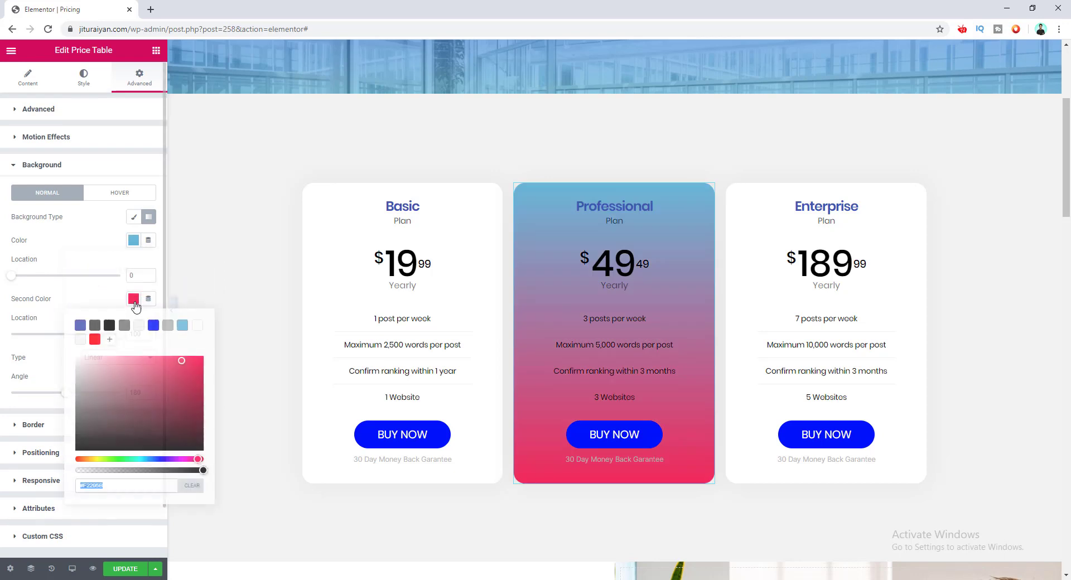
{"action": "left_click", "coordinate": [153, 326]}
{"action": "left_click", "coordinate": [695, 316]}
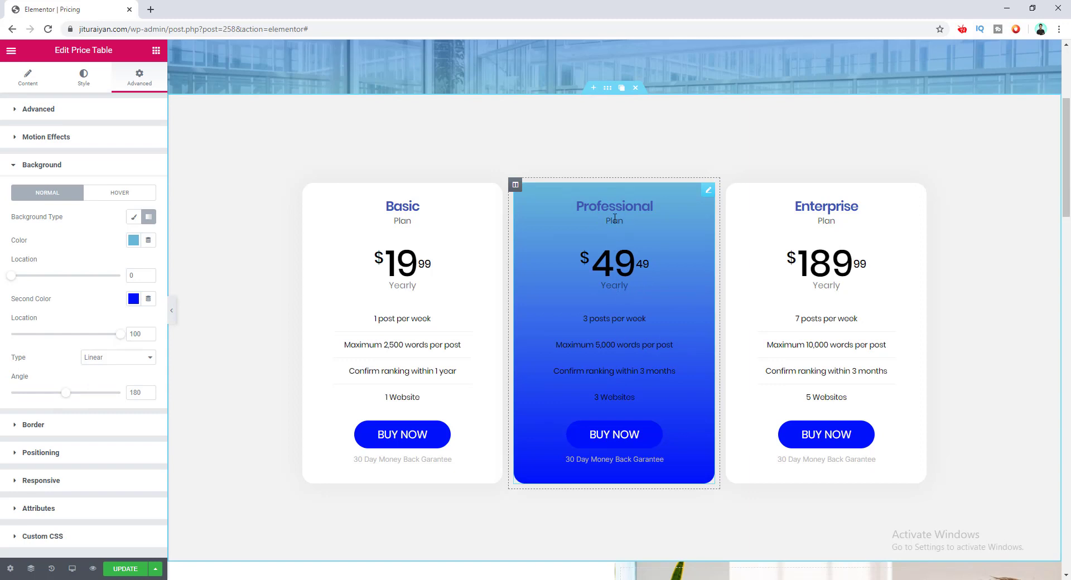
- Set the Professional plan's title, subtitle, price, period, feature and additional info text to white
{"action": "left_click", "coordinate": [83, 77]}
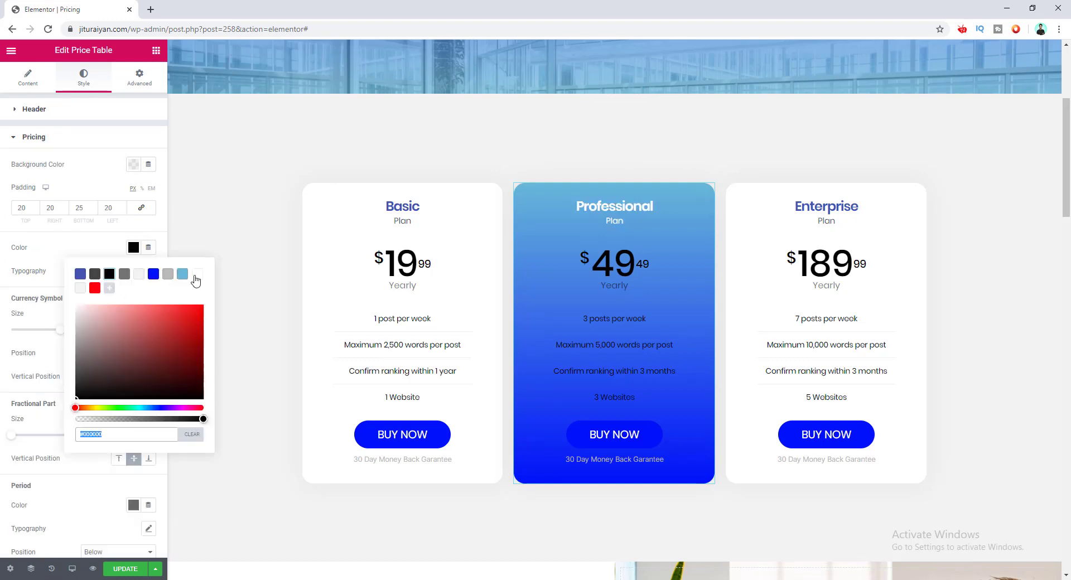
{"action": "scroll", "coordinate": [101, 303], "scroll_direction": "down", "scroll_amount": 2}
{"action": "left_click", "coordinate": [37, 452]}
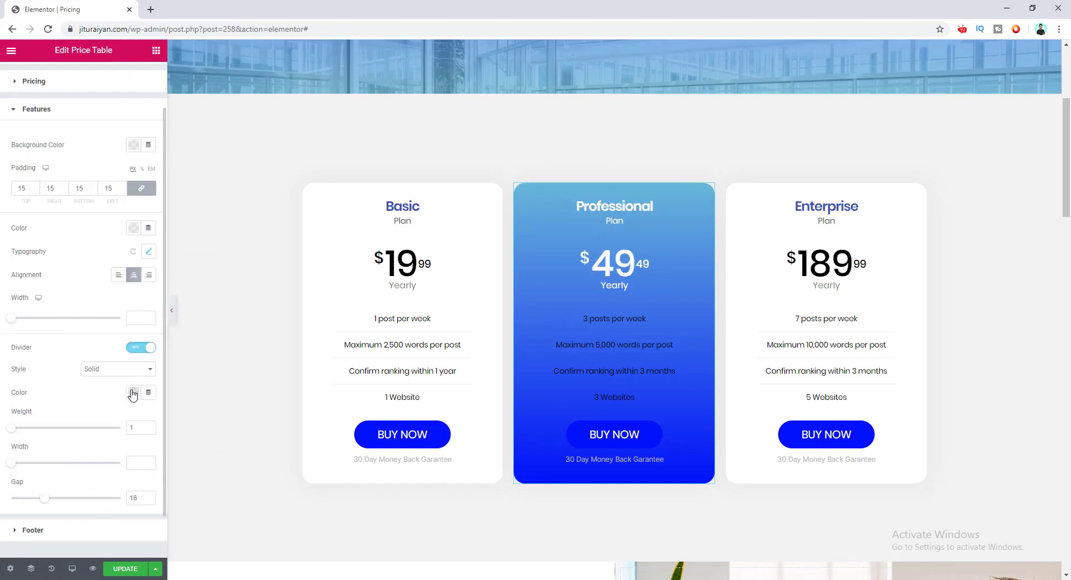
{"action": "scroll", "coordinate": [83, 279], "scroll_direction": "down", "scroll_amount": 3}
{"action": "left_click", "coordinate": [33, 478]}
{"action": "left_click", "coordinate": [133, 242]}
{"action": "left_click", "coordinate": [639, 372]}
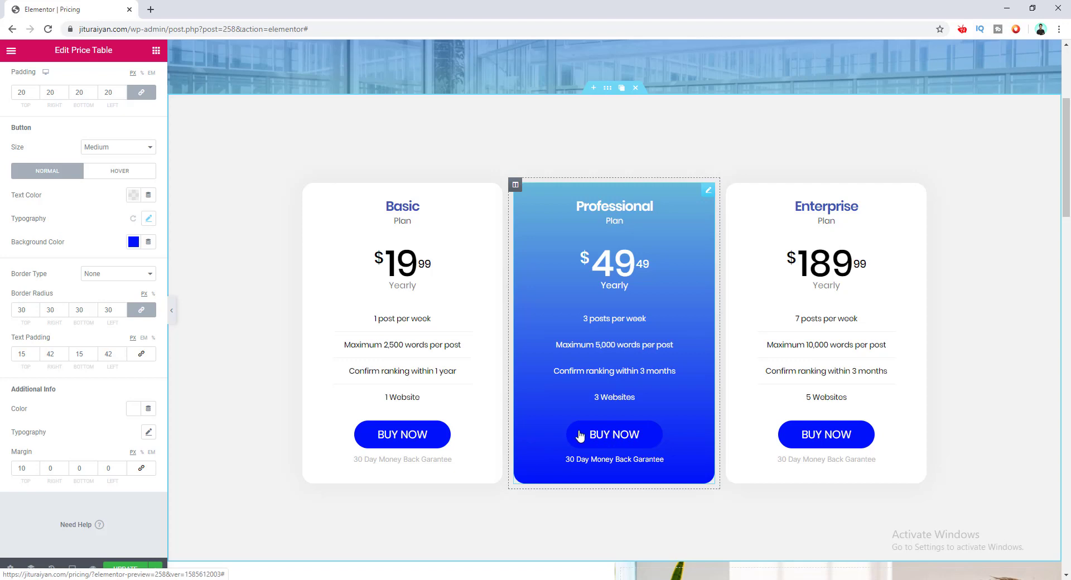
- Give the Professional plan's BUY NOW button a white background and the saved blue as text color
{"action": "left_click", "coordinate": [132, 242]}
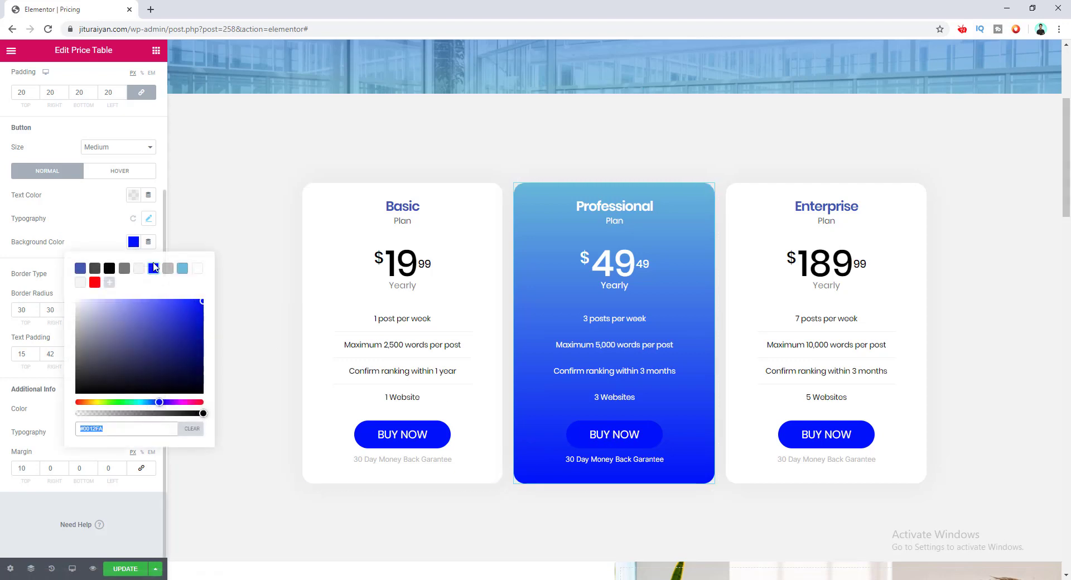
{"action": "left_click", "coordinate": [197, 268]}
{"action": "left_click", "coordinate": [99, 226]}
{"action": "left_click", "coordinate": [133, 195]}
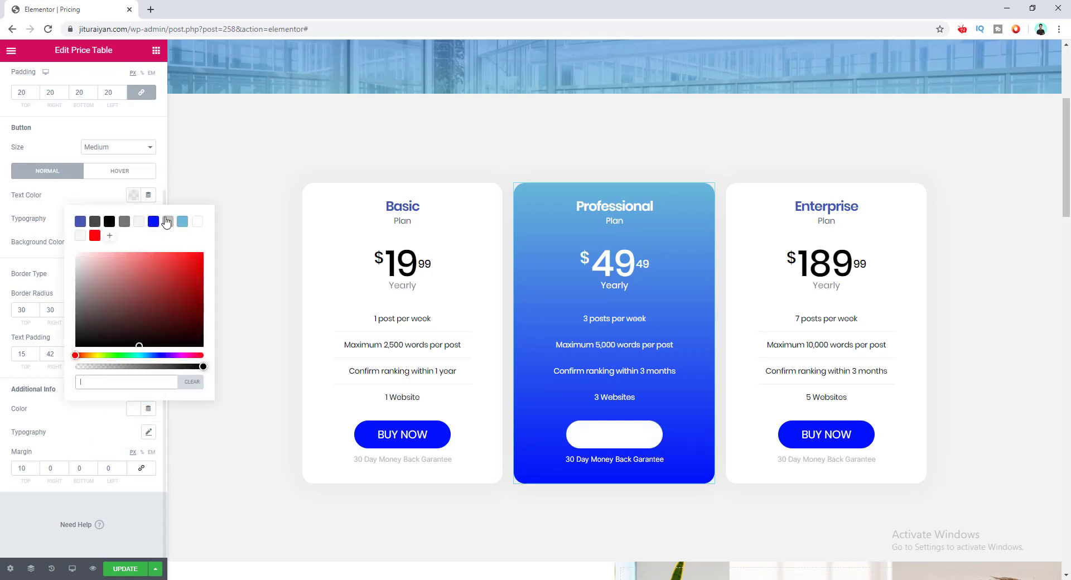
{"action": "left_click", "coordinate": [156, 222]}
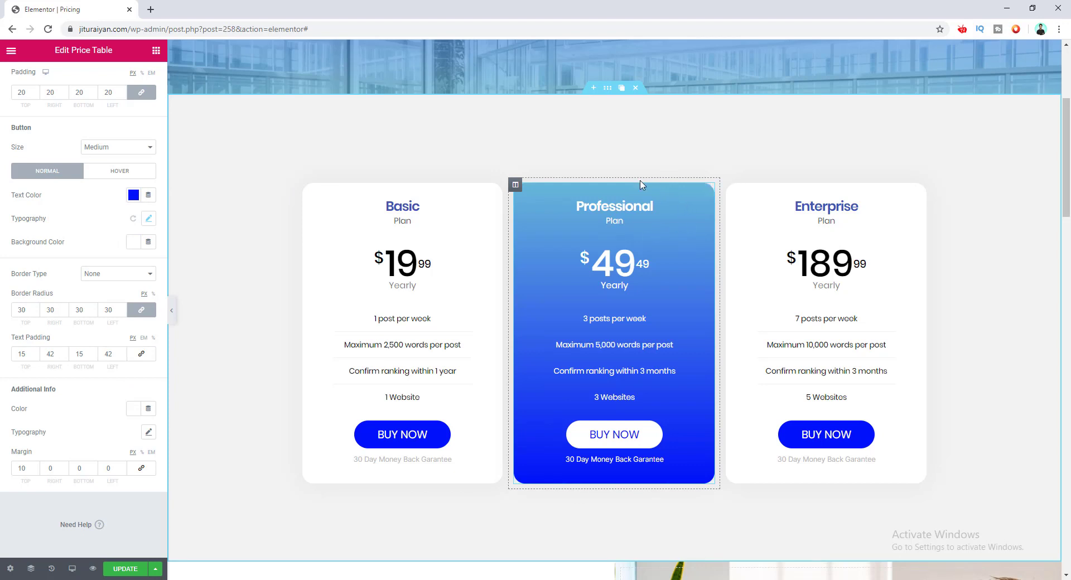
- Enable the ribbon on the Professional plan and title it "Most popular"
{"action": "scroll", "coordinate": [23, 305], "scroll_direction": "up", "scroll_amount": 6}
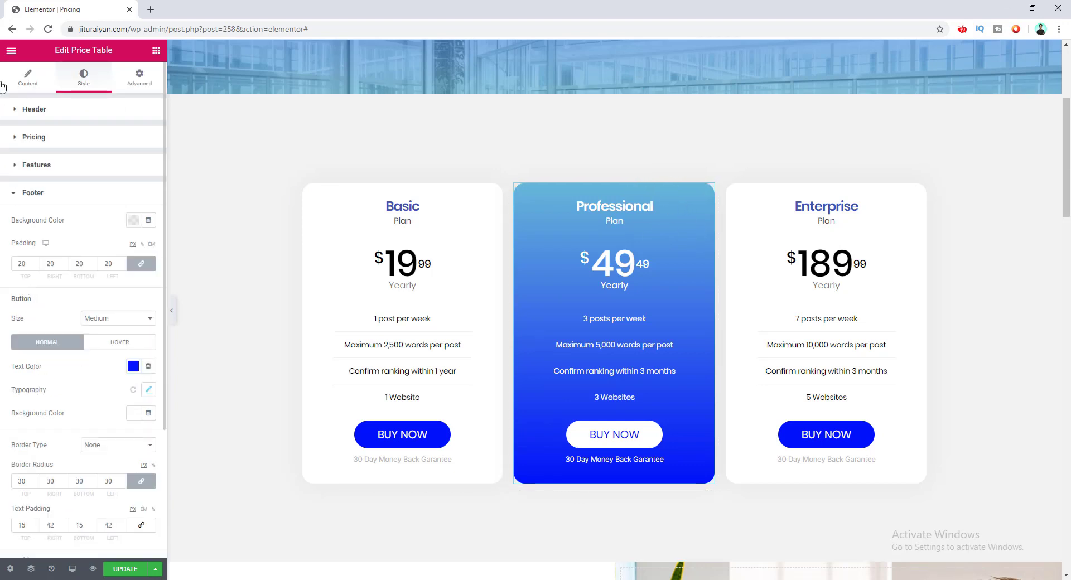
{"action": "left_click", "coordinate": [26, 81]}
{"action": "left_click", "coordinate": [70, 302]}
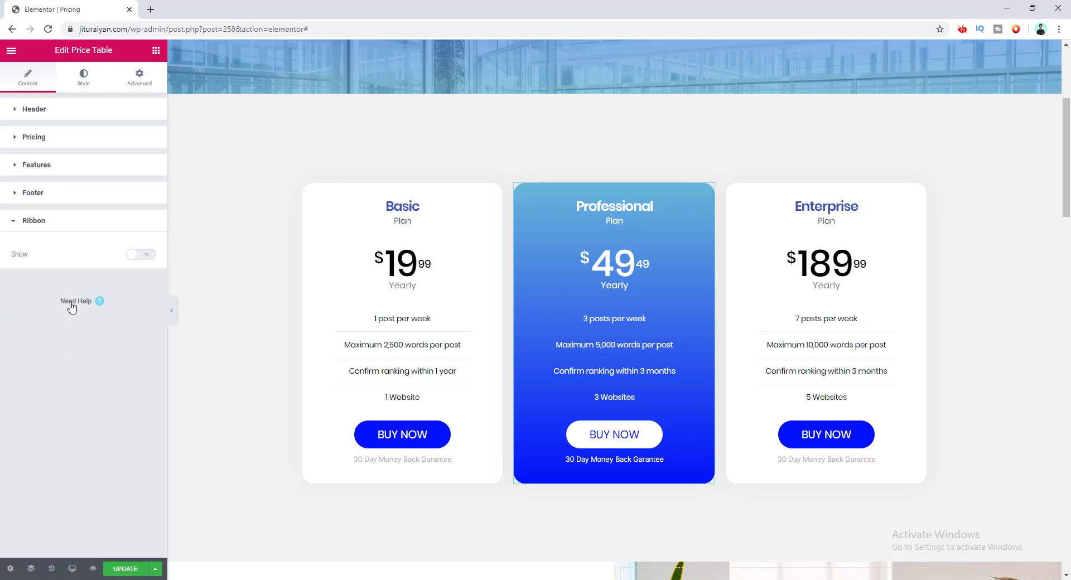
{"action": "left_click", "coordinate": [144, 257]}
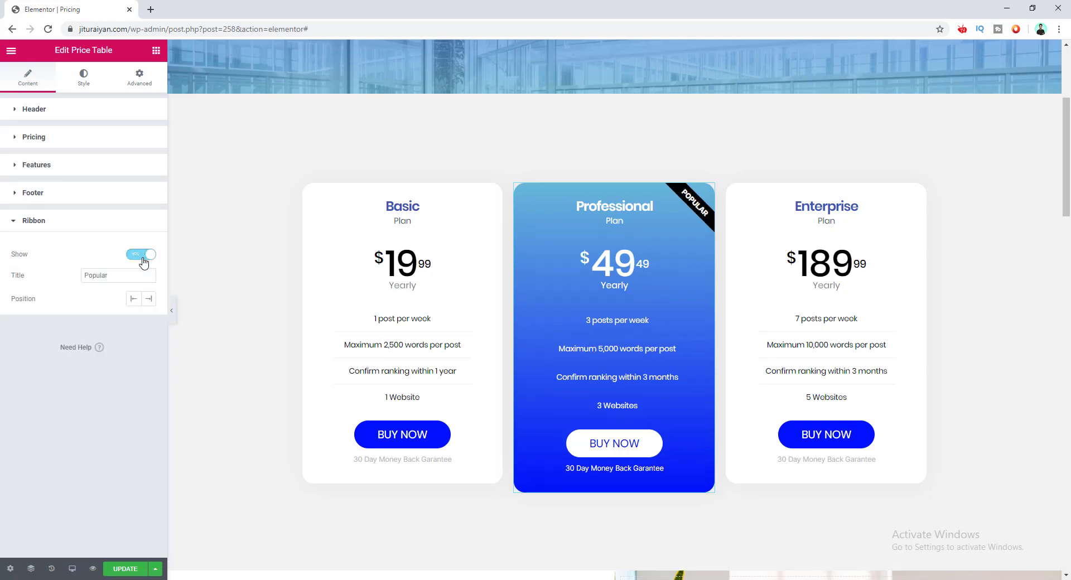
{"action": "left_click_drag", "start_coordinate": [132, 274], "coordinate": [7, 275]}
{"action": "type", "text": "Most popular"}
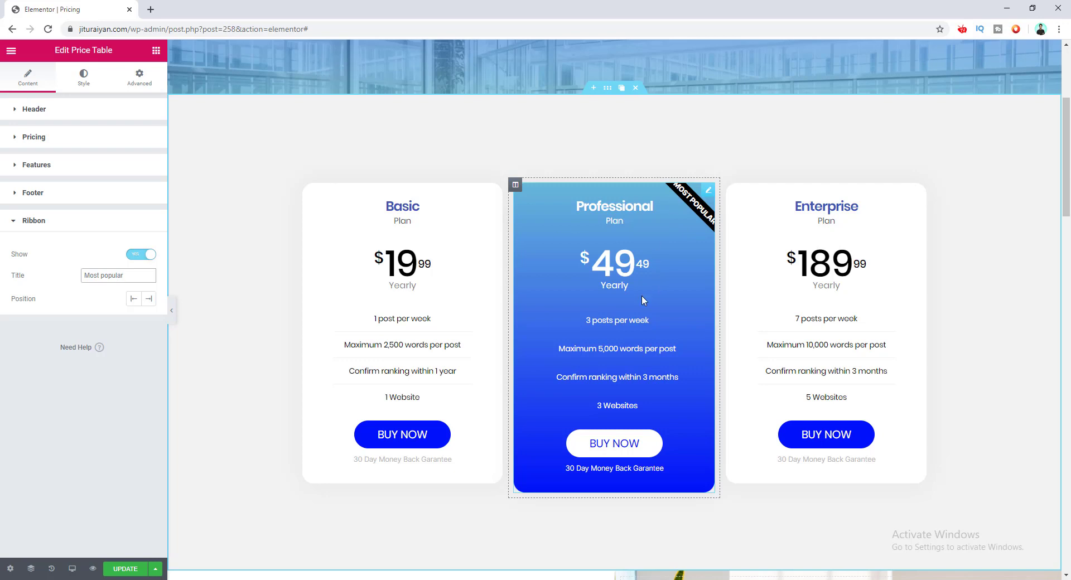
- Style the Professional plan's ribbon with the saved red background and a distance of 50, keeping its default box shadow
{"action": "left_click", "coordinate": [82, 78]}
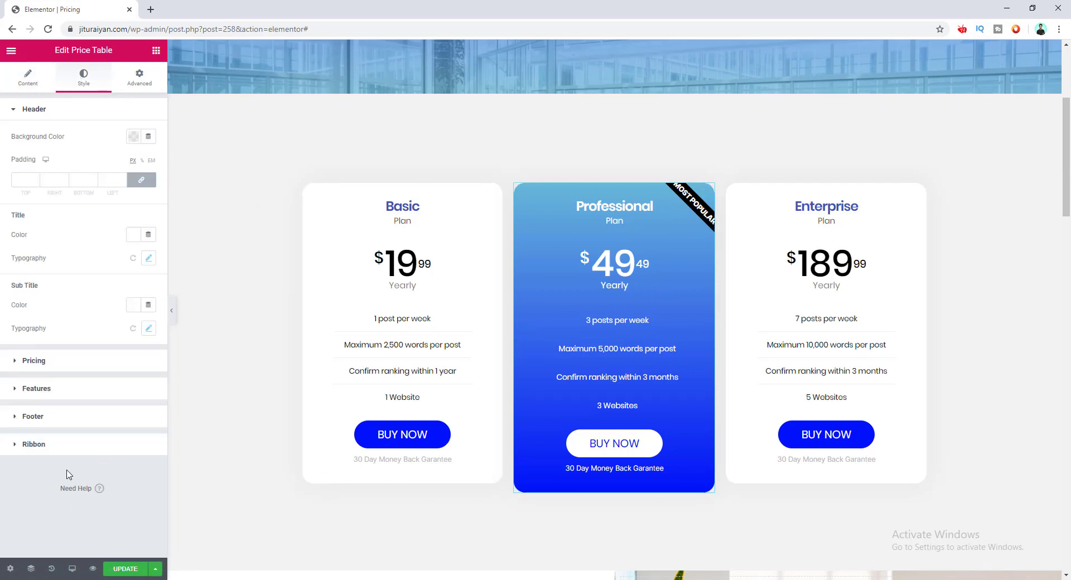
{"action": "left_click", "coordinate": [77, 454]}
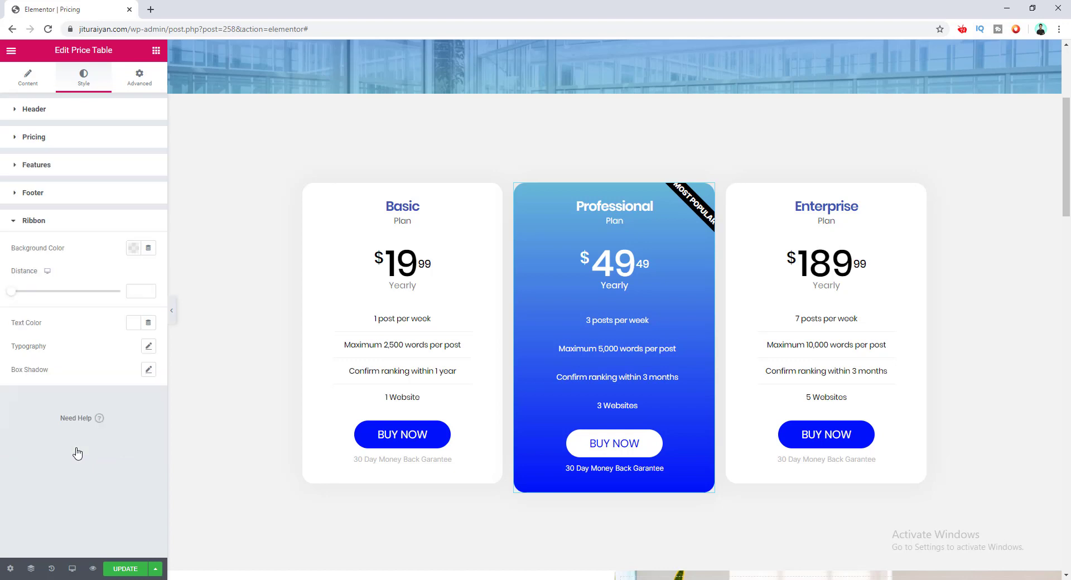
{"action": "left_click", "coordinate": [133, 248]}
{"action": "left_click", "coordinate": [94, 289]}
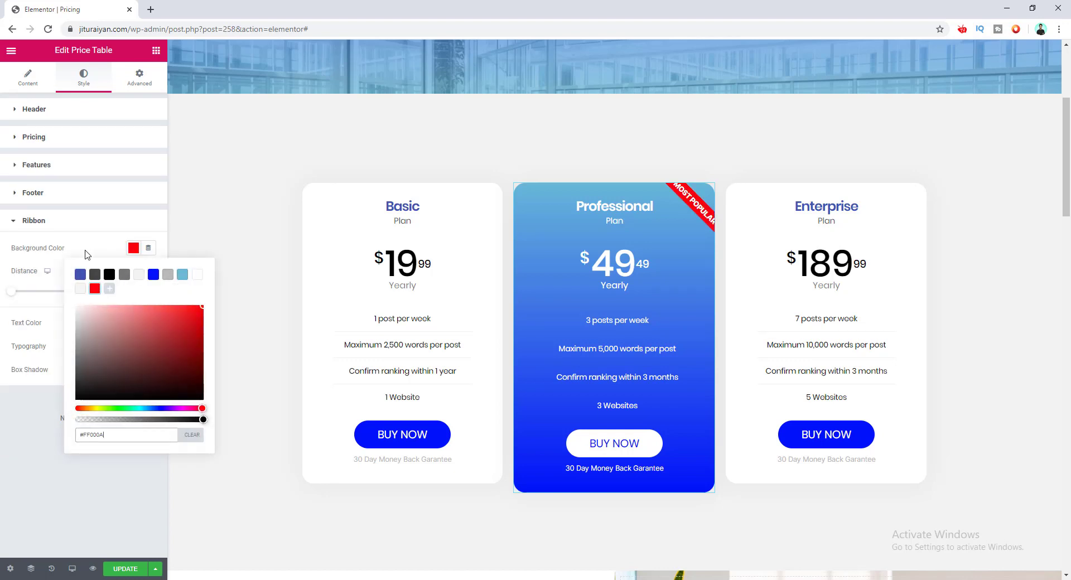
{"action": "left_click", "coordinate": [86, 255]}
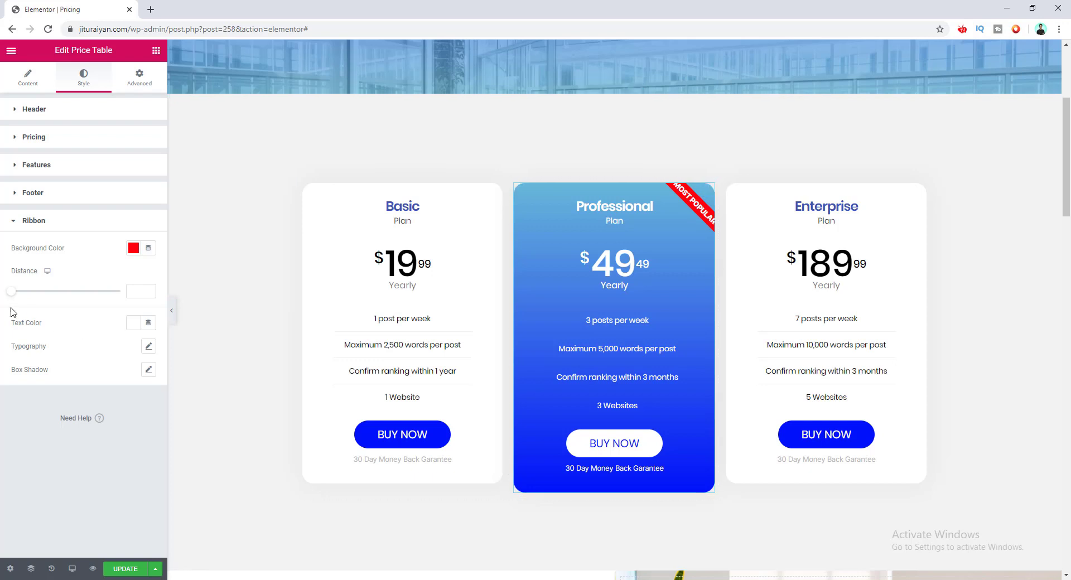
{"action": "left_click_drag", "start_coordinate": [13, 297], "coordinate": [119, 293]}
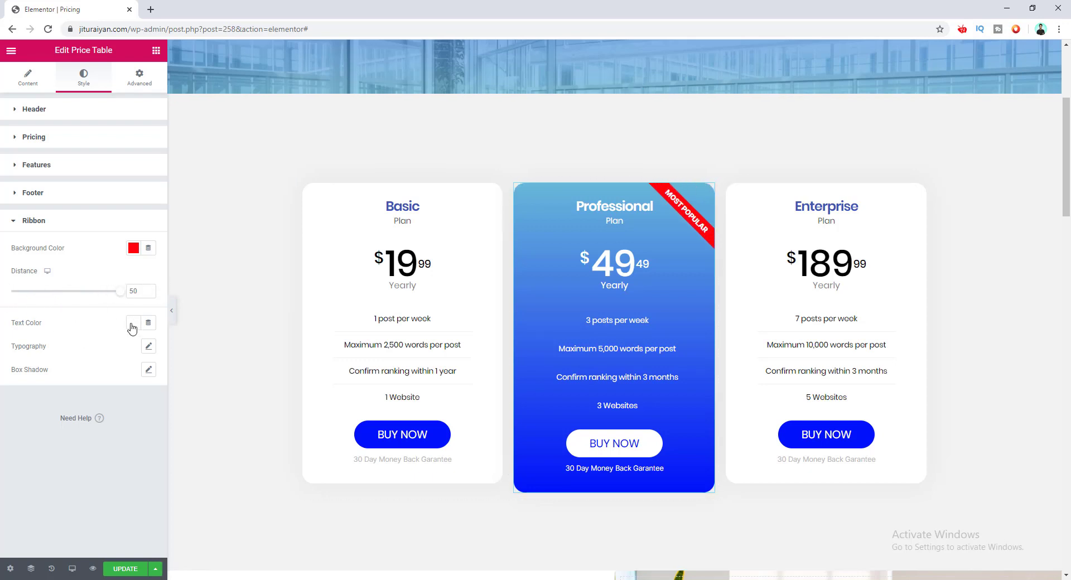
{"action": "left_click", "coordinate": [149, 370]}
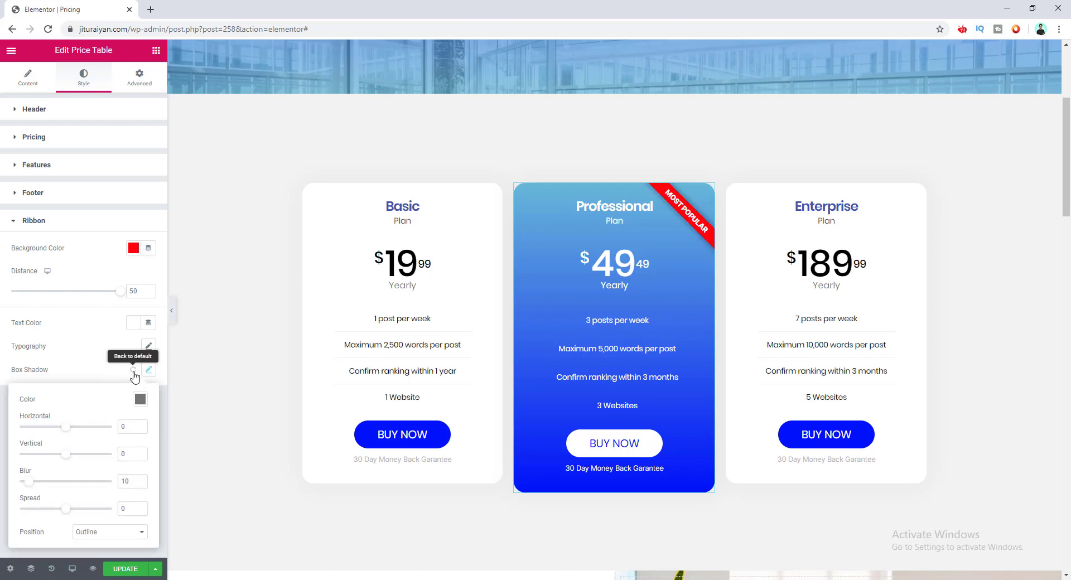
{"action": "left_click", "coordinate": [133, 370]}
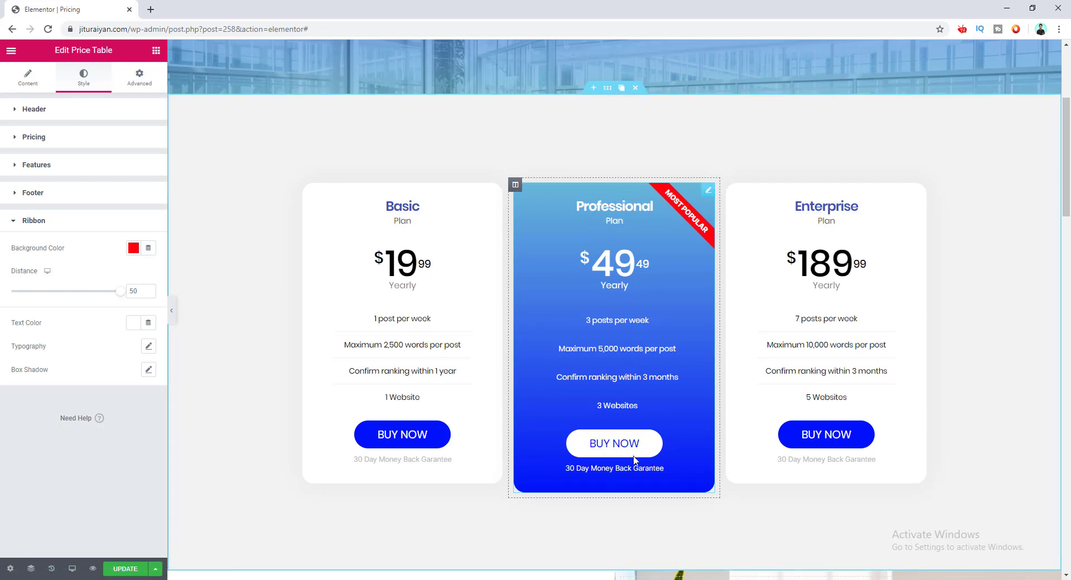
- Set the Professional Price Table widget's top padding to 28 and bottom padding to 35
{"action": "left_click", "coordinate": [139, 78]}
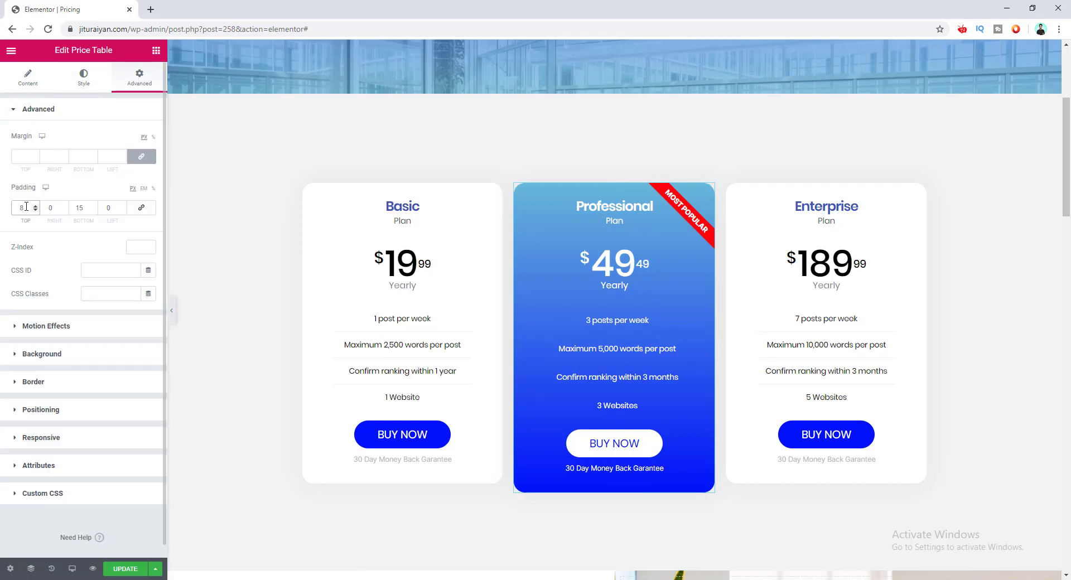
{"action": "type", "text": "2"}
{"action": "left_click_drag", "start_coordinate": [80, 206], "coordinate": [70, 207]}
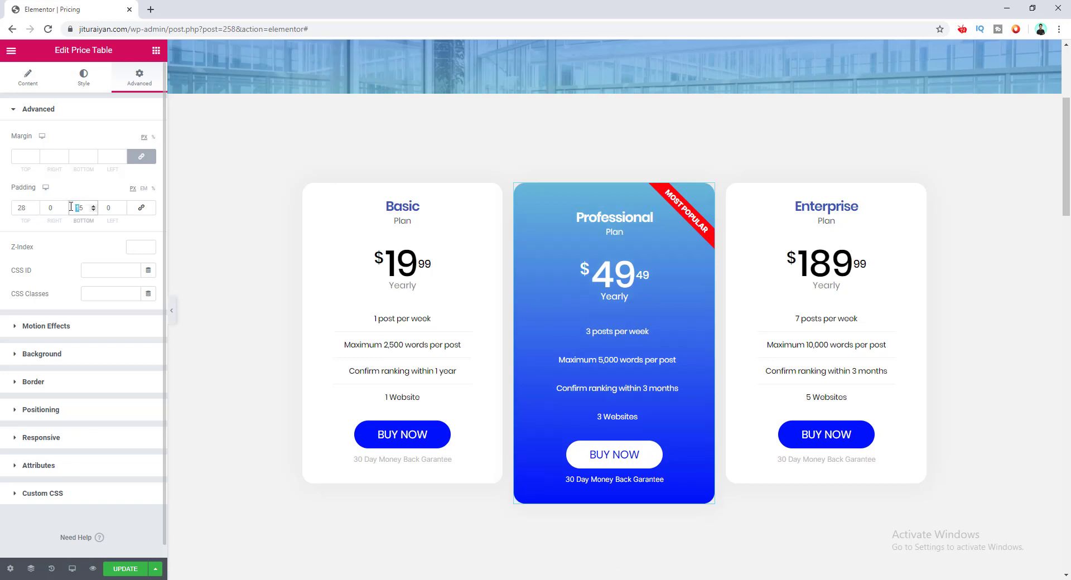
{"action": "type", "text": "3"}
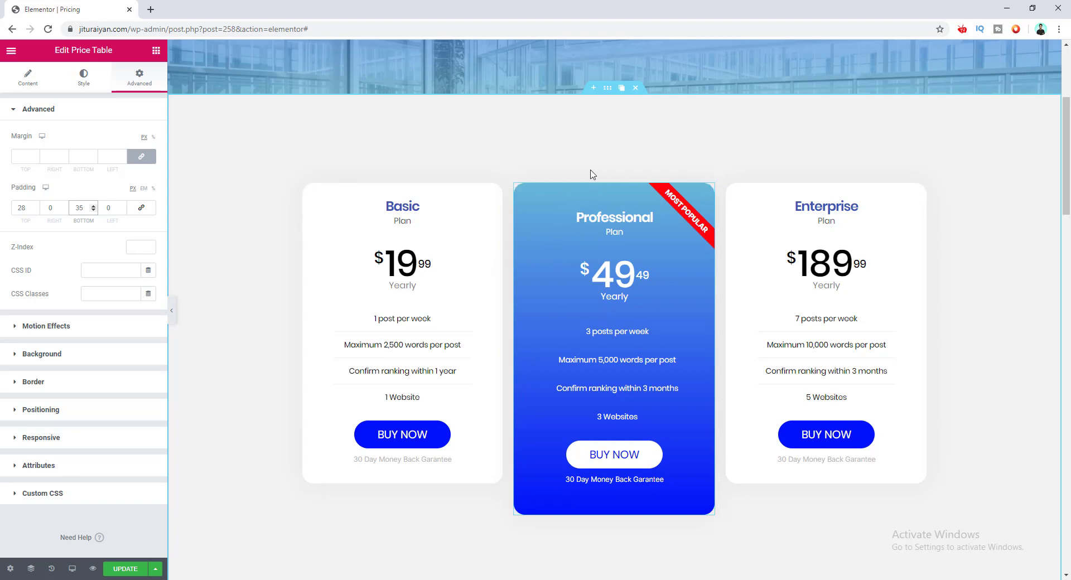
- Try to raise the Professional Price Table widget with an unlinked top margin of -20
{"action": "left_click", "coordinate": [141, 156]}
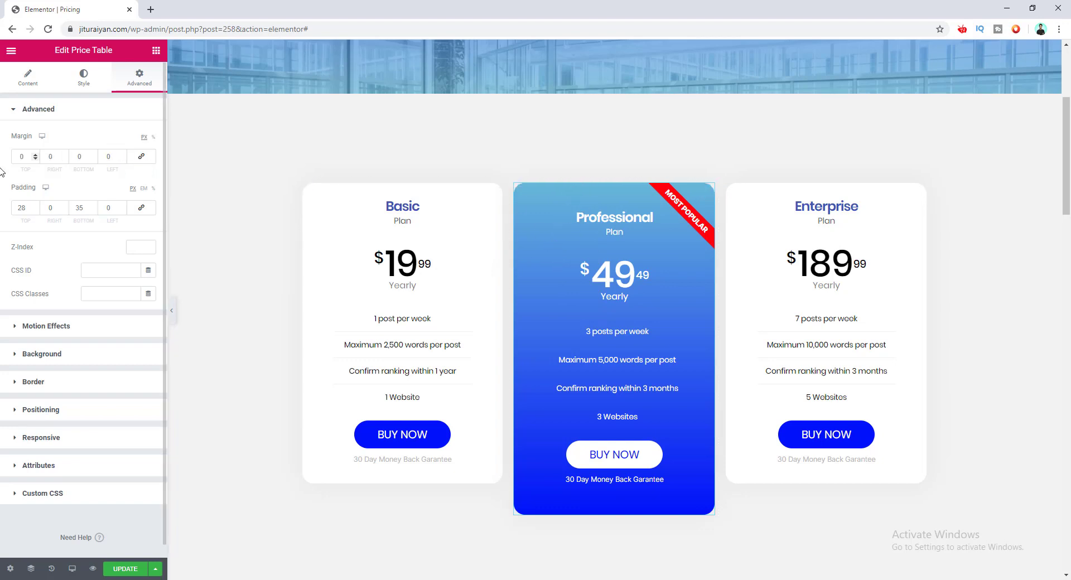
{"action": "left_click_drag", "start_coordinate": [27, 156], "coordinate": [7, 157]}
{"action": "type", "text": "020"}
{"action": "key", "text": "ctrl+a"}
{"action": "type", "text": "-20"}
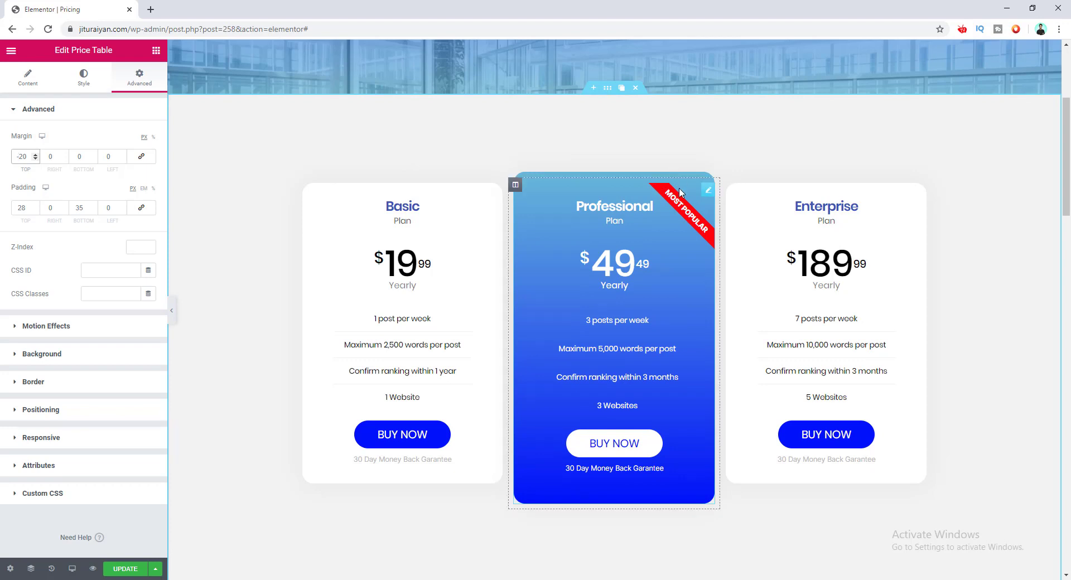
- Clear the Professional Price Table widget's margins and link them again
{"action": "key", "text": "ctrl+a"}
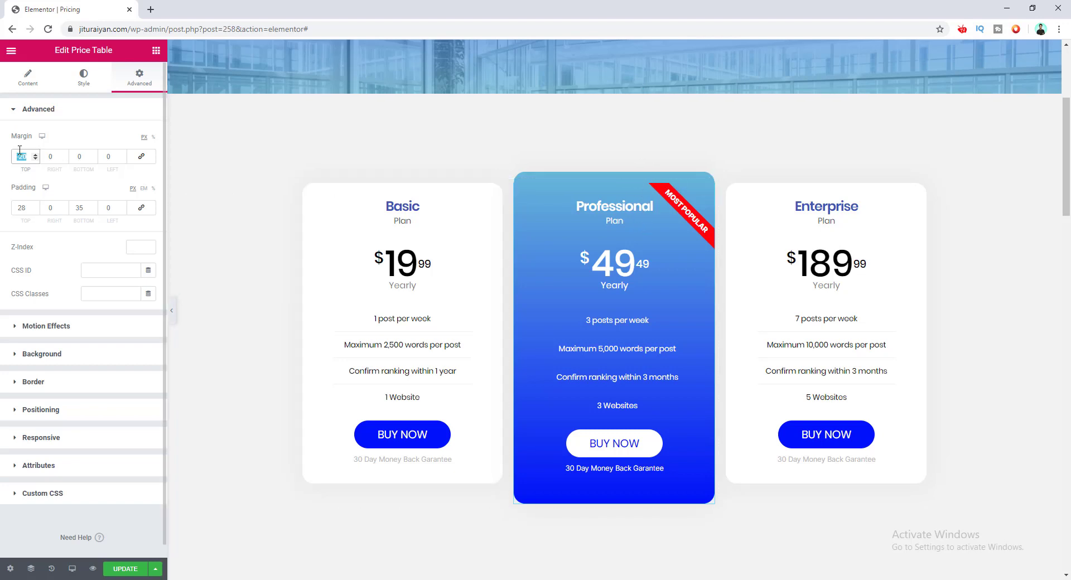
{"action": "key", "text": "BackSpace"}
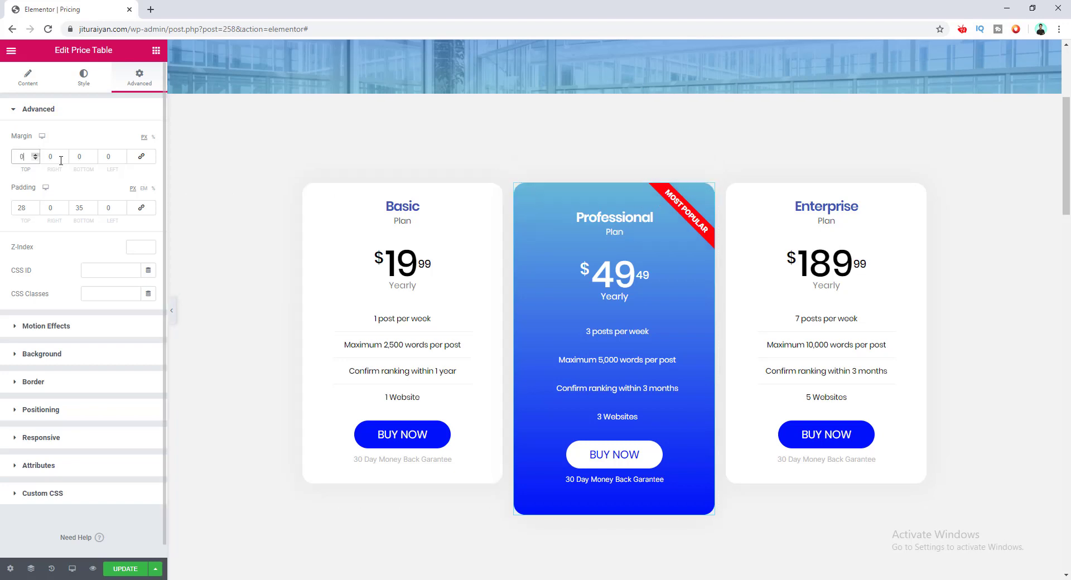
{"action": "left_click", "coordinate": [141, 156]}
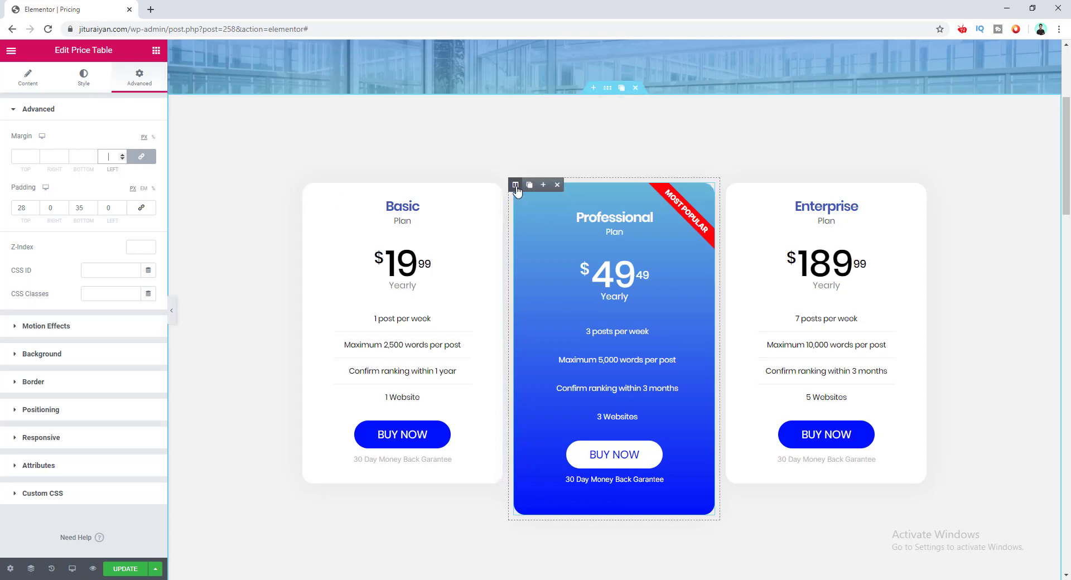
- Set the top margin of the column holding the Professional plan to -20 and update the page
{"action": "left_click", "coordinate": [515, 186]}
{"action": "left_click", "coordinate": [136, 74]}
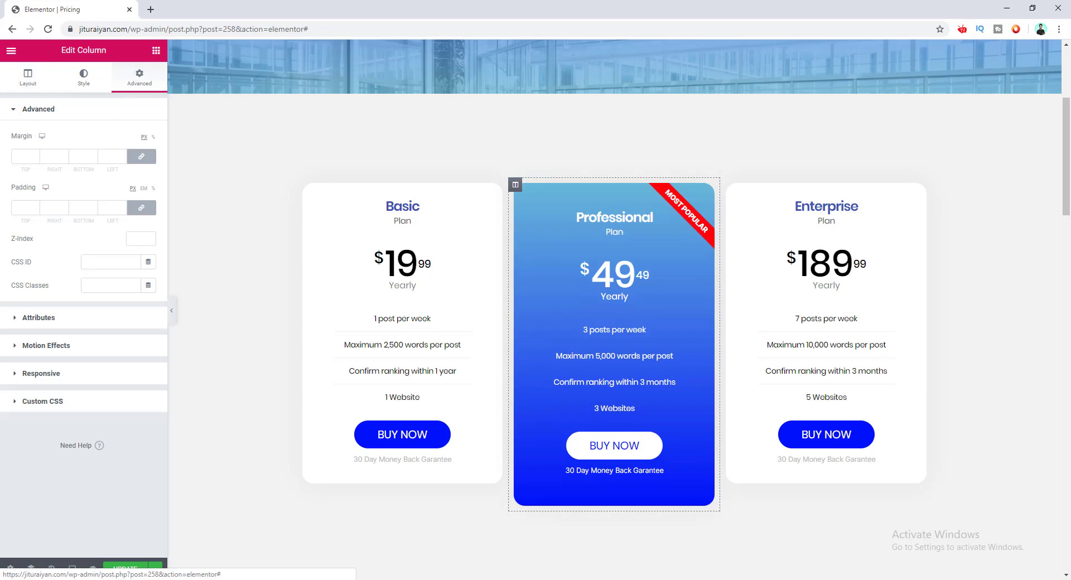
{"action": "double_click", "coordinate": [25, 157]}
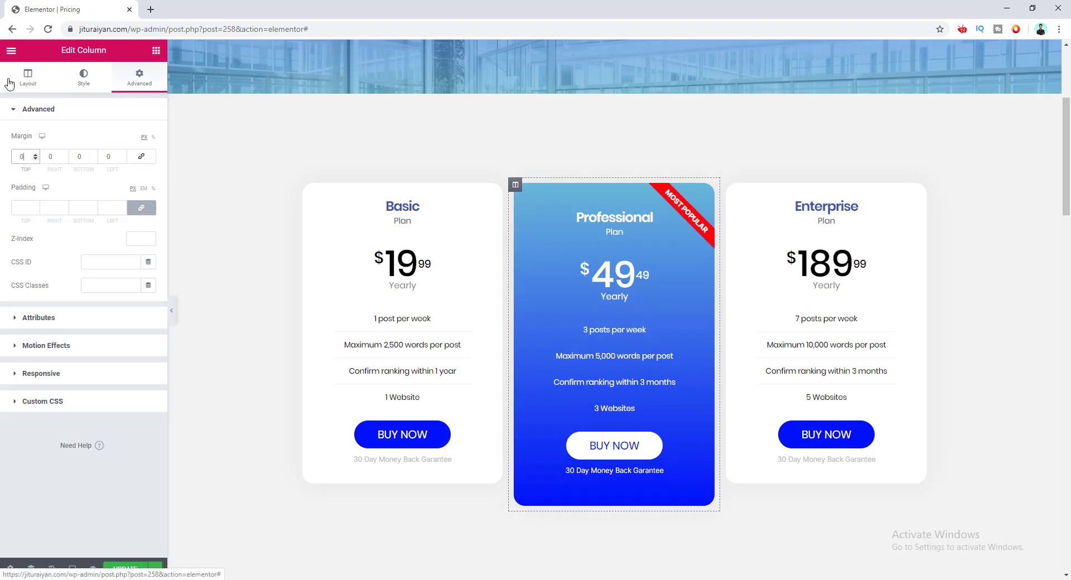
{"action": "type", "text": "-20"}
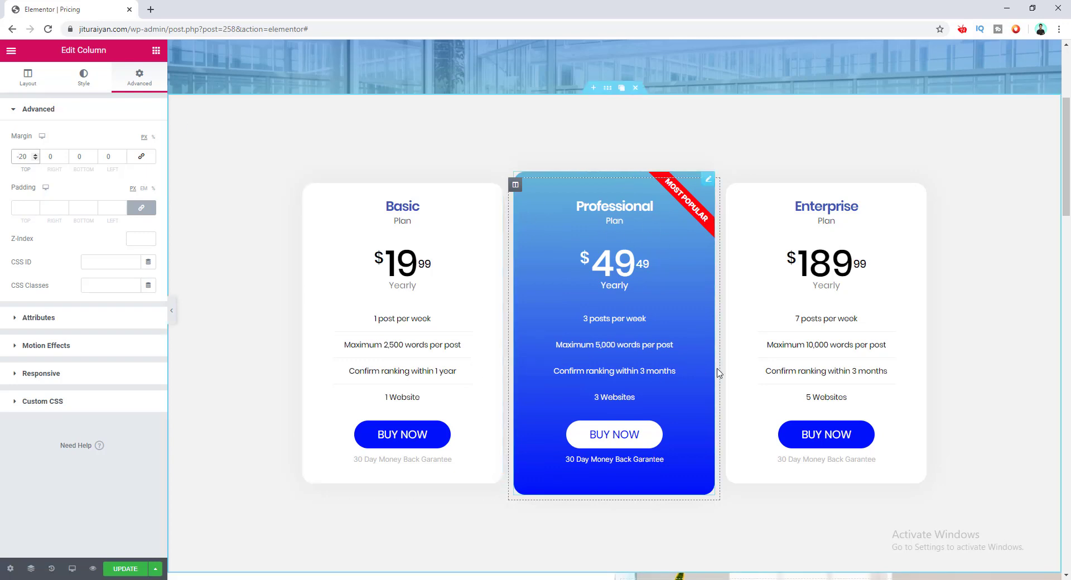
{"action": "left_click", "coordinate": [123, 569]}
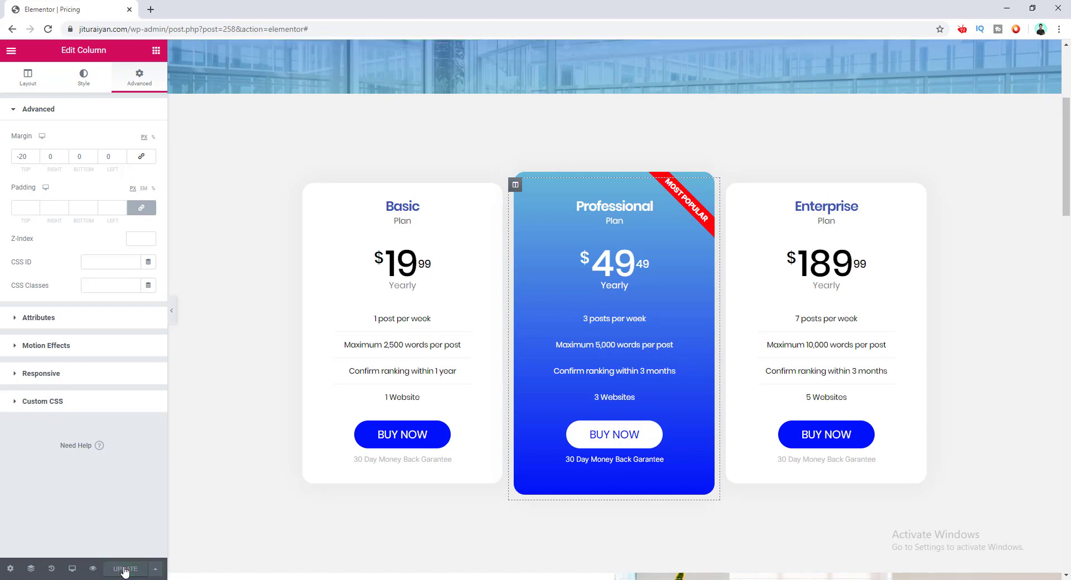
- Preview the pricing page and examine the three plan cards against the editor version
{"action": "left_click", "coordinate": [92, 570]}
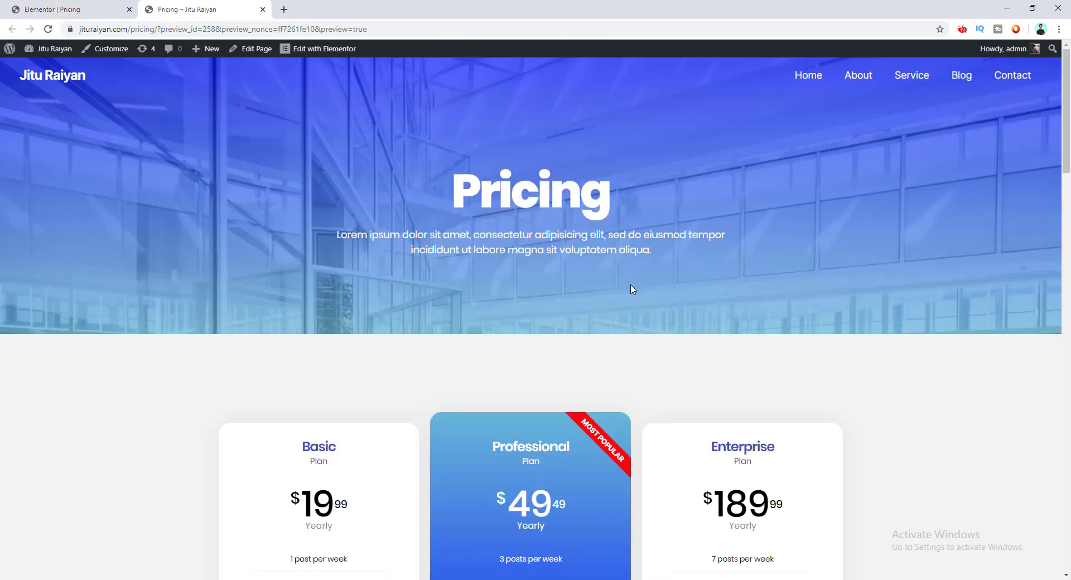
{"action": "scroll", "coordinate": [632, 290], "scroll_direction": "down", "scroll_amount": 4}
{"action": "scroll", "coordinate": [653, 322], "scroll_direction": "up", "scroll_amount": 1}
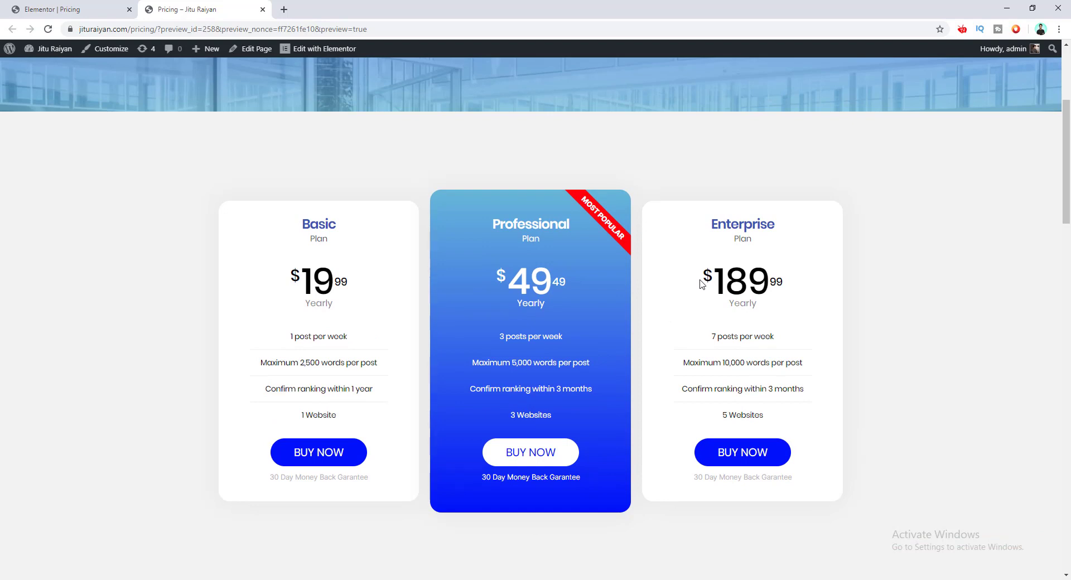
{"action": "scroll", "coordinate": [692, 329], "scroll_direction": "down", "scroll_amount": 1}
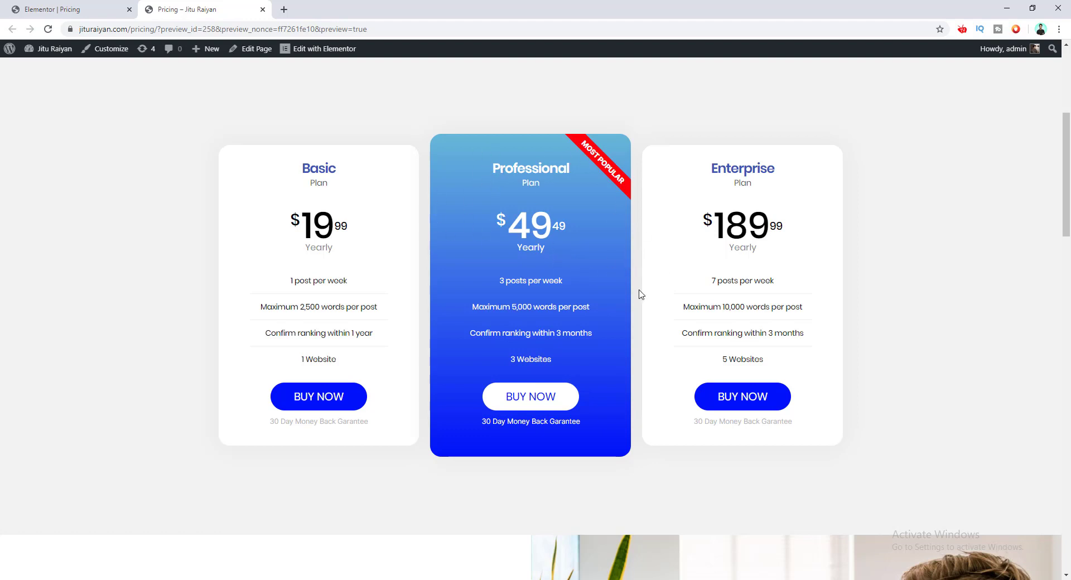
{"action": "left_click", "coordinate": [45, 7]}
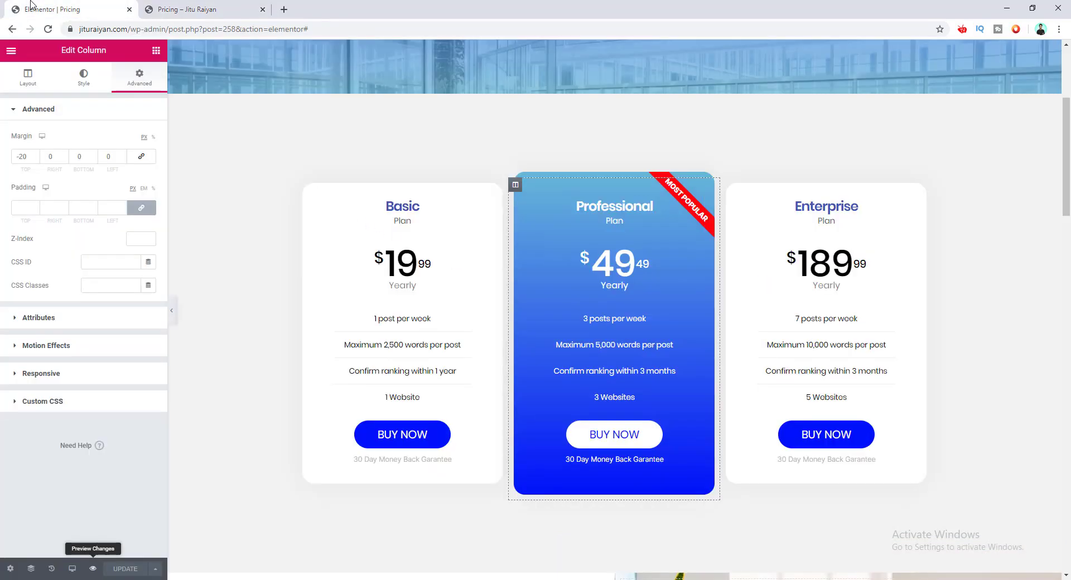
{"action": "left_click", "coordinate": [159, 6]}
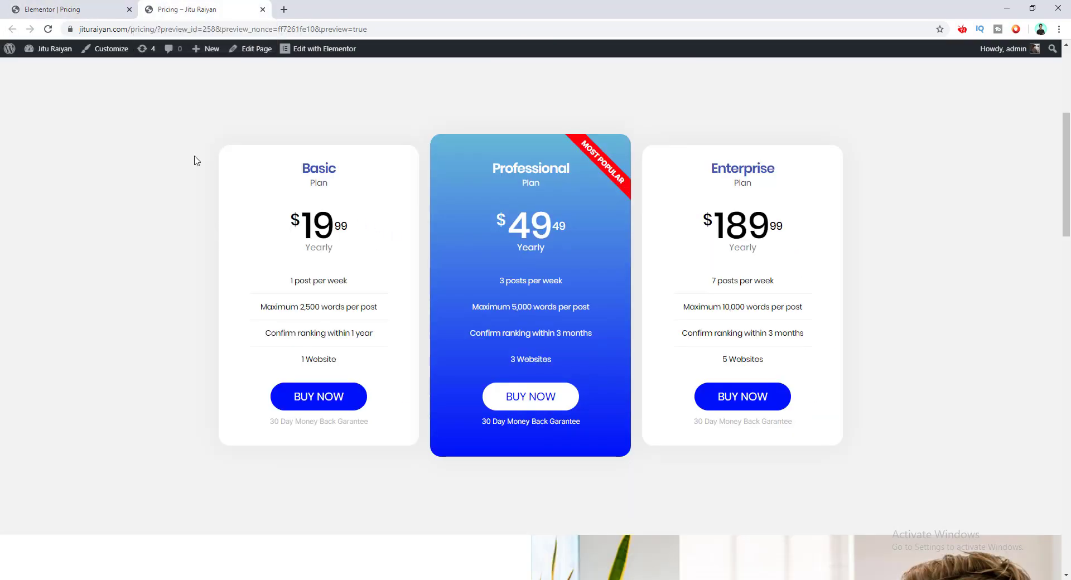